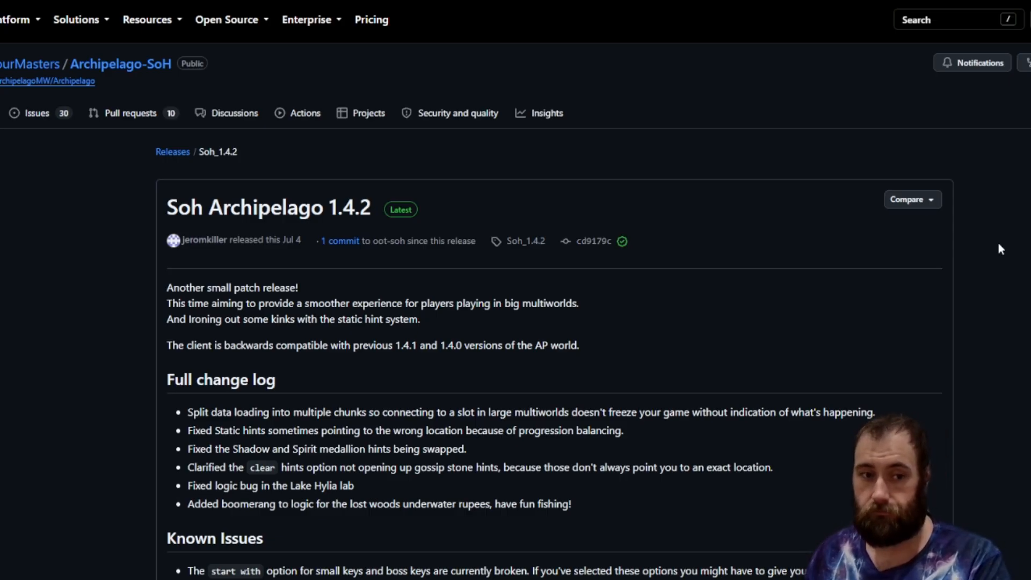
# Scroll through the Soh Archipelago 1.4.2 release notes and its assets list.
pyautogui.scroll(-6, 991, 240)
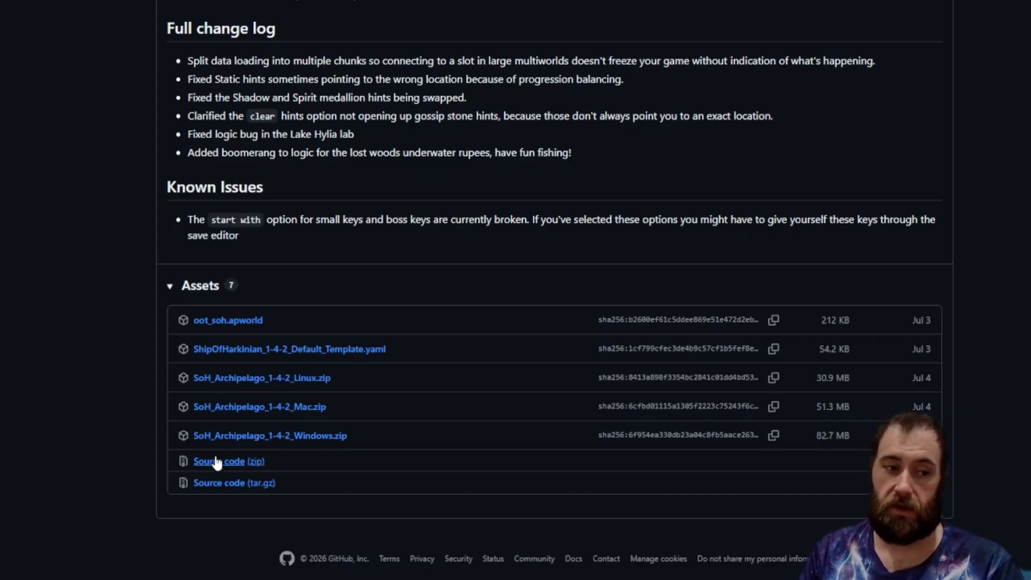
pyautogui.scroll(1, 209, 466)
pyautogui.scroll(5, 210, 466)
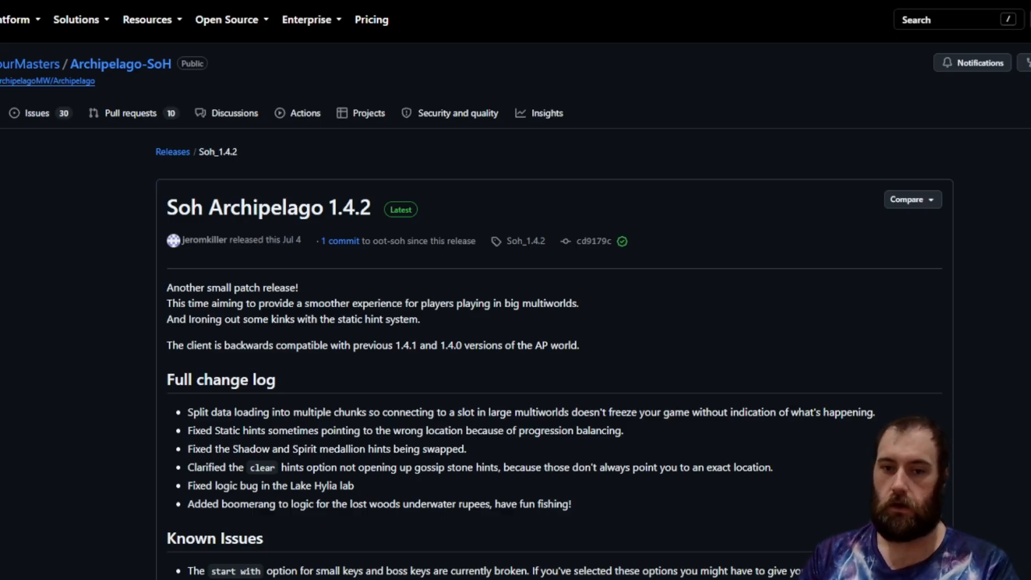
# Open the project's release list and browse the latest release's change log and downloadable assets.
pyautogui.click(180, 152)
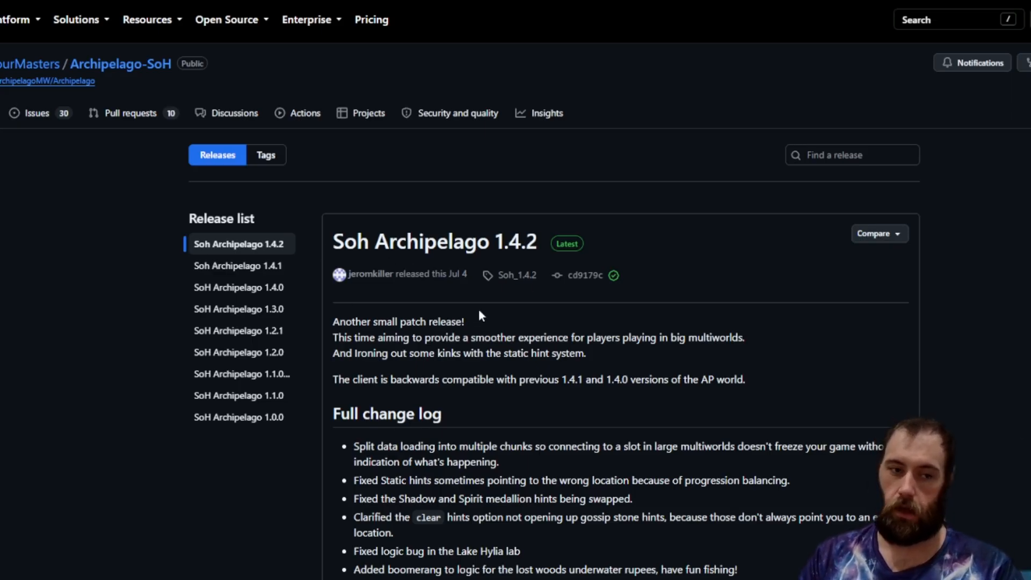
pyautogui.scroll(-6, 479, 311)
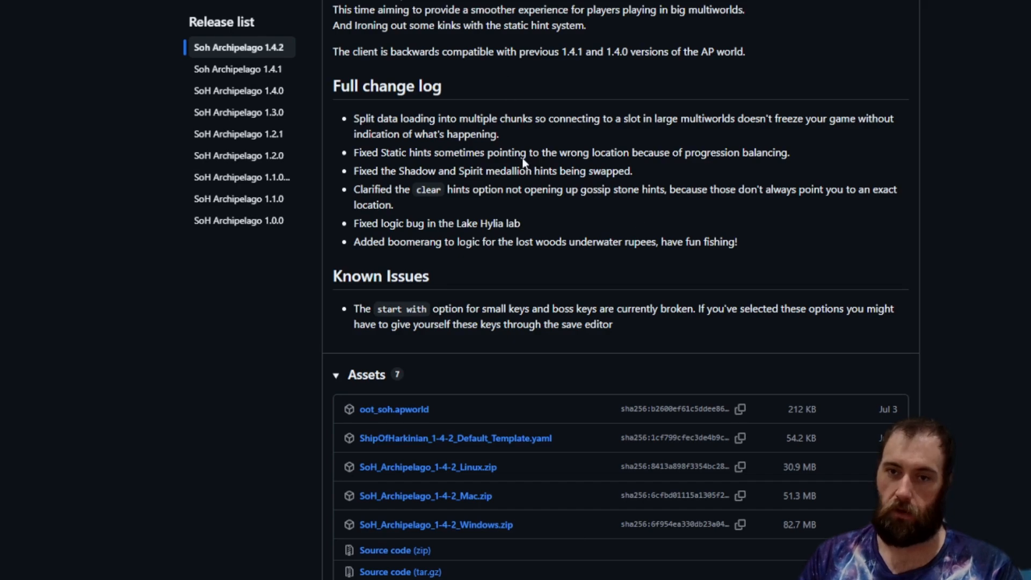
pyautogui.scroll(6, 585, 272)
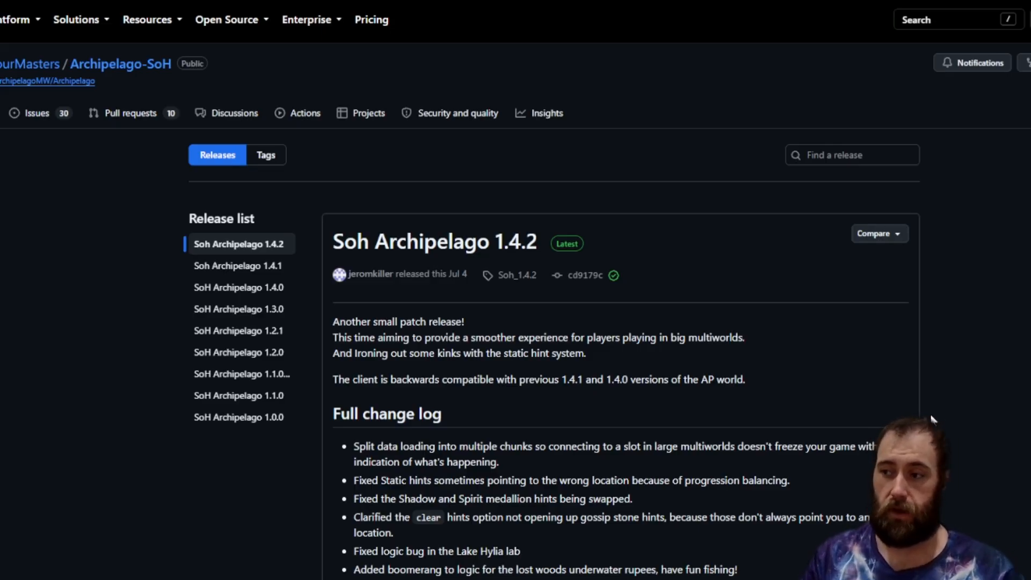
pyautogui.scroll(-2, 842, 449)
pyautogui.scroll(-3, 489, 322)
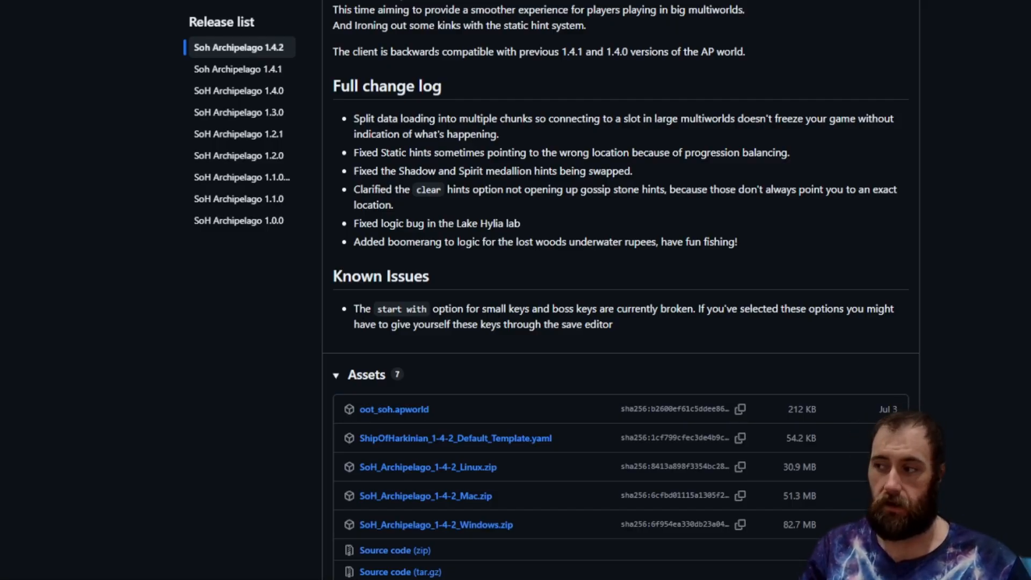
pyautogui.moveTo(1028, 100); pyautogui.dragTo(794, 55)
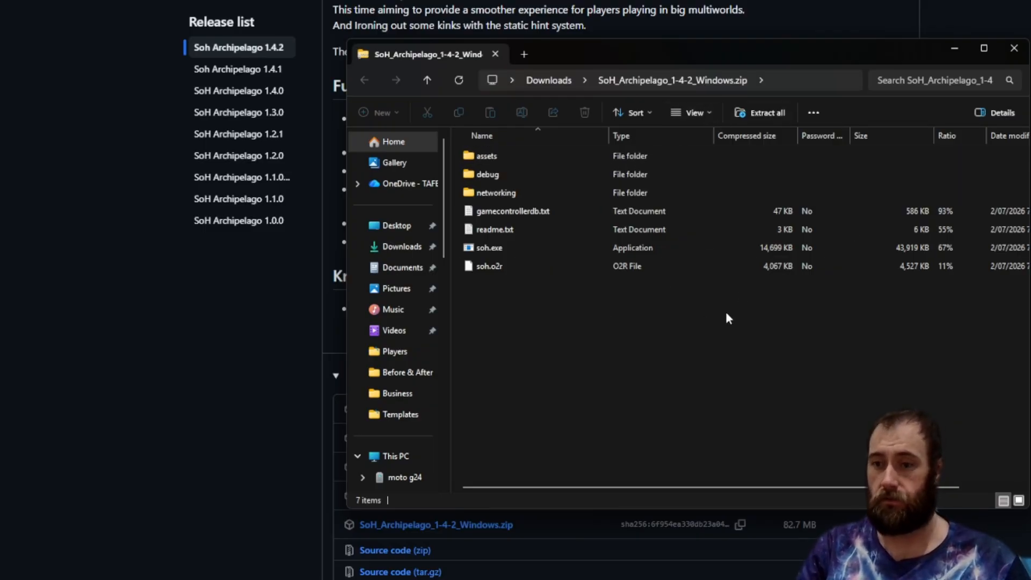
pyautogui.click(617, 82)
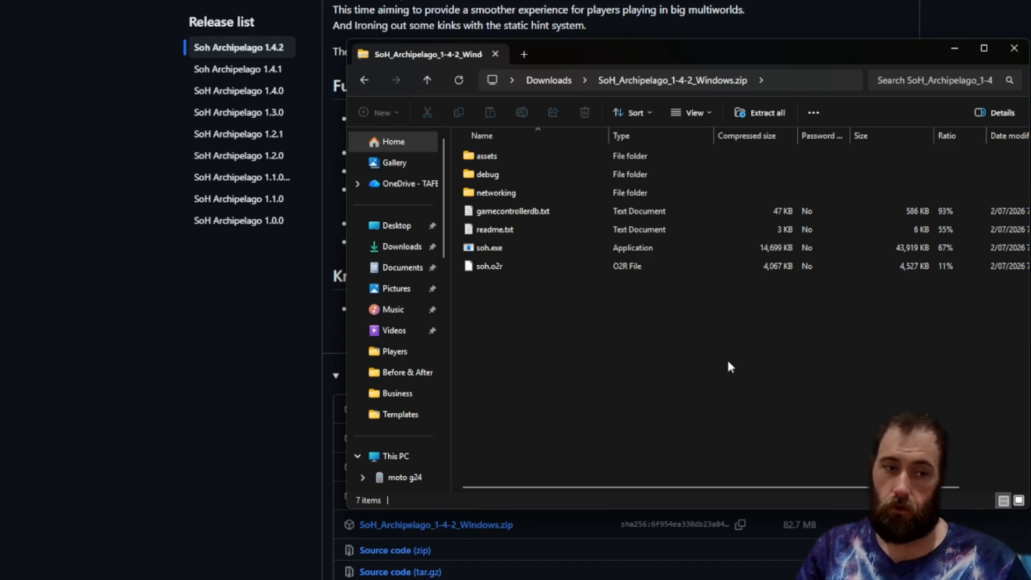
pyautogui.click(550, 85)
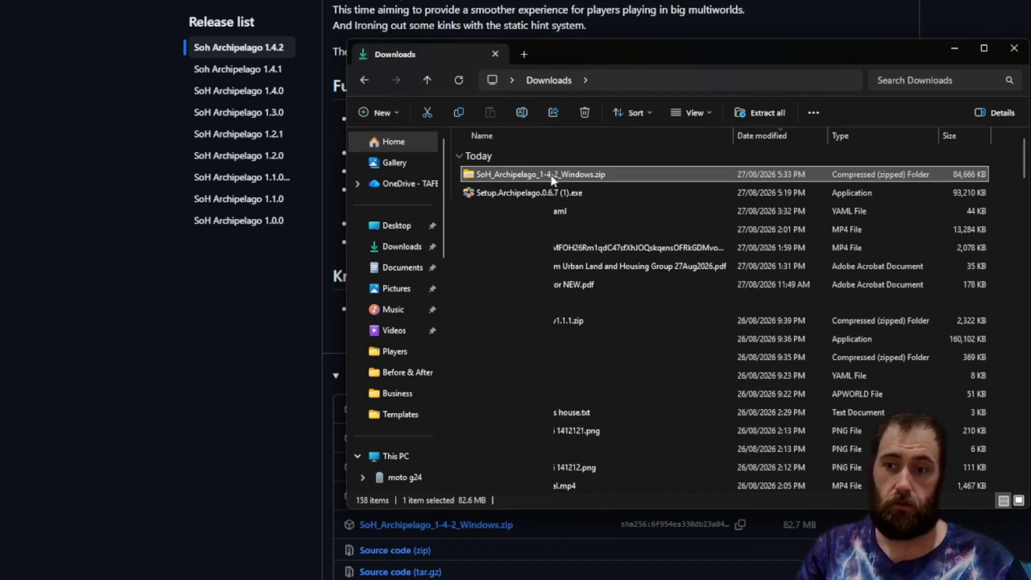
pyautogui.rightClick(551, 175)
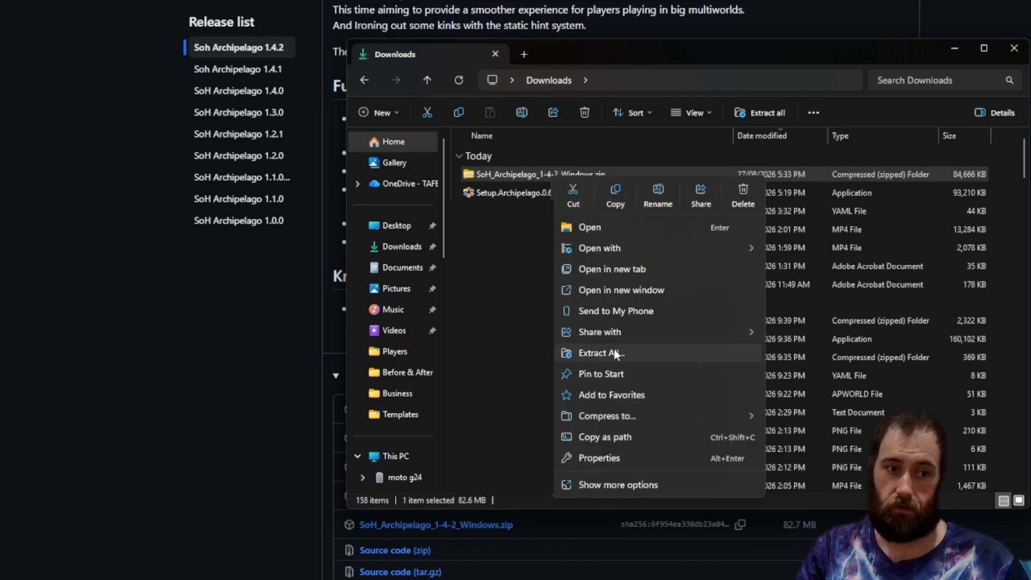
pyautogui.doubleClick(510, 175)
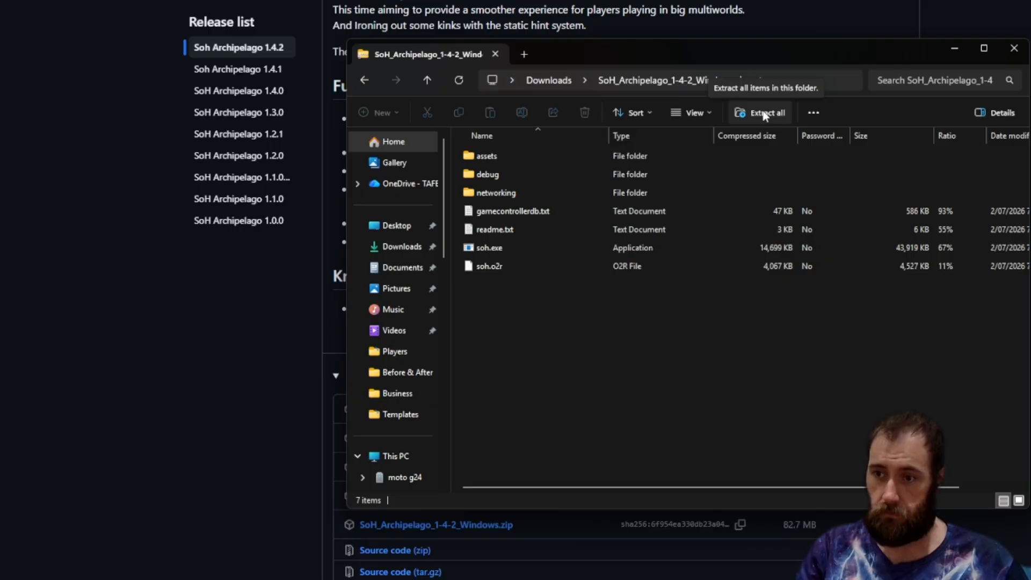
pyautogui.click(765, 114)
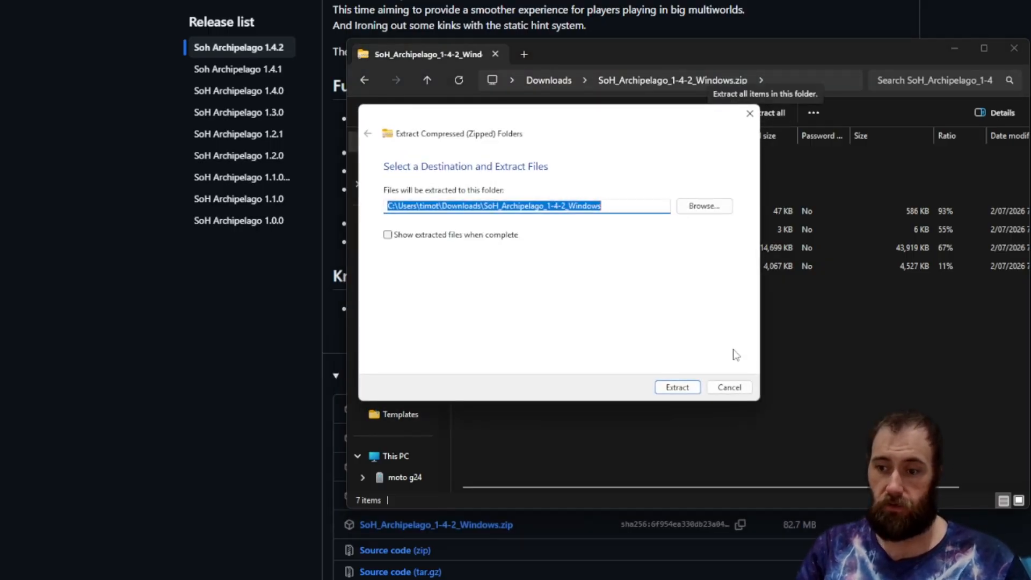
pyautogui.click(730, 387)
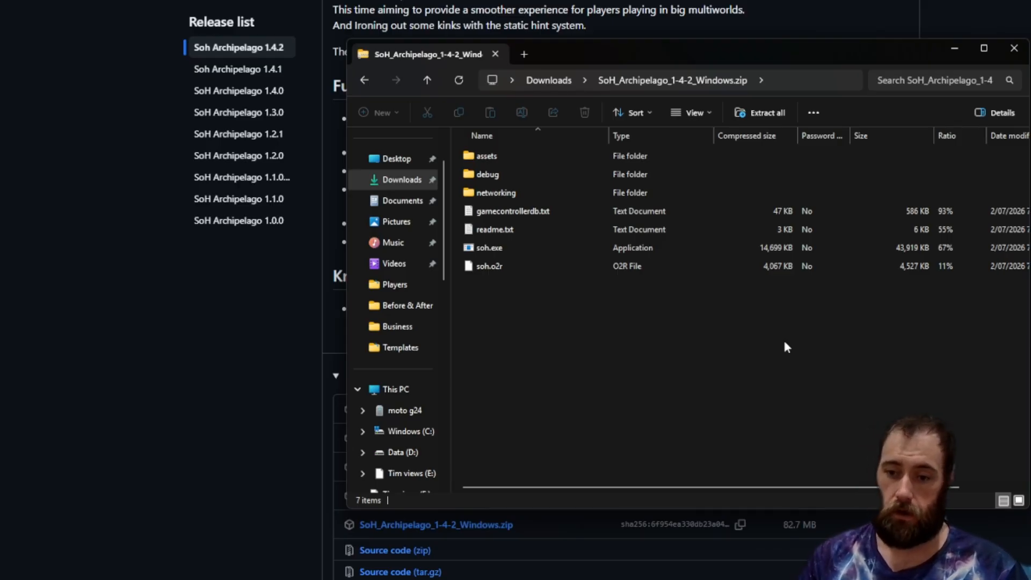
# Examine the existing Ship and Ship AP install folders and the mods folder on Data (D:).
pyautogui.click(417, 454)
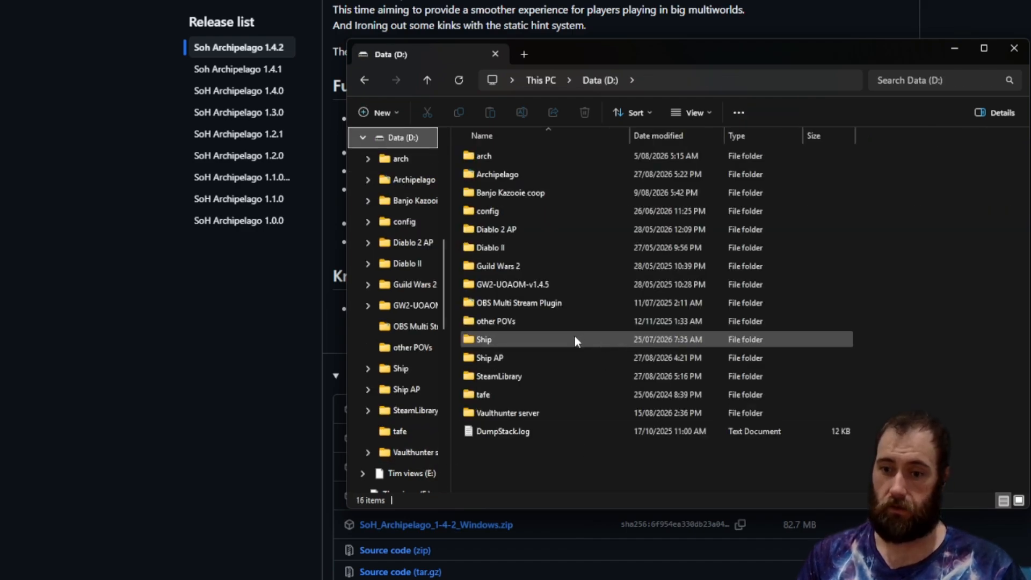
pyautogui.doubleClick(543, 340)
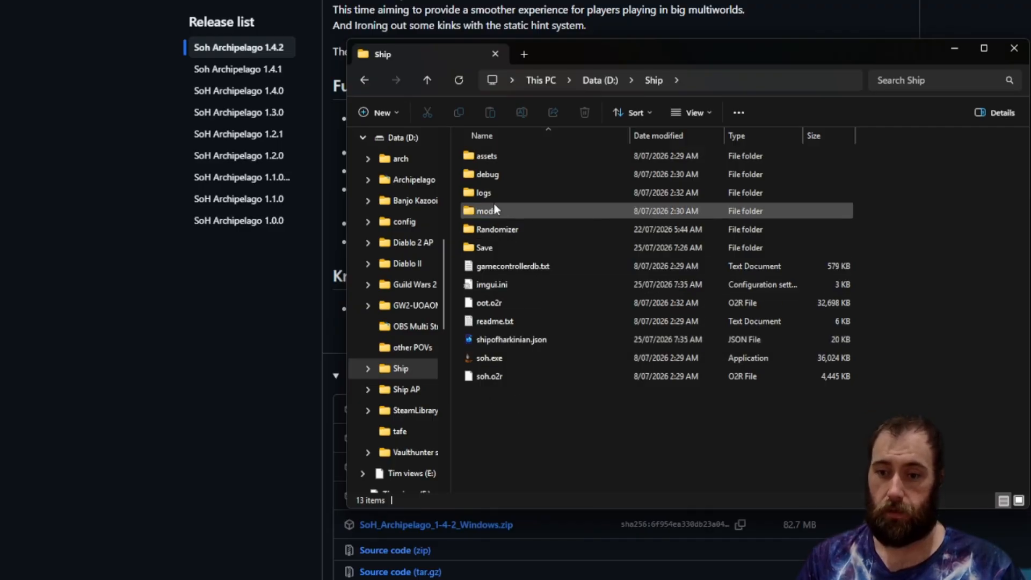
pyautogui.click(590, 80)
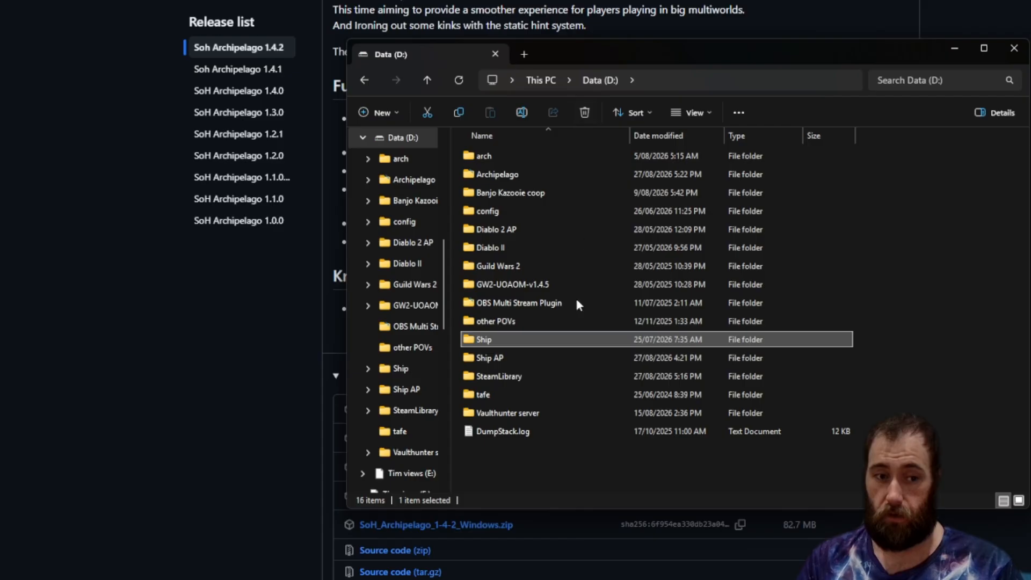
pyautogui.click(512, 358)
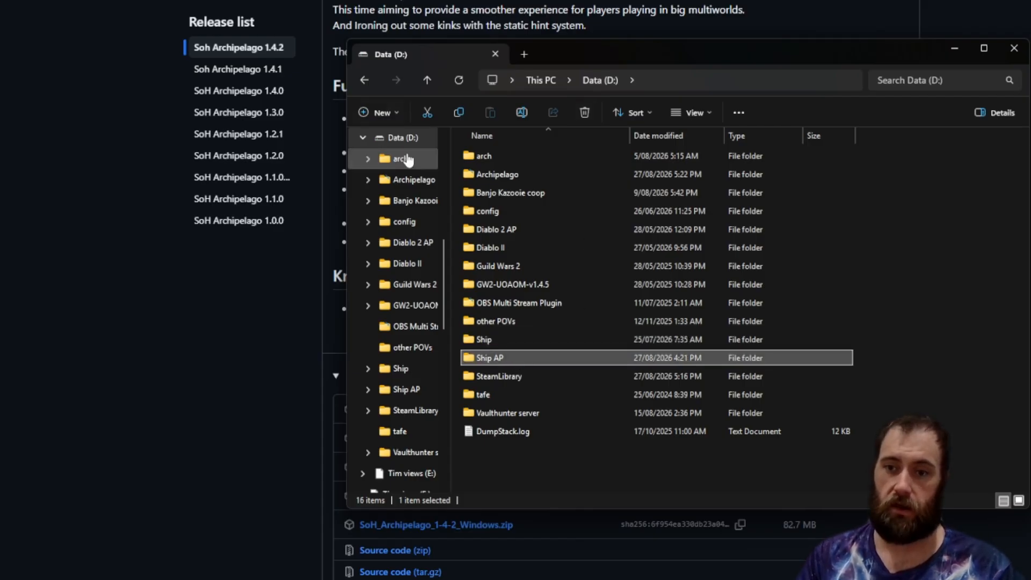
pyautogui.doubleClick(503, 357)
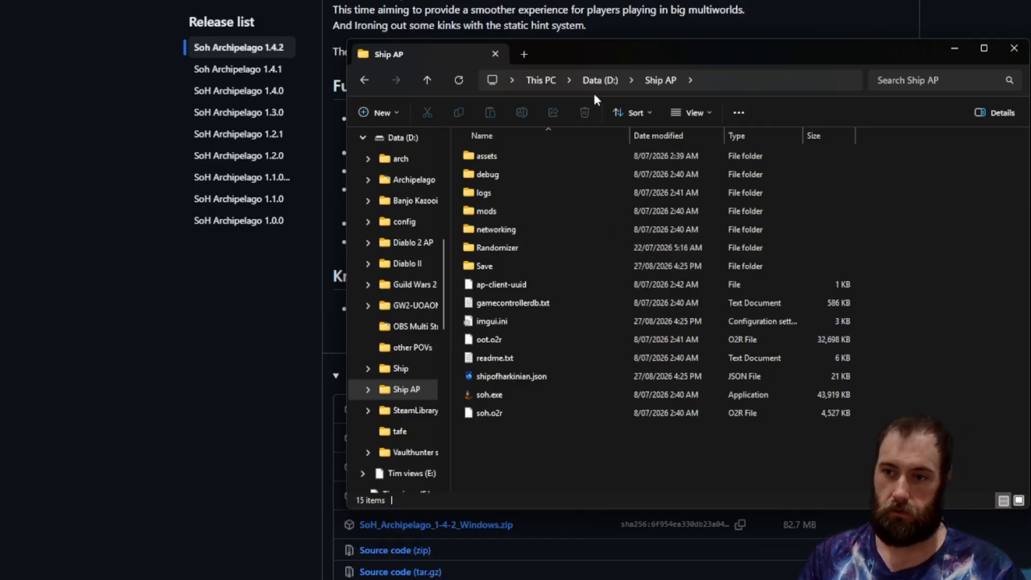
pyautogui.scroll(4, 436, 194)
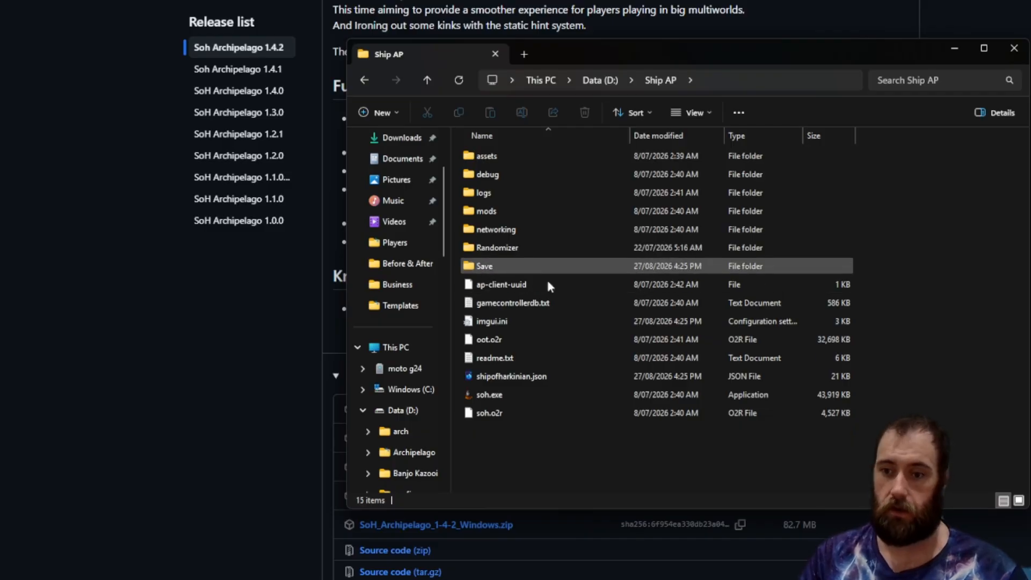
pyautogui.doubleClick(485, 212)
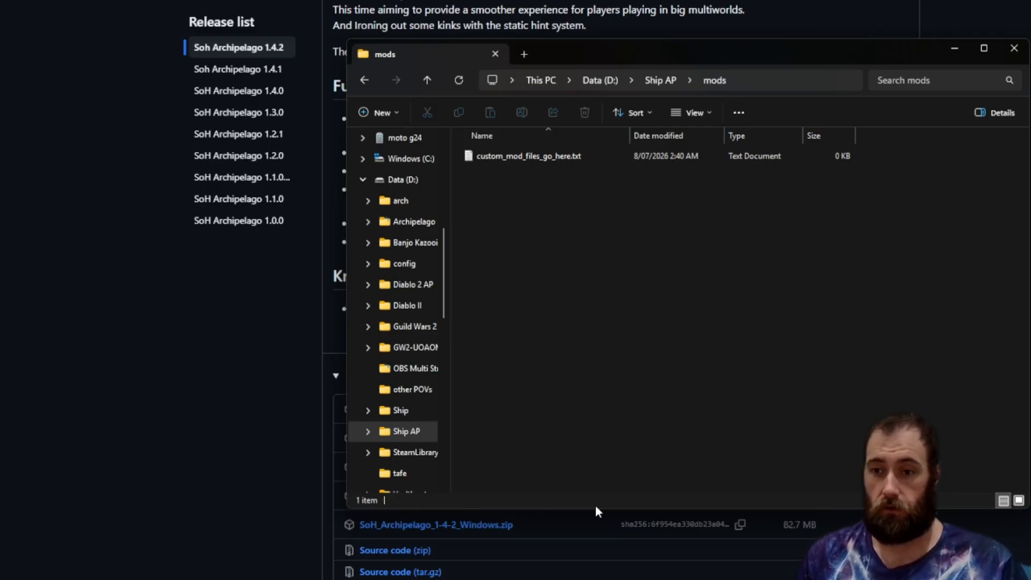
pyautogui.click(593, 81)
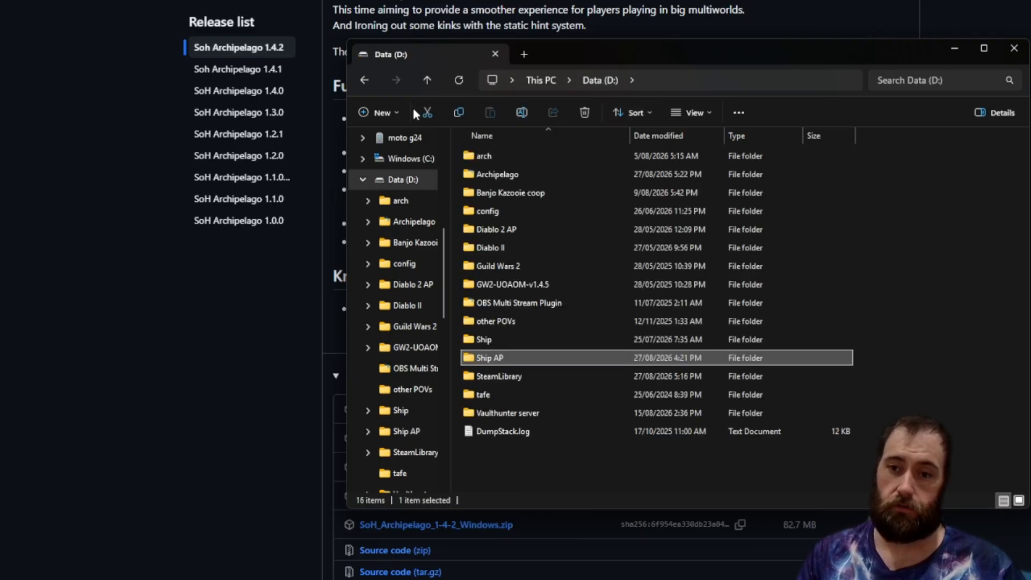
# Create a new folder named test on Data (D:).
pyautogui.click(377, 111)
pyautogui.click(398, 146)
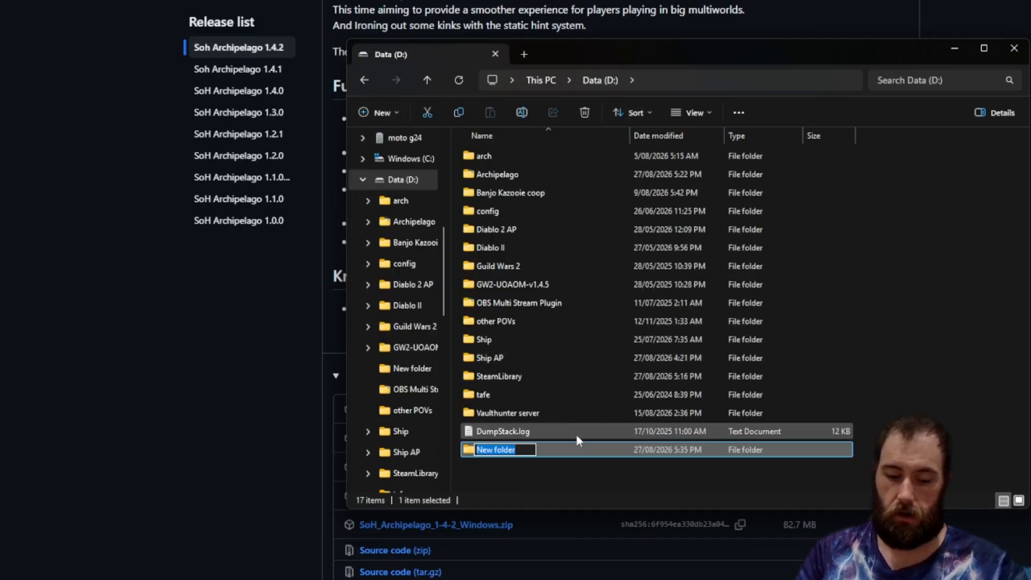
pyautogui.write('test')
pyautogui.press('Return')
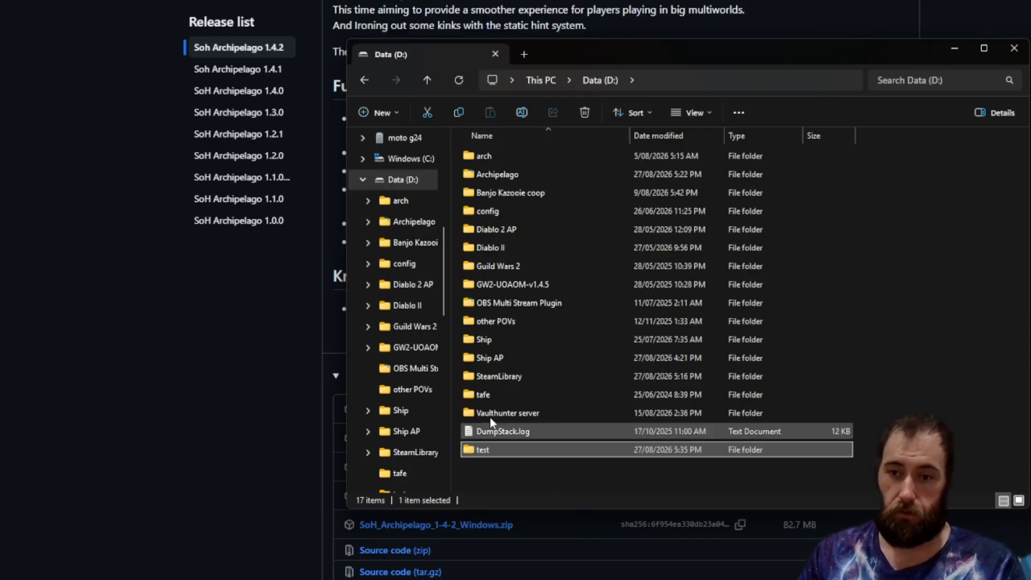
# Extract SoH_Archipelago_1-4-2_Windows.zip from Downloads into the D:\test folder.
pyautogui.scroll(5, 423, 309)
pyautogui.click(405, 247)
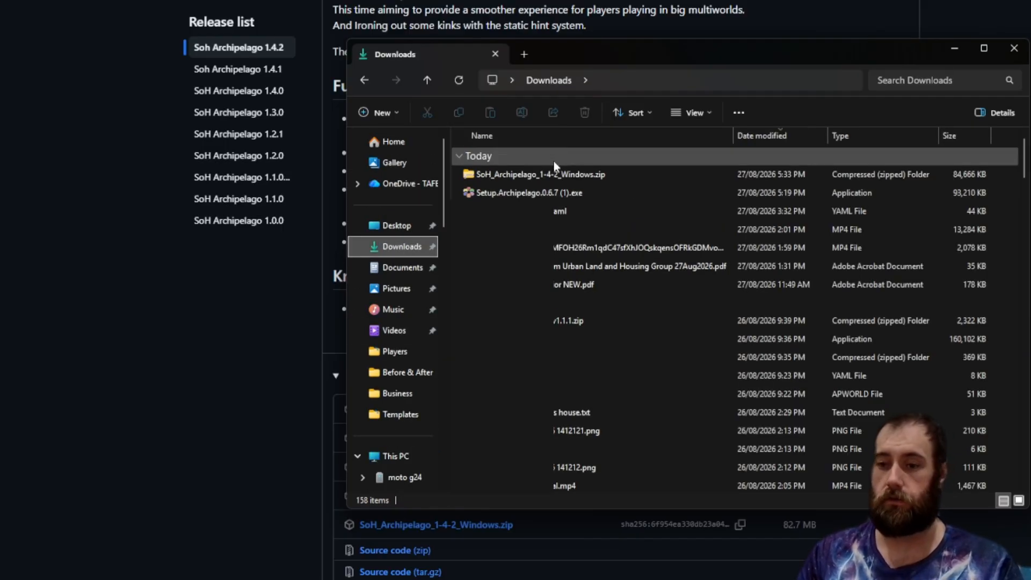
pyautogui.click(557, 173)
pyautogui.click(762, 112)
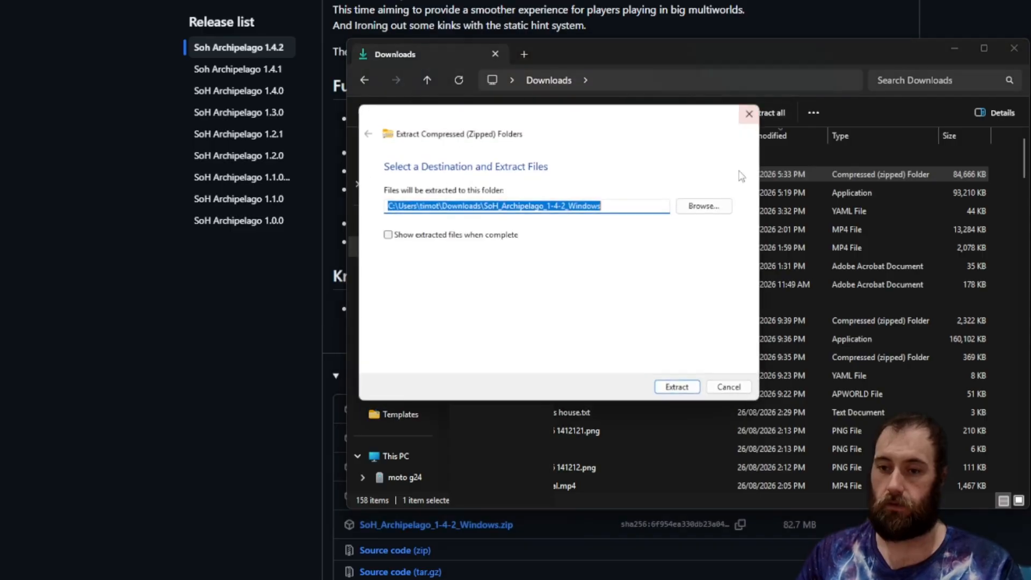
pyautogui.click(717, 208)
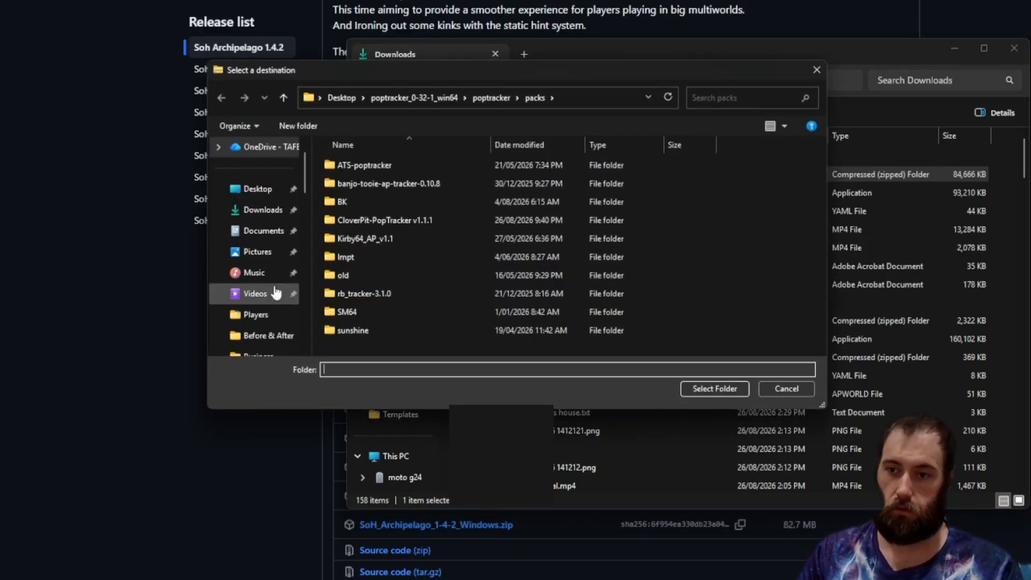
pyautogui.scroll(-3, 269, 292)
pyautogui.click(258, 315)
pyautogui.scroll(-2, 385, 333)
pyautogui.doubleClick(384, 333)
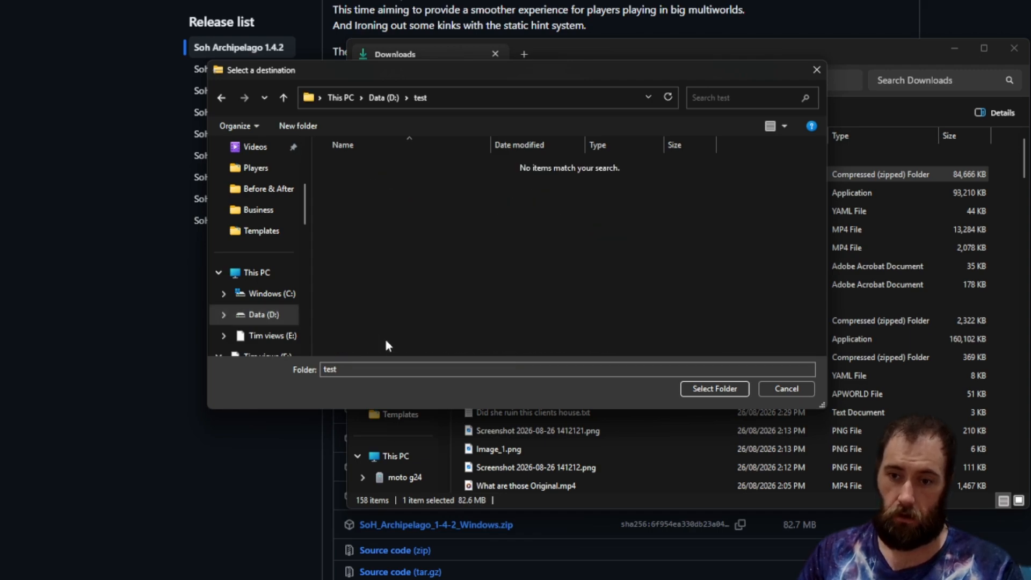
pyautogui.click(718, 390)
pyautogui.click(678, 388)
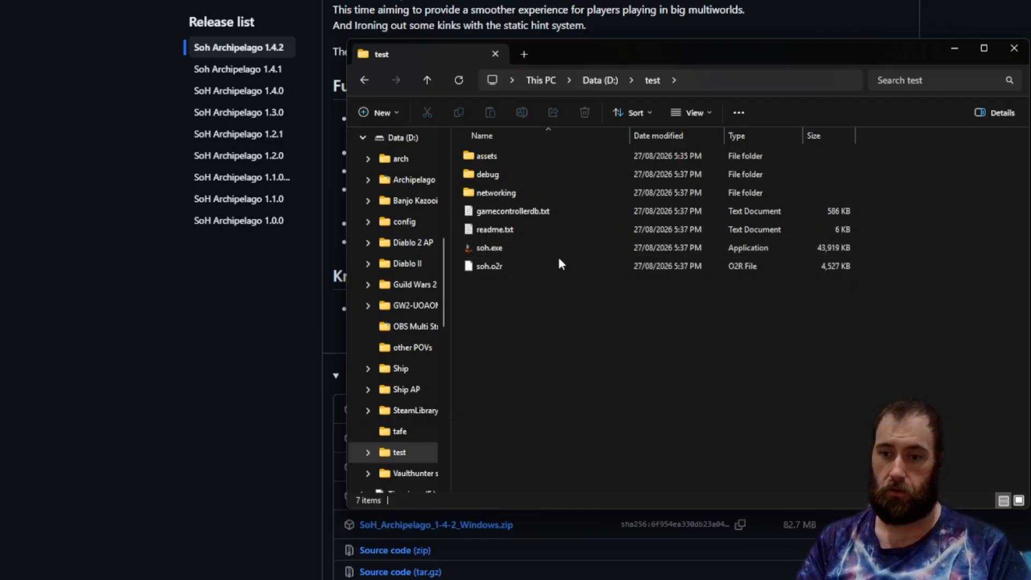
# Launch soh.exe from the test folder, choosing to run it anyway past the SmartScreen warning.
pyautogui.moveTo(533, 272)
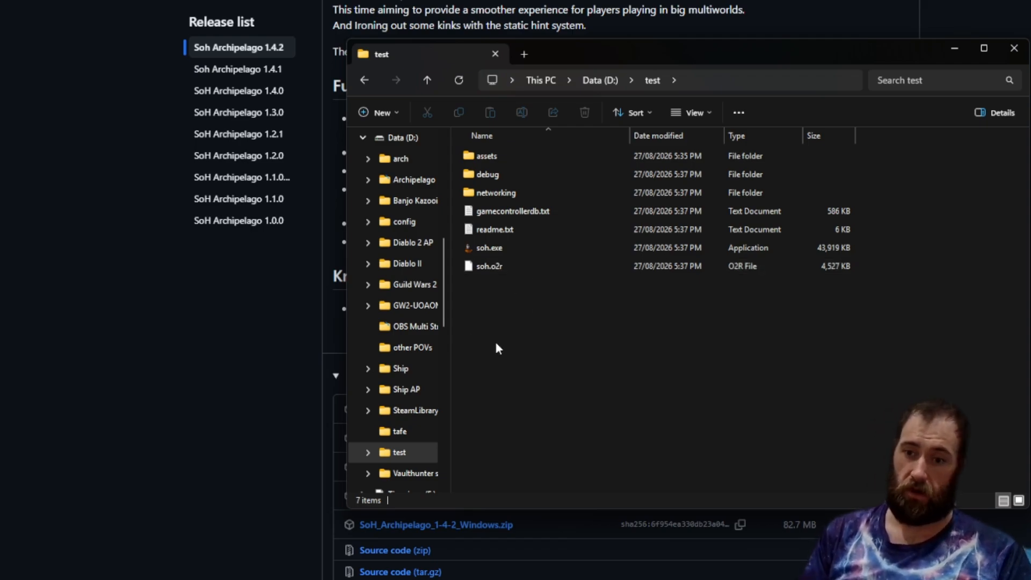
pyautogui.doubleClick(581, 249)
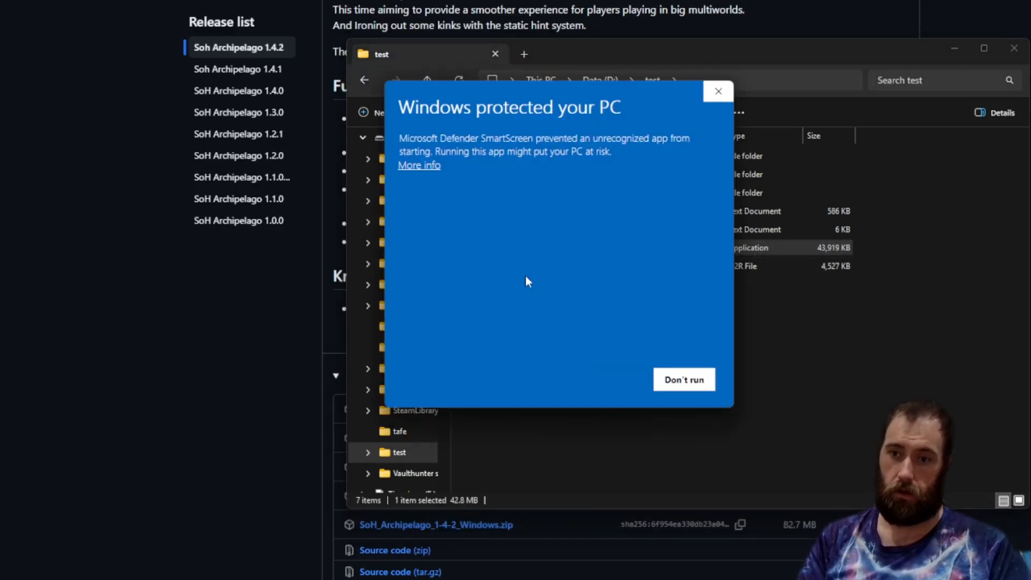
pyautogui.click(416, 165)
pyautogui.click(601, 376)
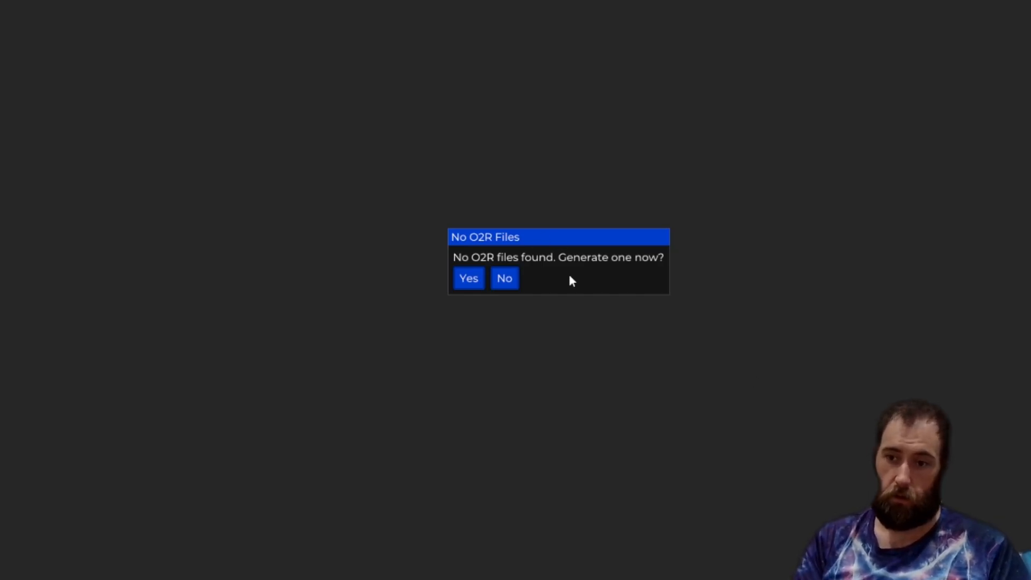
# Generate an O2R file from the Legend of Zelda, The - Ocarina of Time (U) (V1.2) [!].z64 ROM.
pyautogui.click(478, 284)
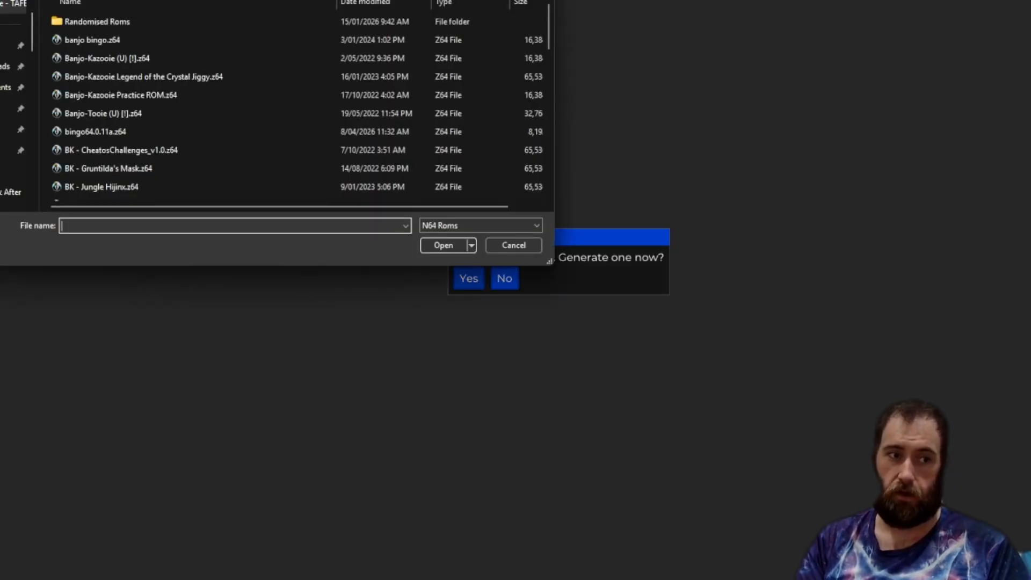
pyautogui.scroll(-5, 388, 133)
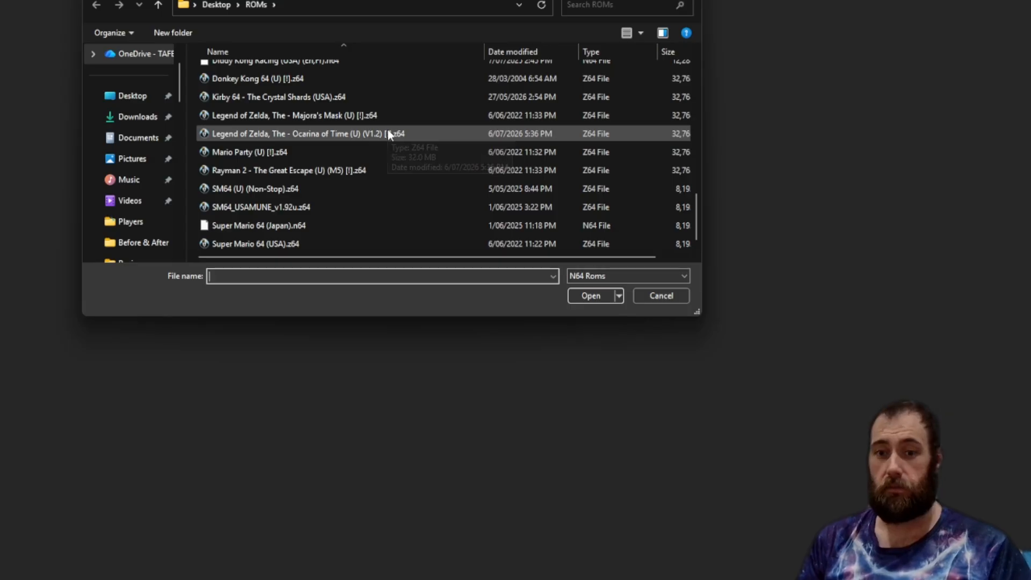
pyautogui.click(352, 134)
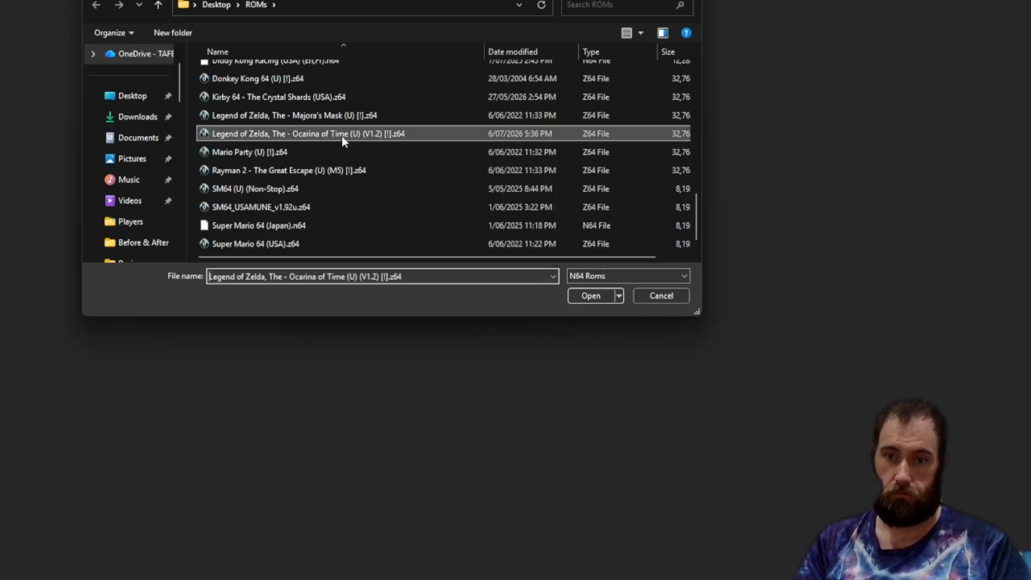
pyautogui.doubleClick(341, 137)
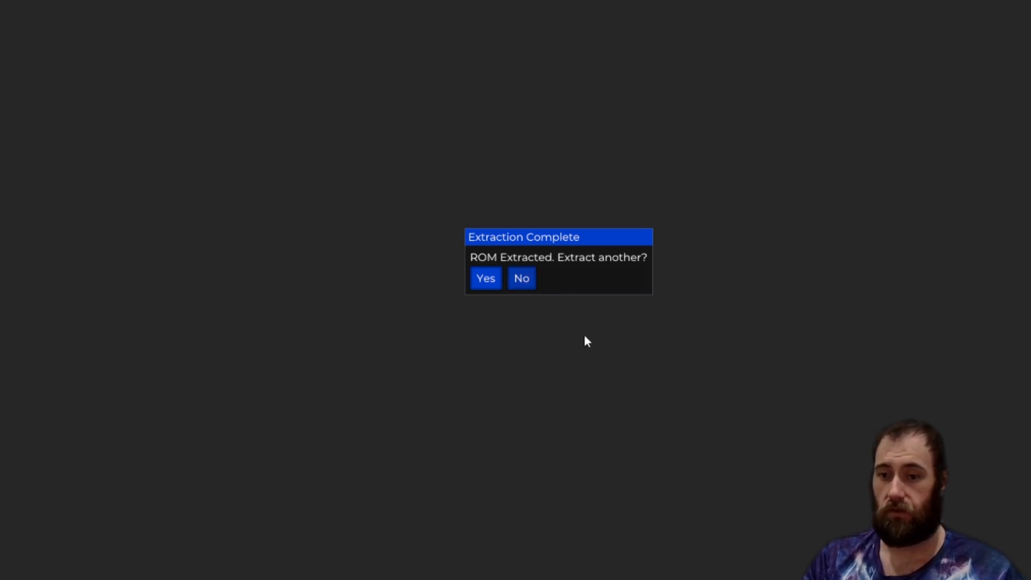
# Decline extracting another ROM and advance from the Ocarina of Time title screen to file select.
pyautogui.click(521, 284)
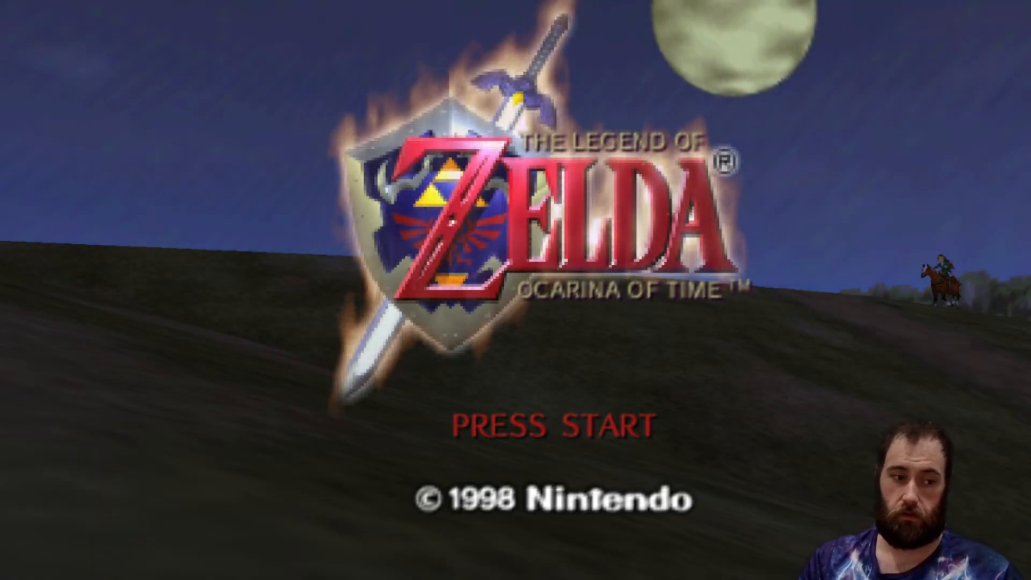
pyautogui.press('Return')
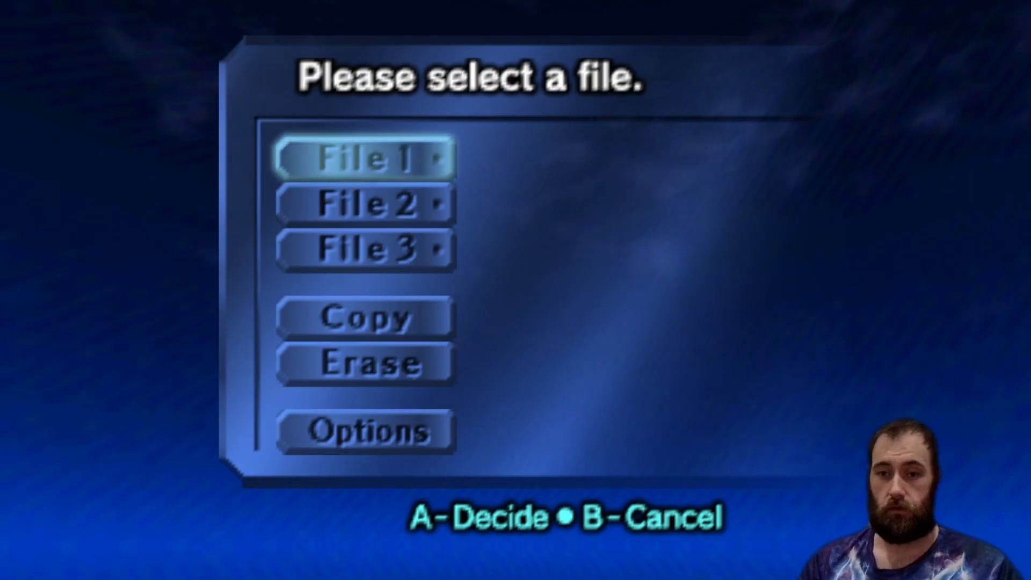
# Switch to File Explorer and browse the Archipelago lib\worlds folder's contents.
pyautogui.hotkey('alt', 'Tab')
pyautogui.click(246, 531)
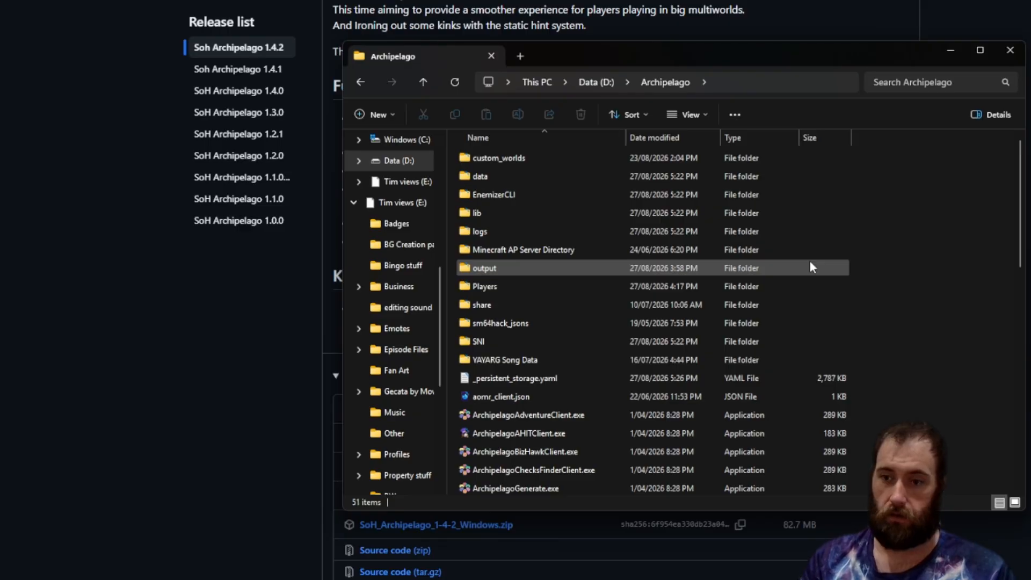
pyautogui.doubleClick(733, 217)
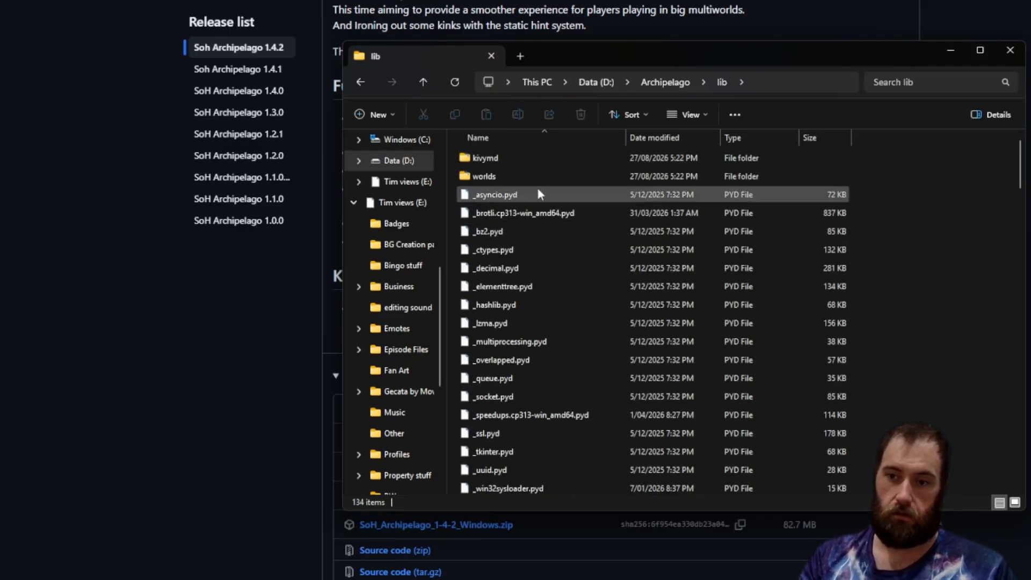
pyautogui.doubleClick(534, 177)
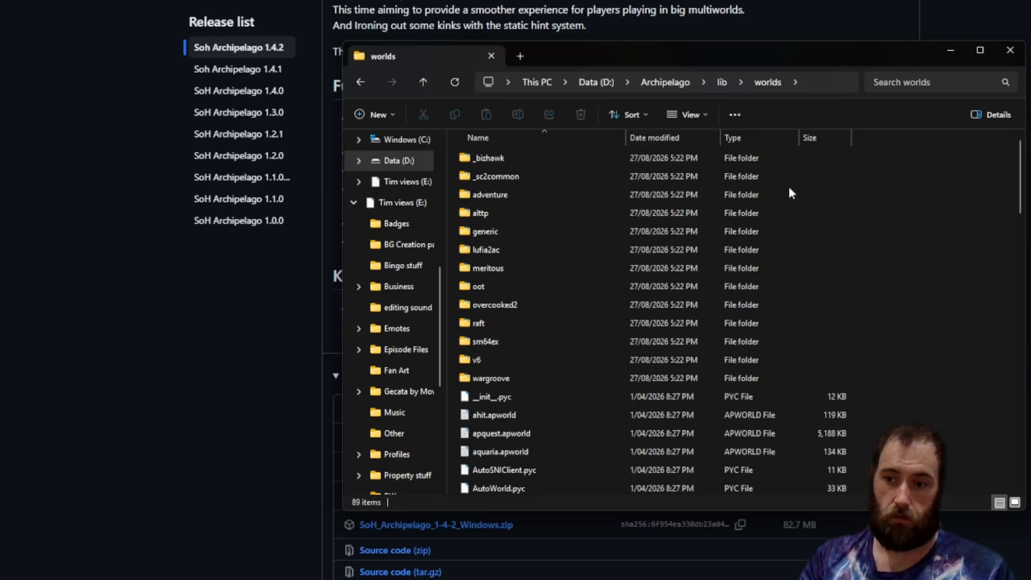
pyautogui.scroll(-6, 896, 355)
pyautogui.scroll(-9, 892, 349)
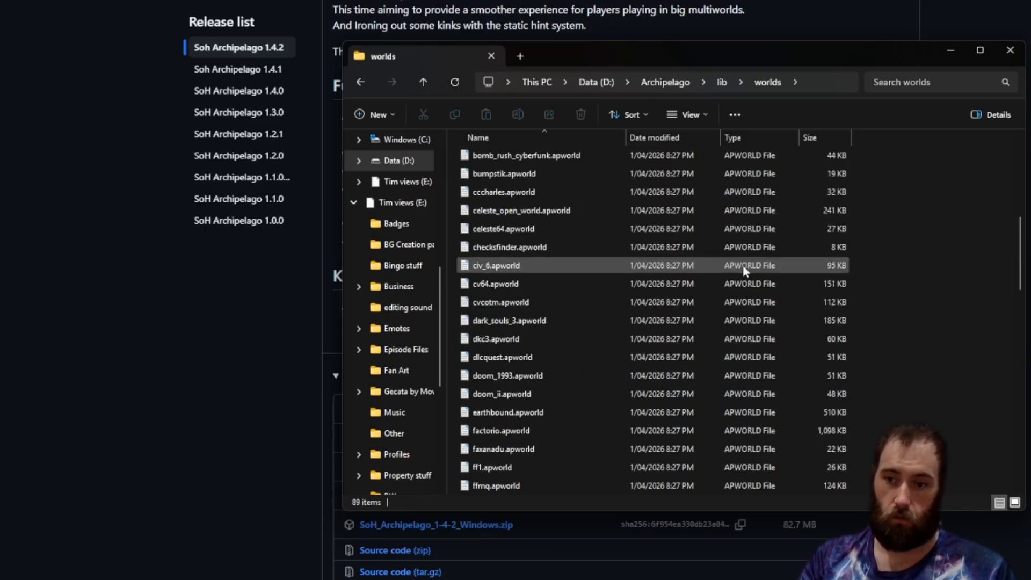
pyautogui.scroll(15, 645, 397)
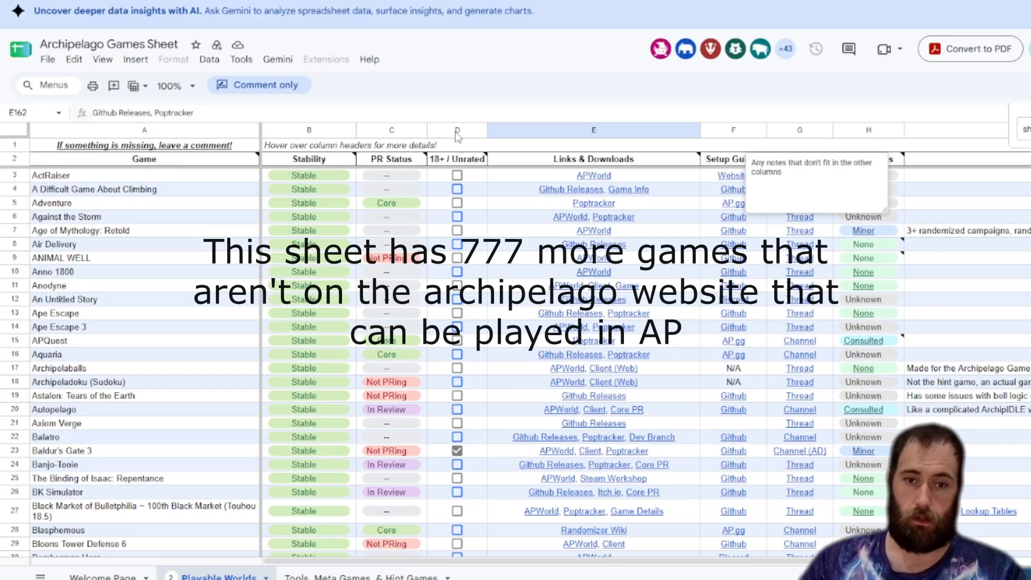
# Browse the Archipelago Games Sheet and follow the Ship of Harkinian row's GitHub Releases link.
pyautogui.scroll(-15, 84, 219)
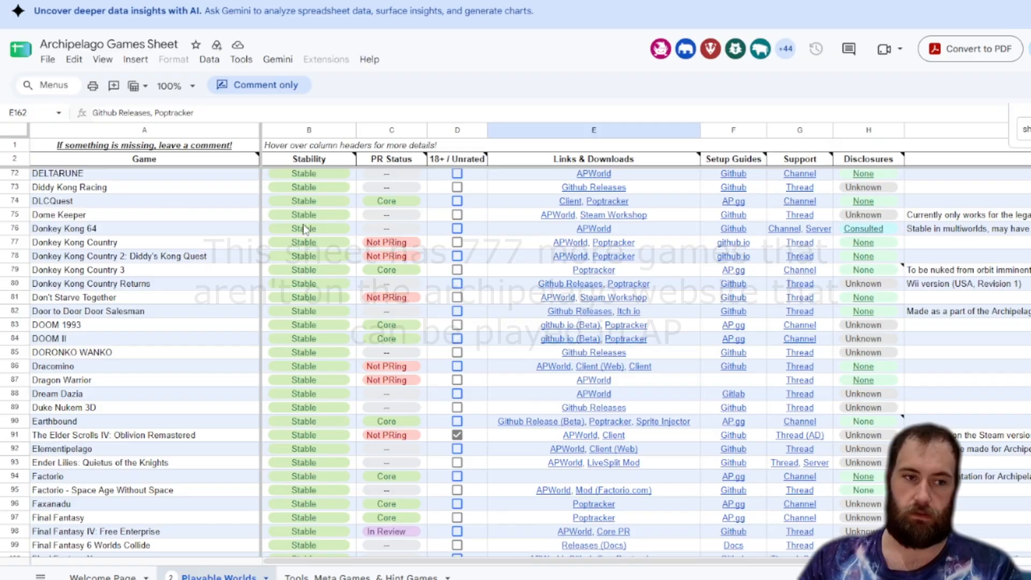
pyautogui.scroll(-18, 287, 254)
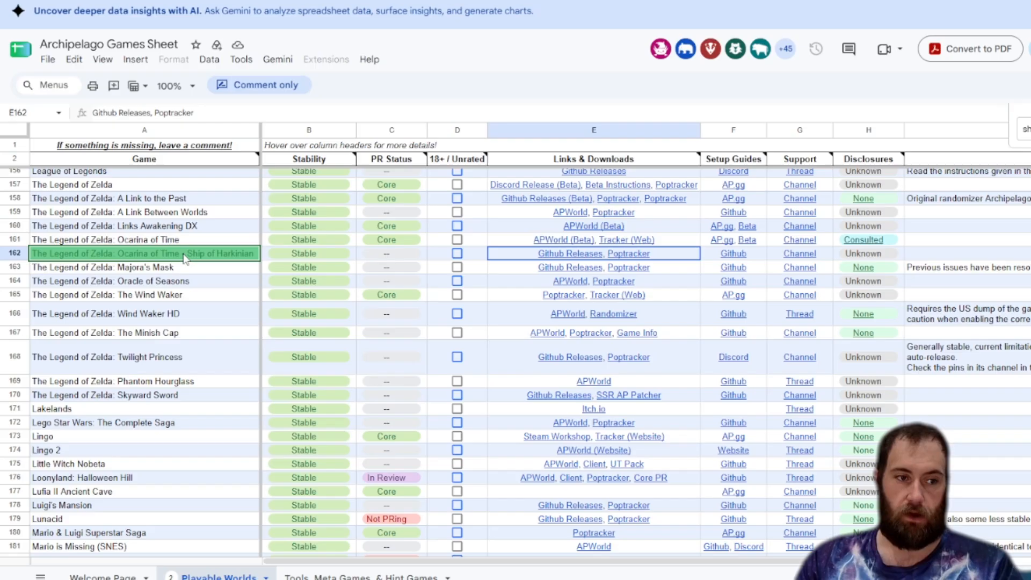
pyautogui.click(556, 259)
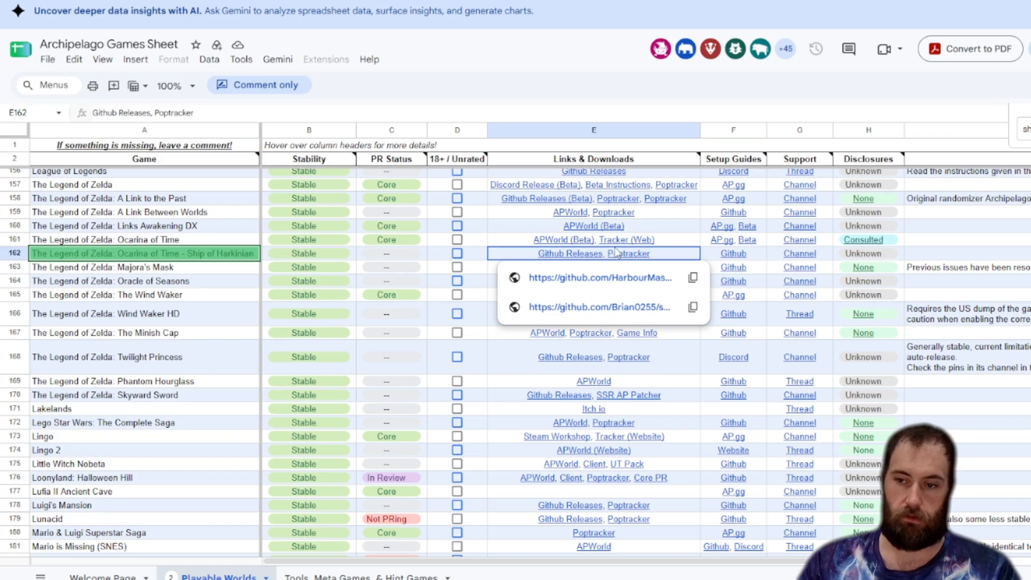
pyautogui.click(554, 278)
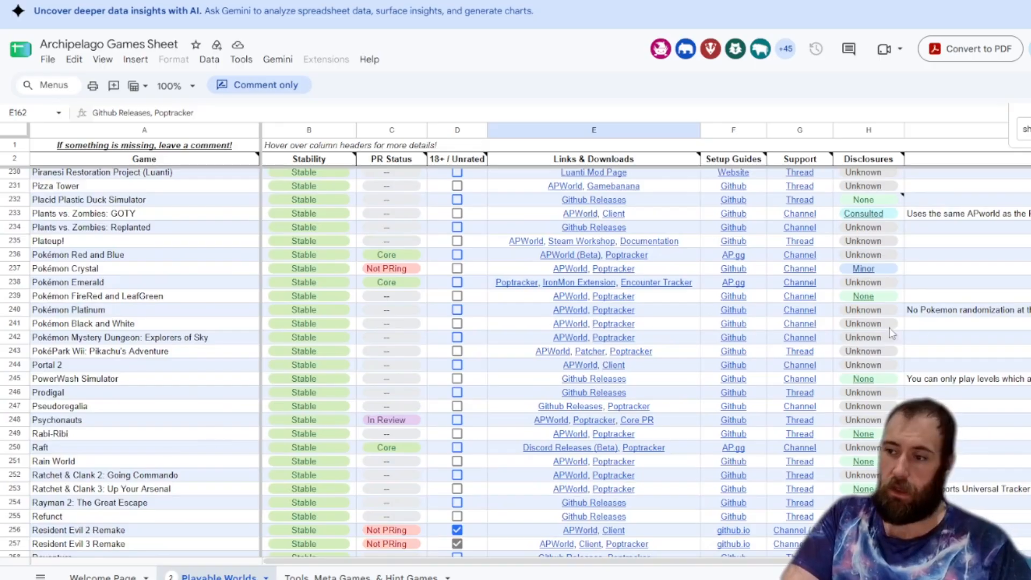
pyautogui.scroll(-20, 331, 264)
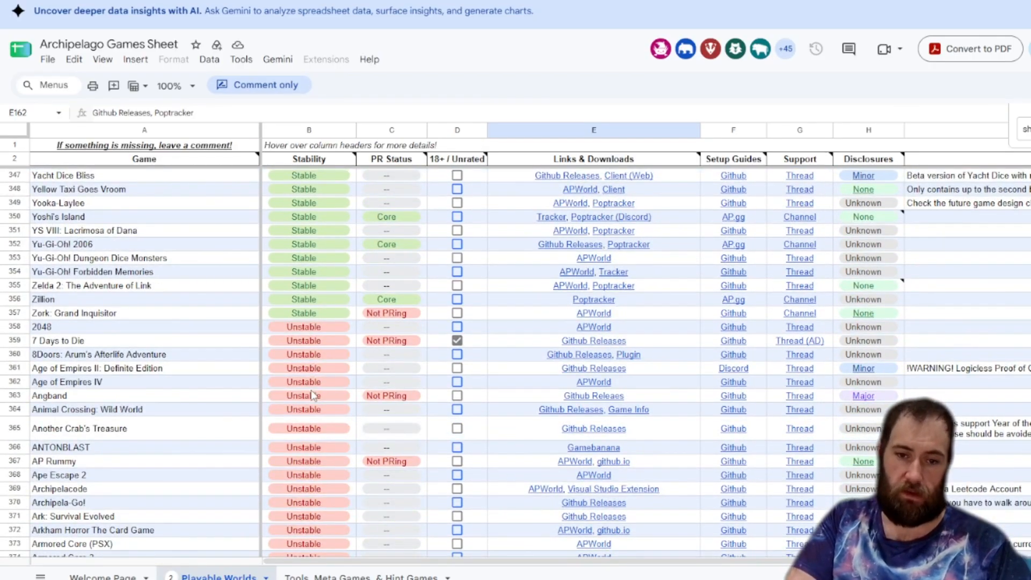
pyautogui.scroll(-14, 325, 349)
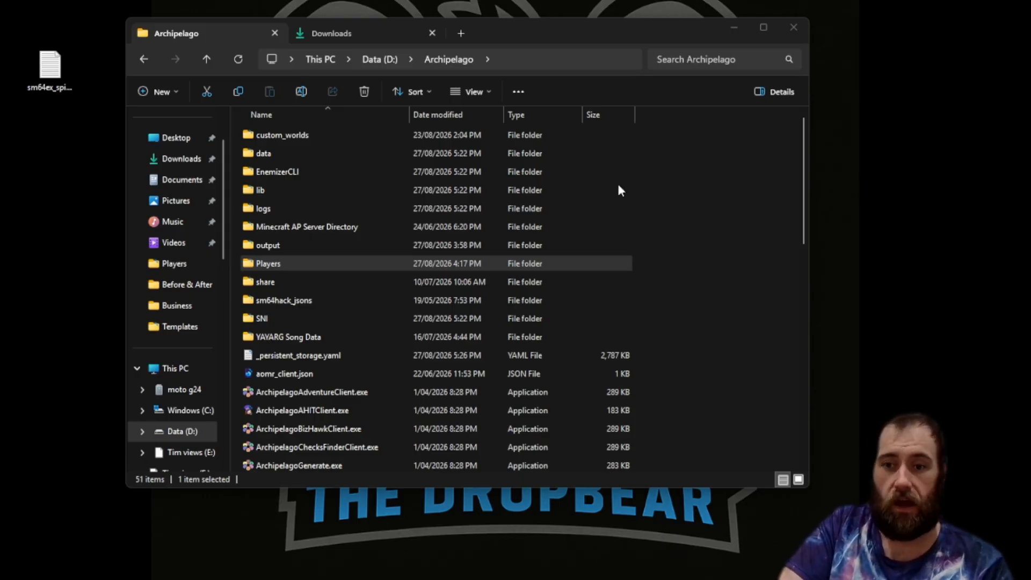
# Browse the Archipelago custom_worlds folder for oot_soh.apworld, then close File Explorer.
pyautogui.moveTo(433, 136)
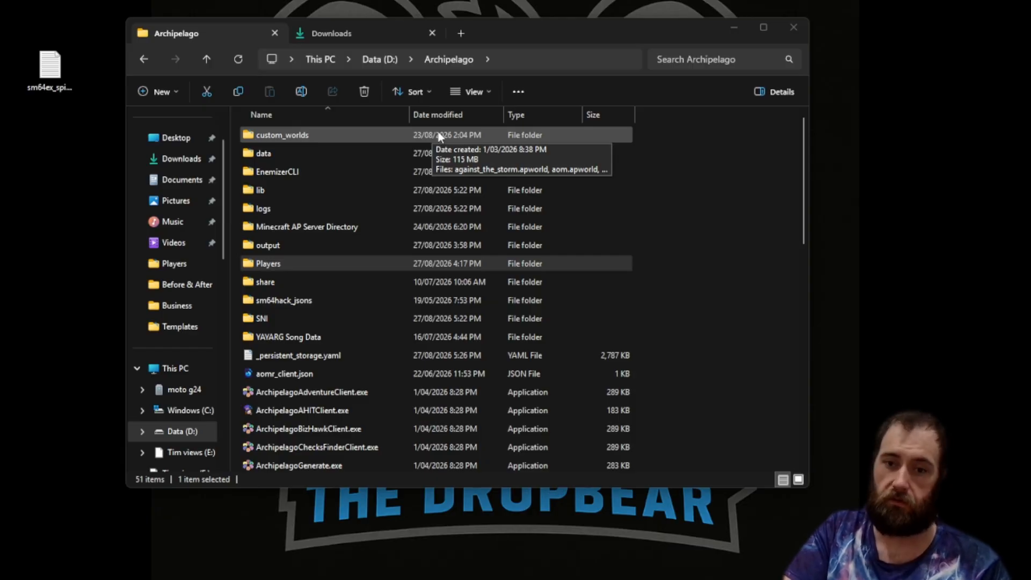
pyautogui.doubleClick(408, 133)
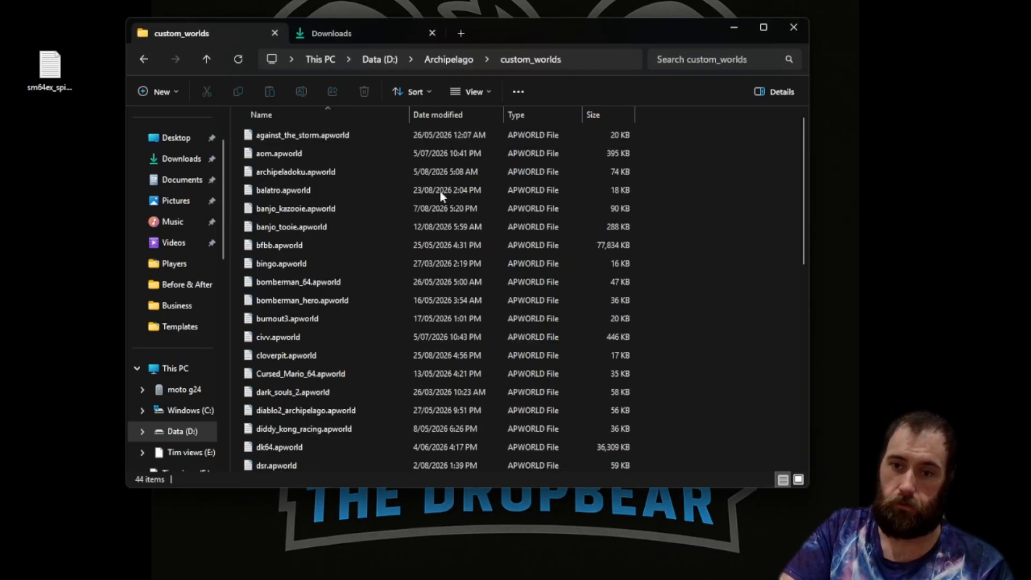
pyautogui.scroll(-8, 509, 241)
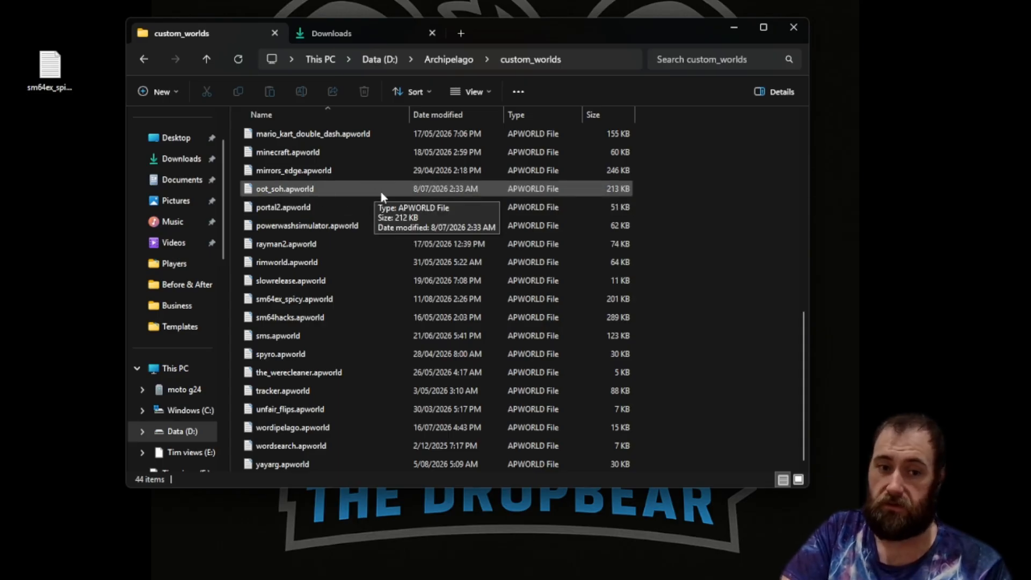
pyautogui.hotkey('ctrl', 'Tab')
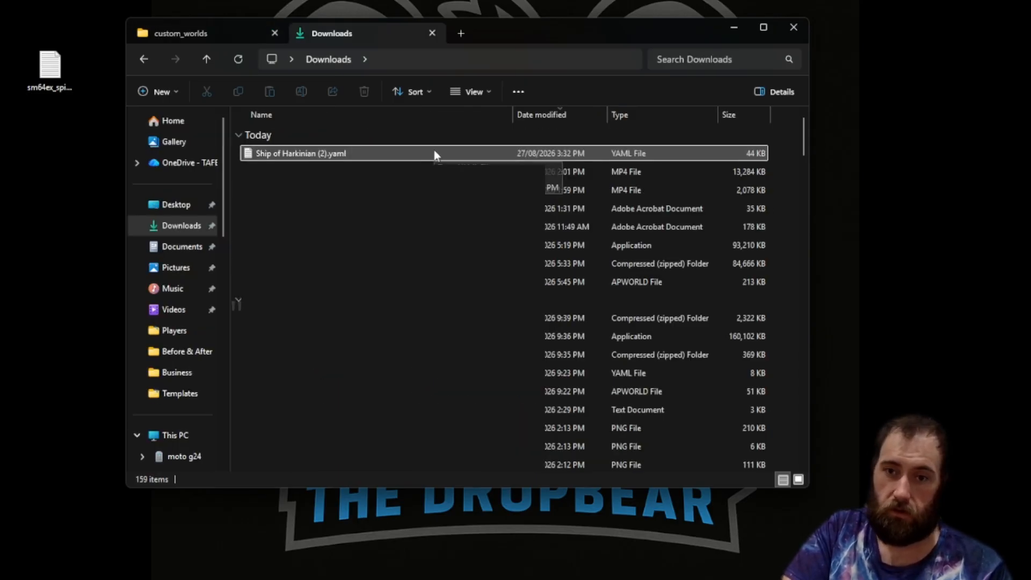
pyautogui.click(236, 35)
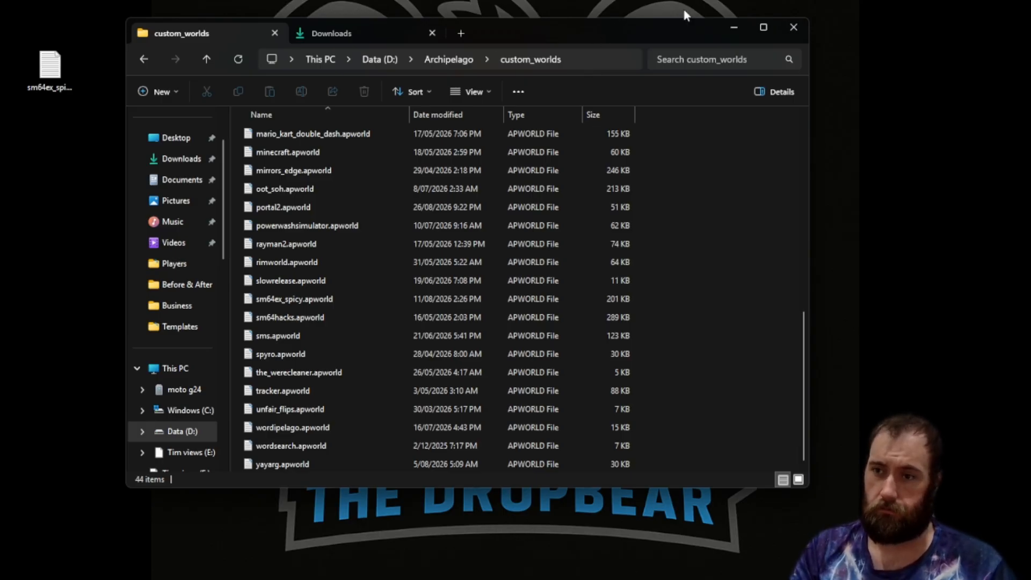
pyautogui.click(794, 27)
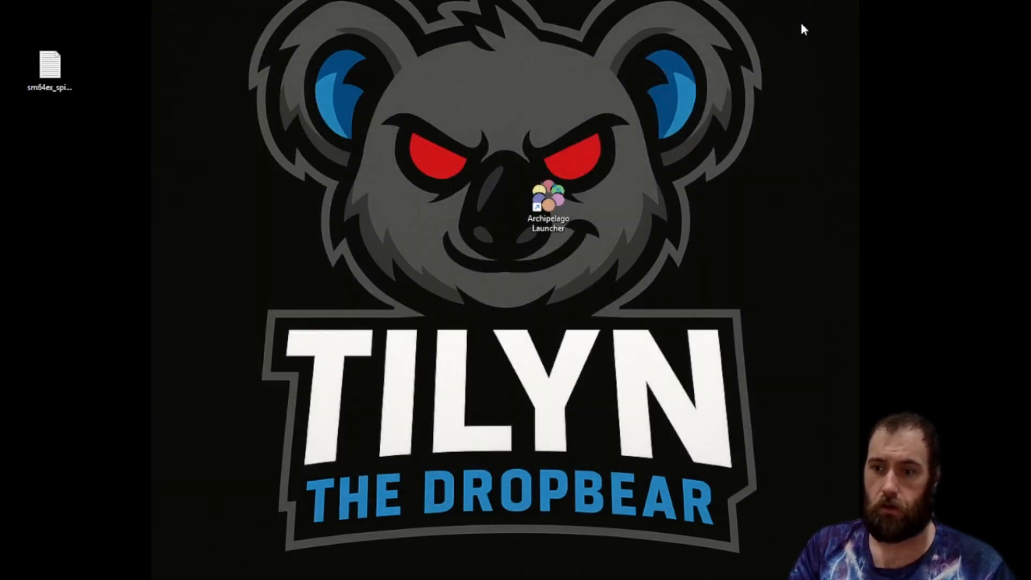
# Open the Archipelago Launcher shortcut's file location, then close that folder window.
pyautogui.rightClick(552, 184)
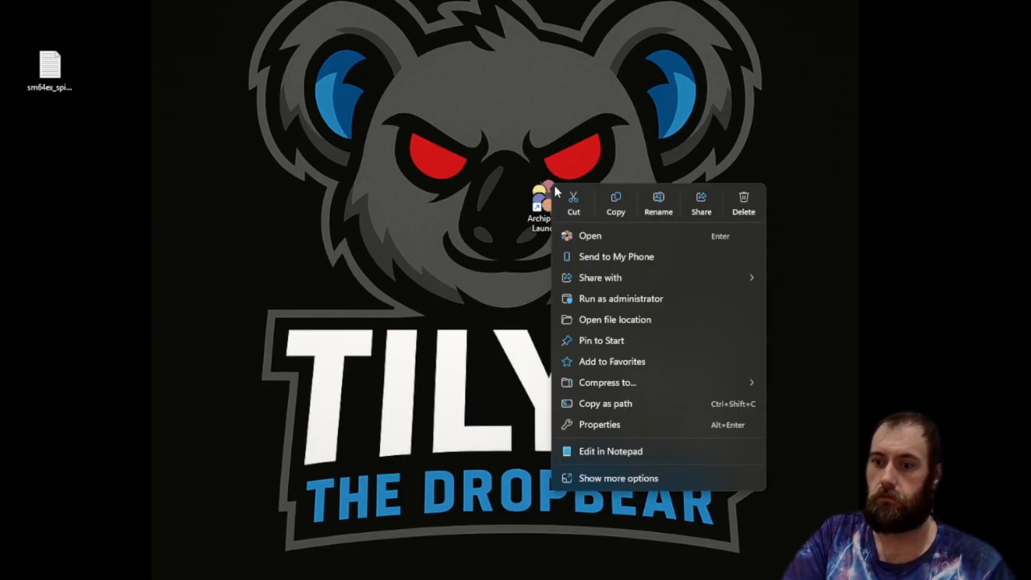
pyautogui.click(615, 317)
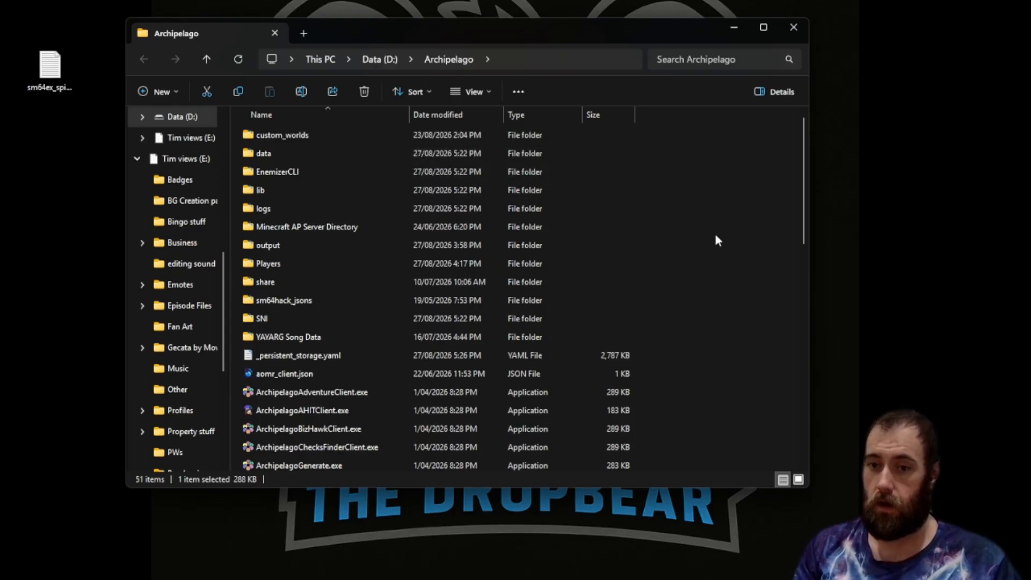
pyautogui.click(794, 27)
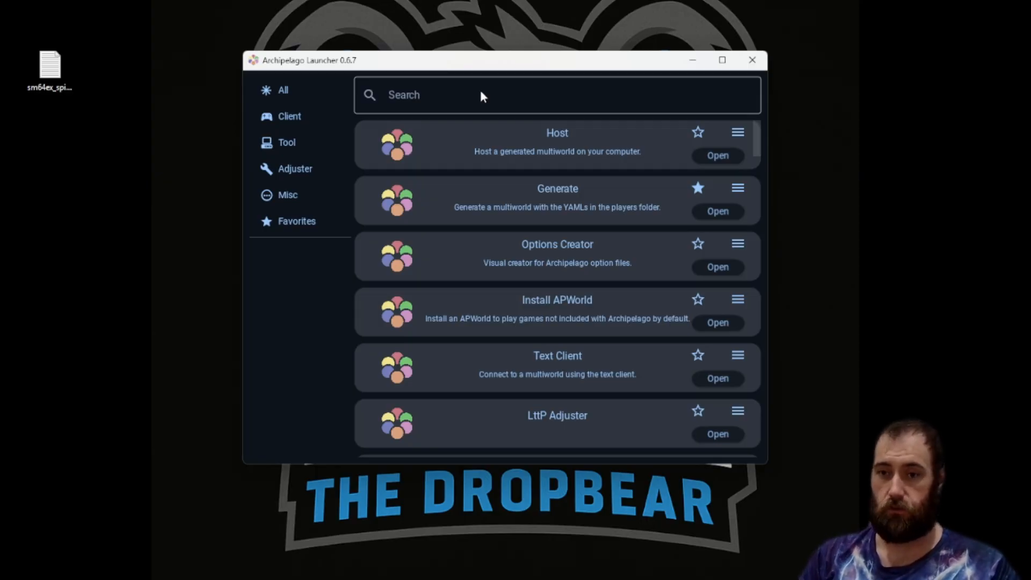
# Open Ship of Harkinian.yaml from the Archipelago Players\Templates folder in Notepad.
pyautogui.moveTo(463, 67); pyautogui.dragTo(344, 33)
pyautogui.moveTo(473, 39); pyautogui.dragTo(313, 47)
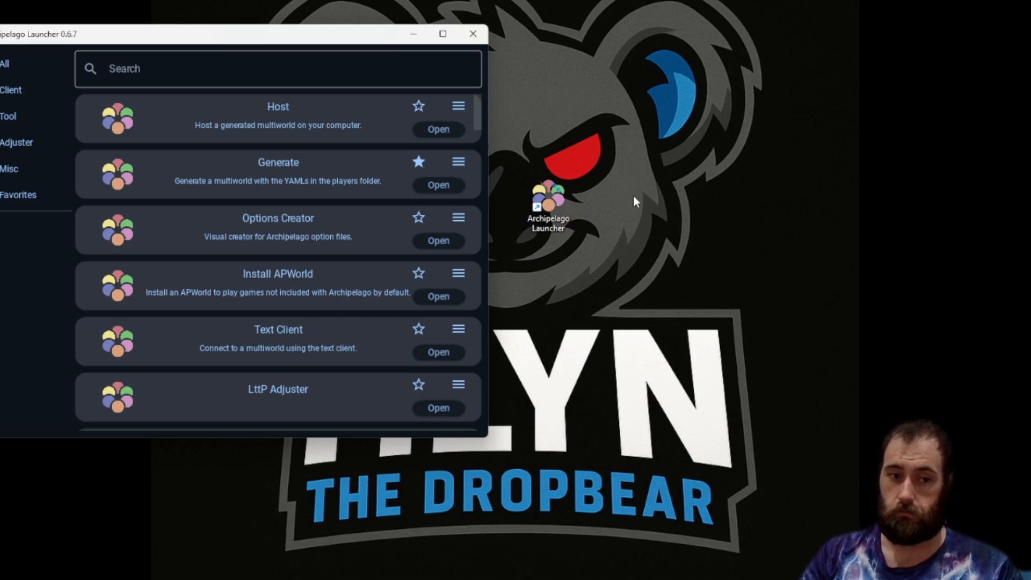
pyautogui.rightClick(553, 201)
pyautogui.click(599, 335)
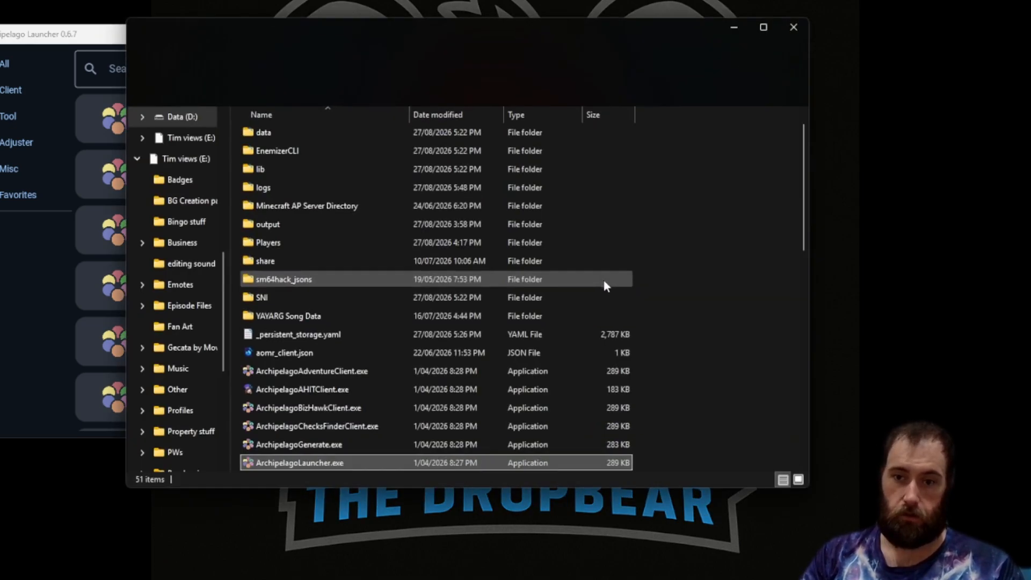
pyautogui.doubleClick(404, 248)
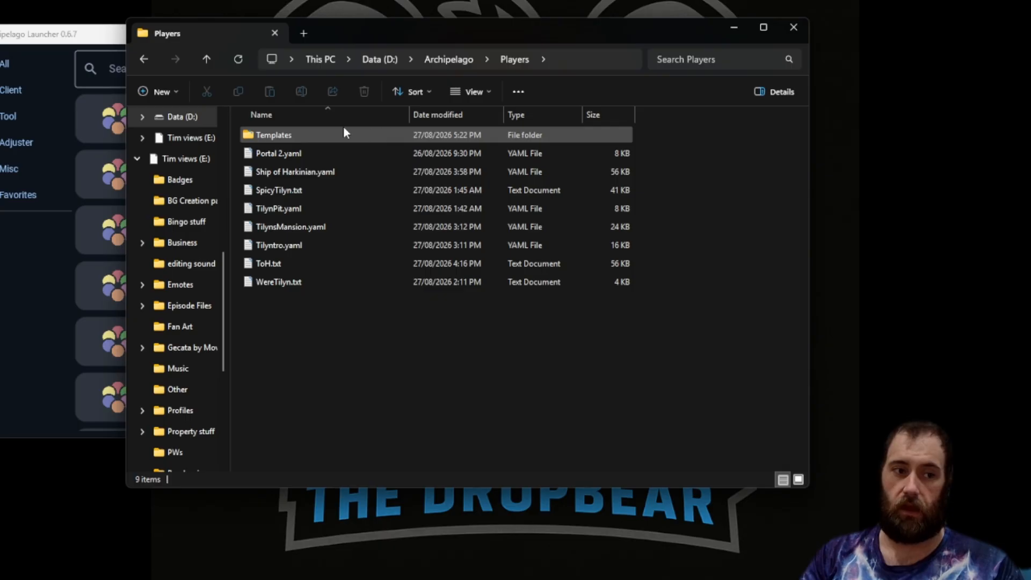
pyautogui.doubleClick(354, 135)
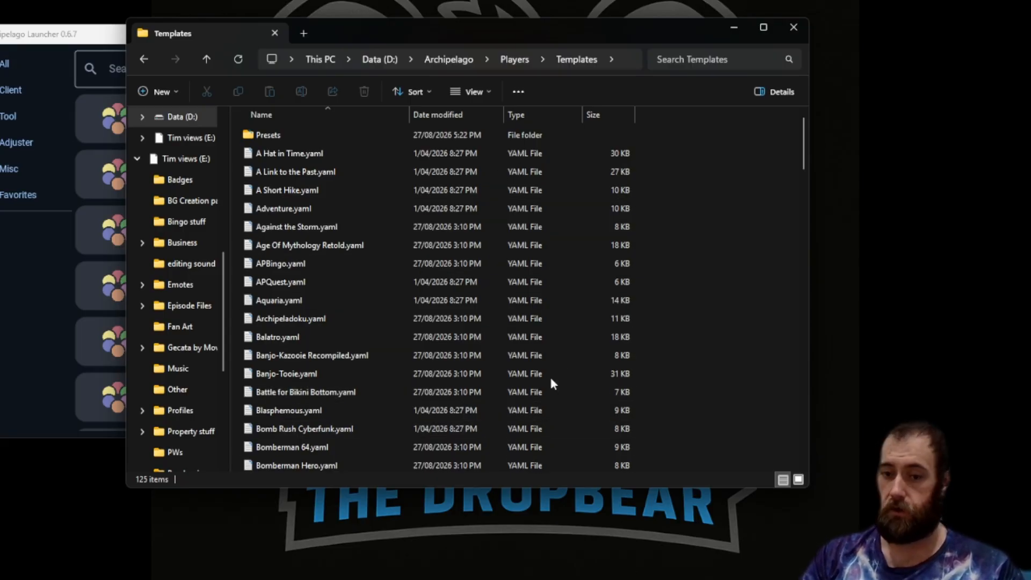
pyautogui.scroll(-3, 572, 388)
pyautogui.scroll(-15, 573, 387)
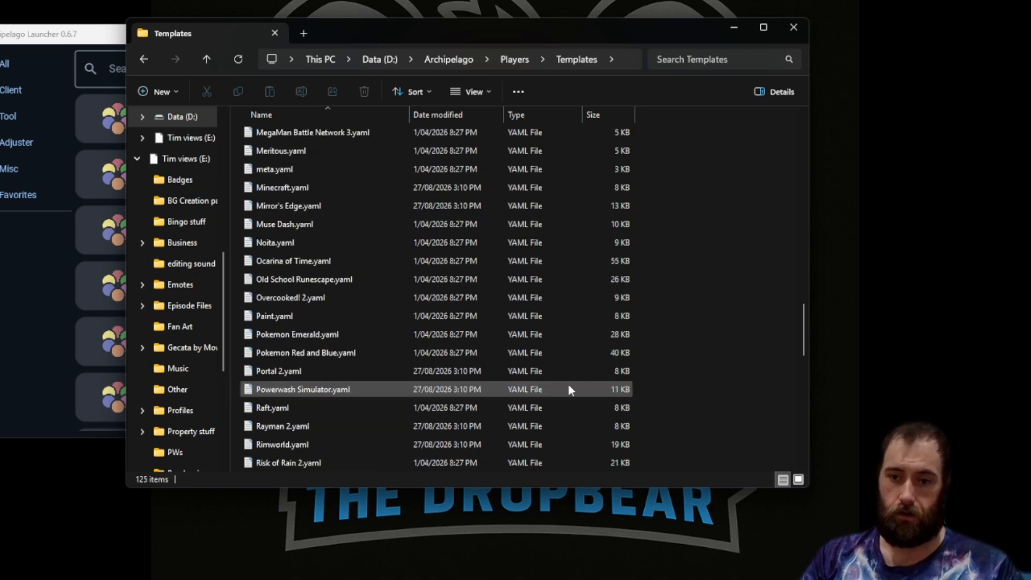
pyautogui.scroll(-1, 569, 390)
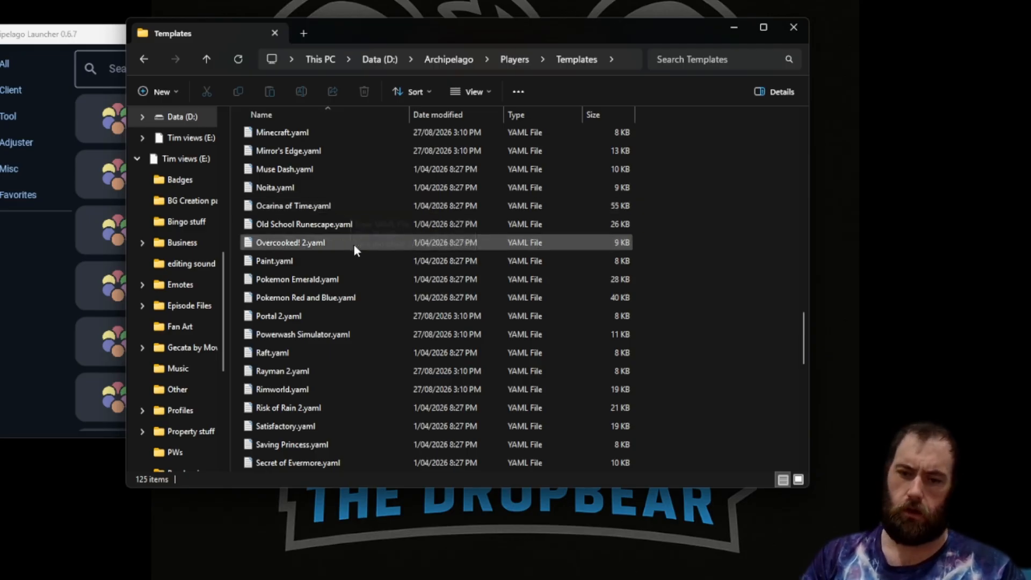
pyautogui.scroll(-2, 351, 274)
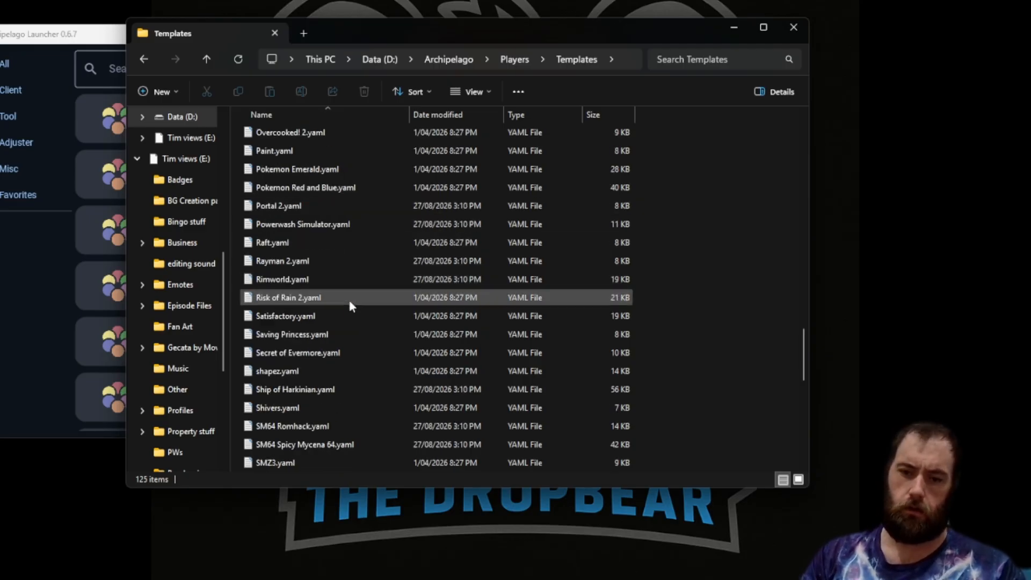
pyautogui.doubleClick(315, 392)
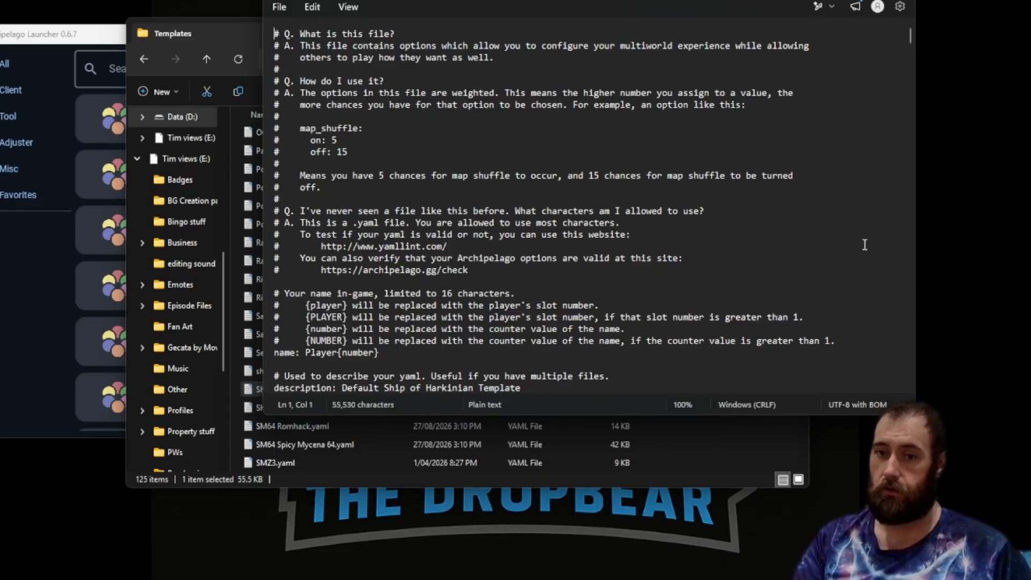
# Put away the File Explorer and Notepad windows and show the Archipelago Launcher's Misc category.
pyautogui.click(665, 471)
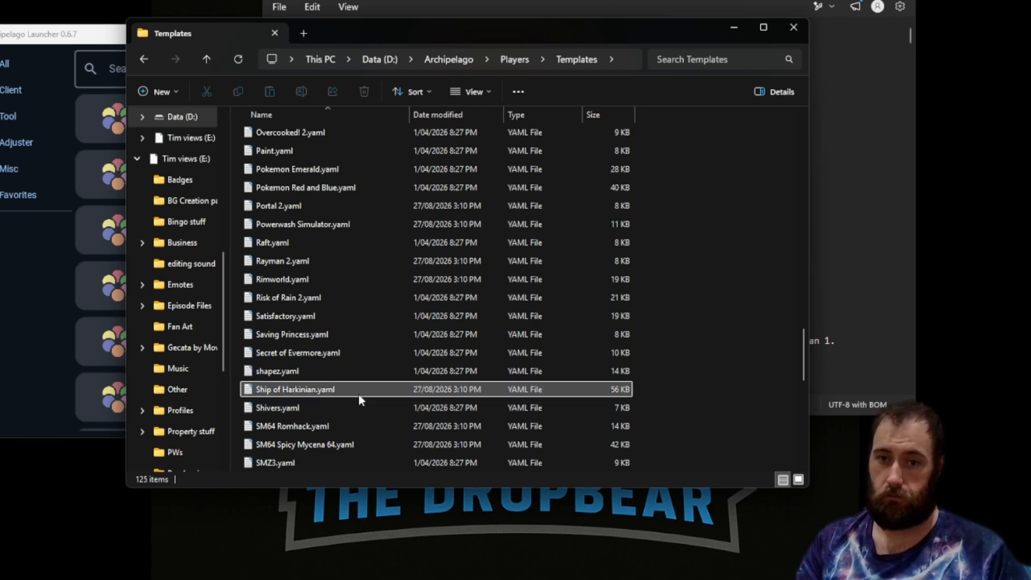
pyautogui.click(794, 27)
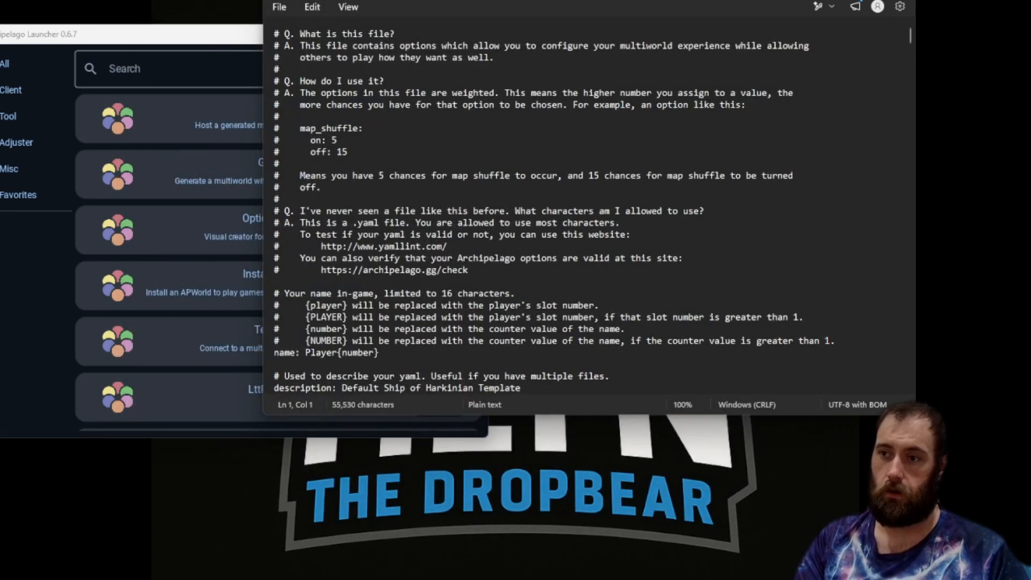
pyautogui.click(840, 0)
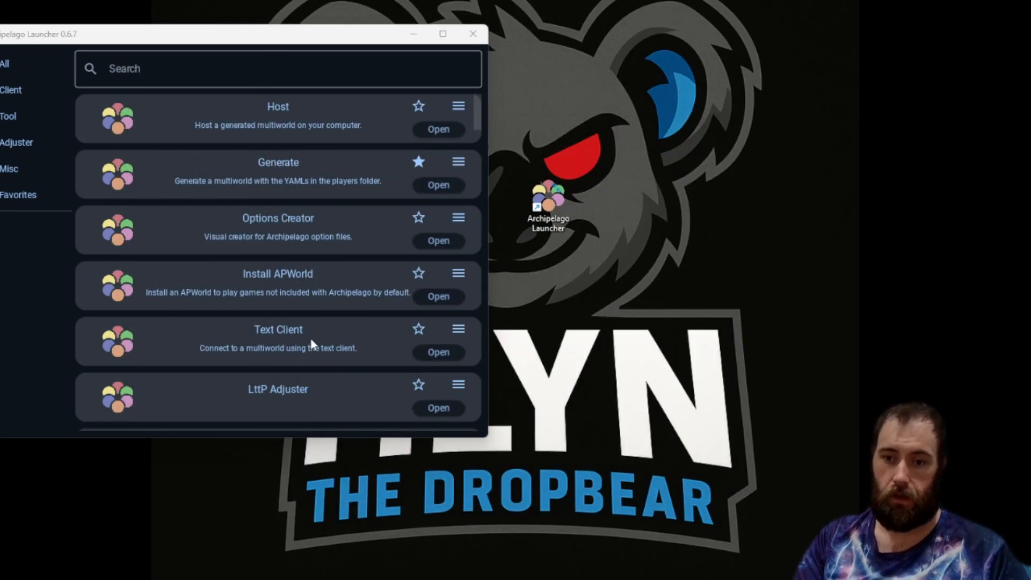
pyautogui.moveTo(134, 39); pyautogui.dragTo(374, 52)
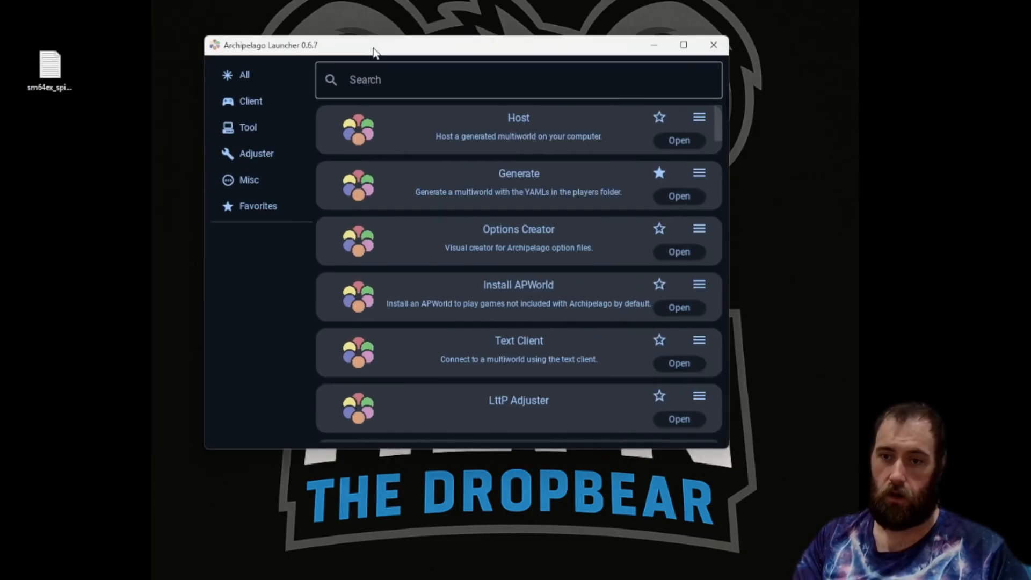
pyautogui.click(248, 184)
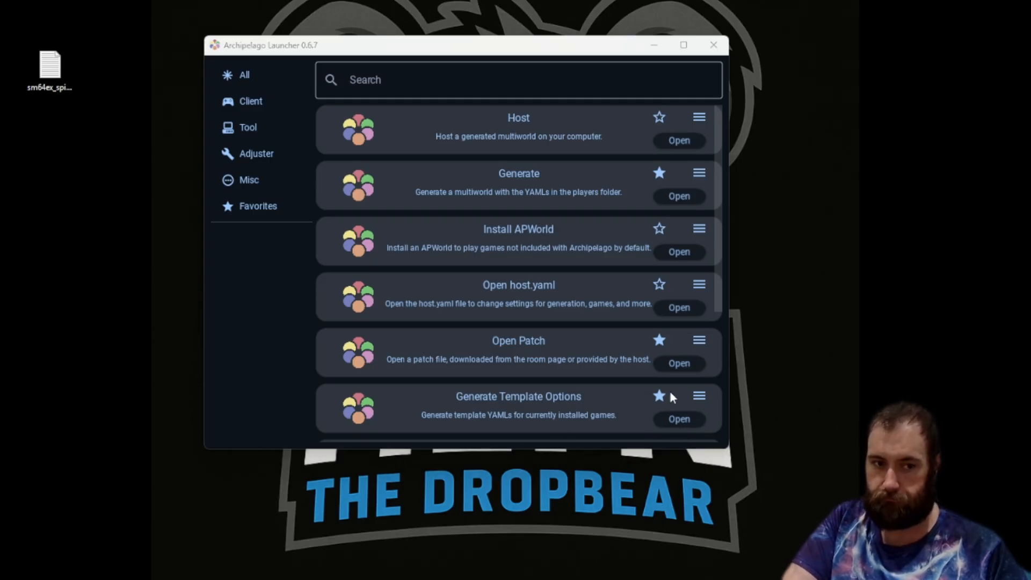
# Run Generate Template Options and scroll through the resulting Templates folder of game YAML files.
pyautogui.click(675, 418)
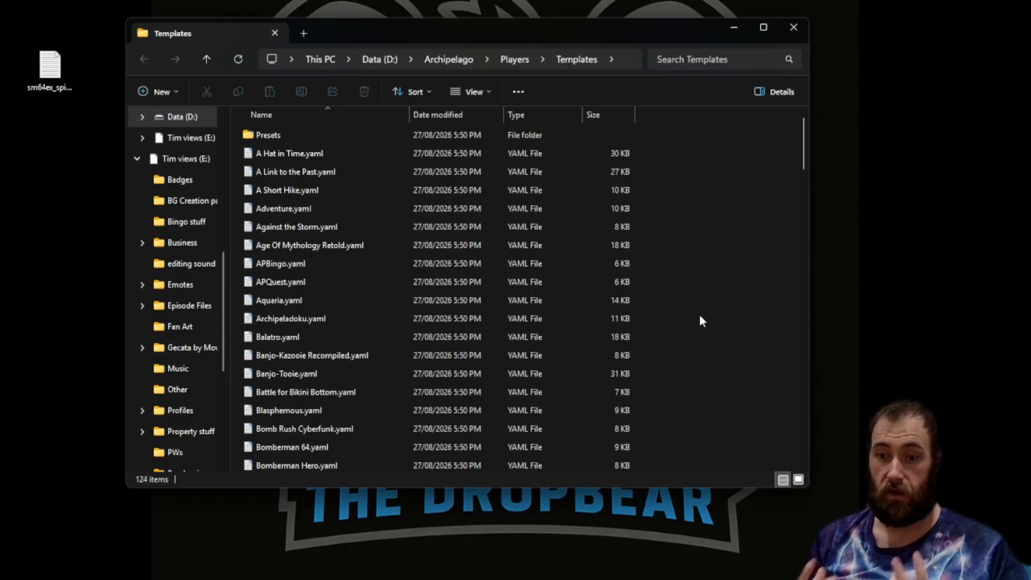
pyautogui.scroll(-20, 689, 290)
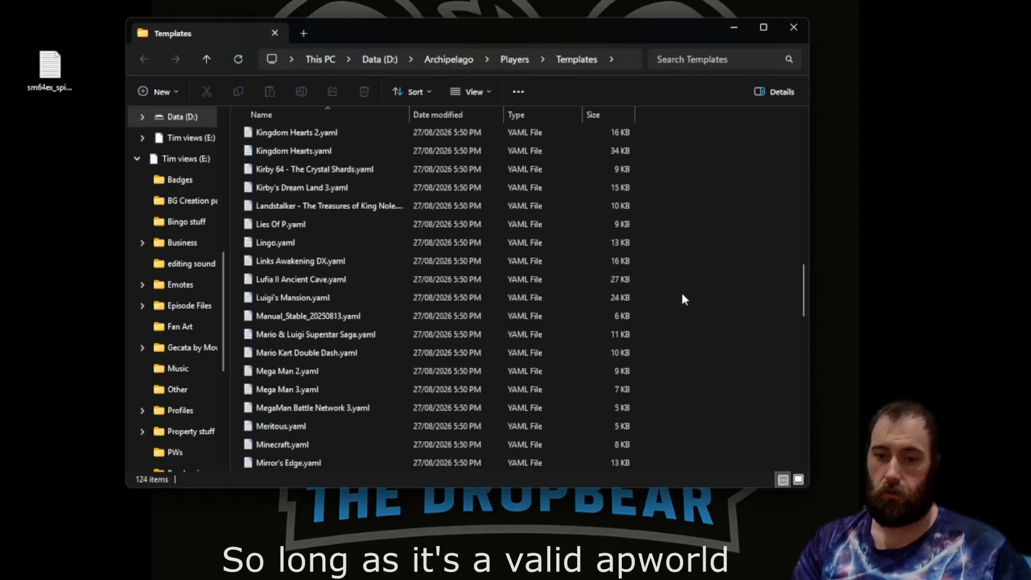
pyautogui.scroll(-8, 666, 300)
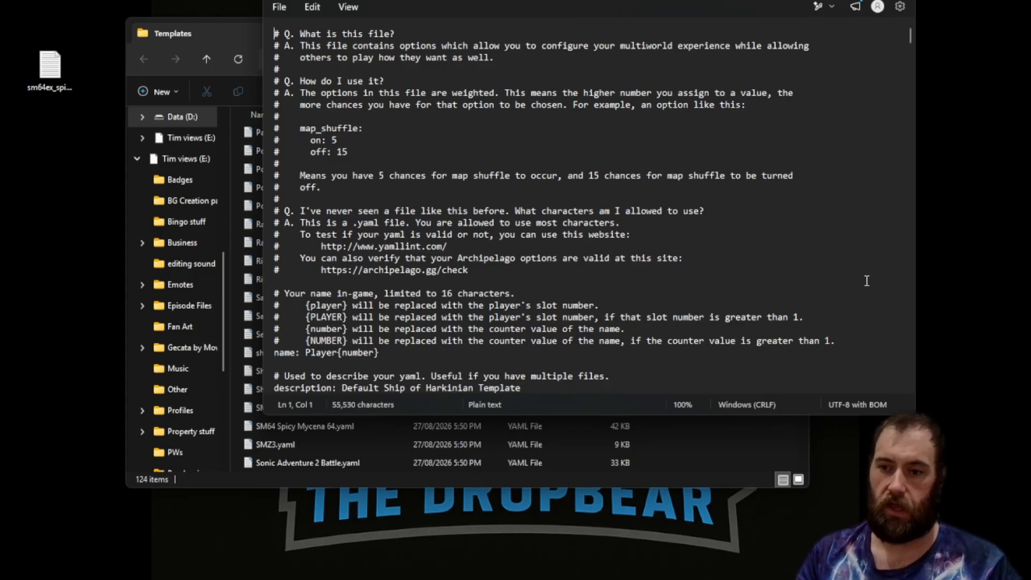
# In the Ship of Harkinian YAML, replace the name value with the player's slot name, removing the {number} suffix.
pyautogui.hotkey('ctrl', 'a')
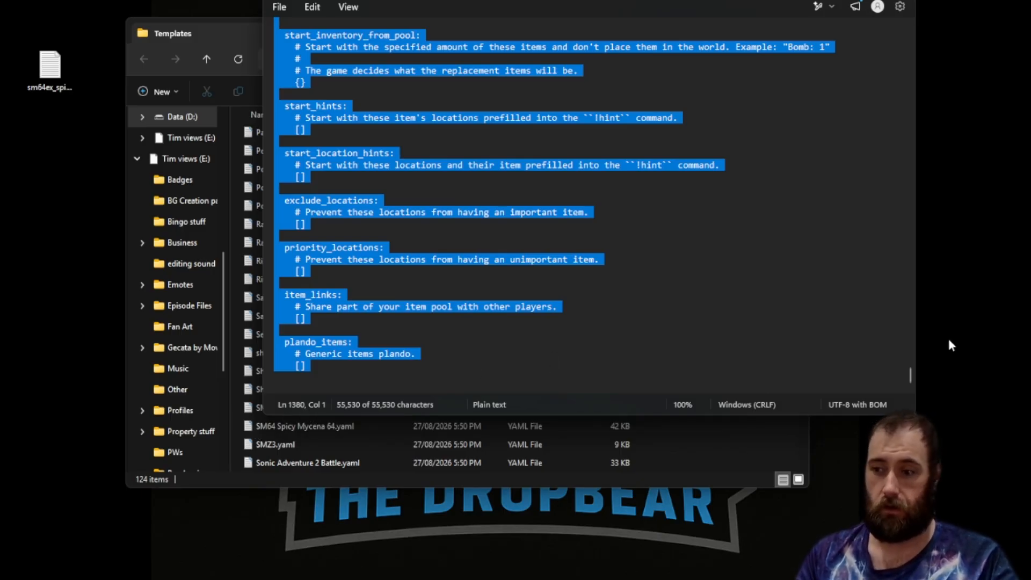
pyautogui.click(900, 362)
pyautogui.moveTo(909, 379); pyautogui.dragTo(907, 32)
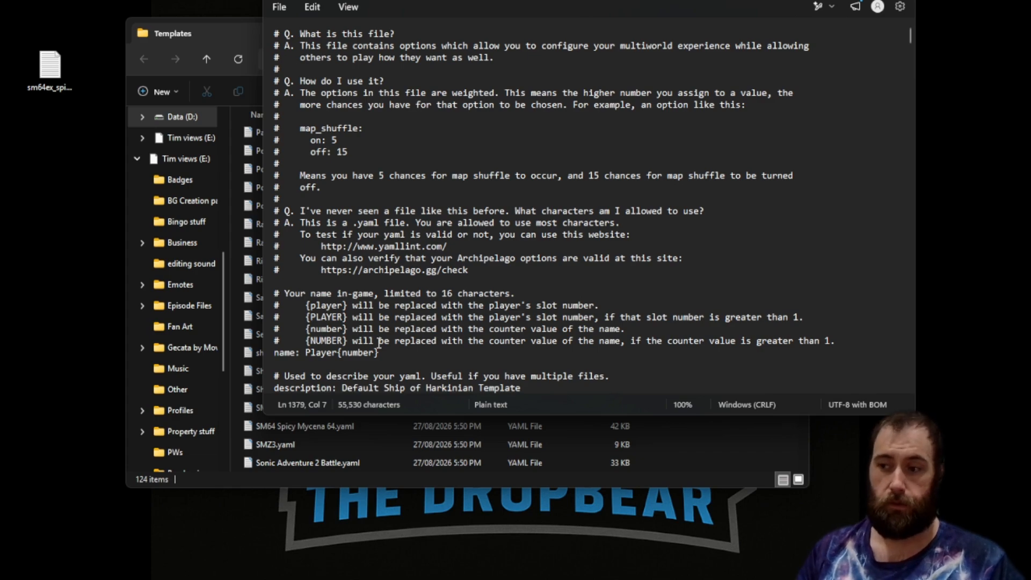
pyautogui.moveTo(379, 353); pyautogui.dragTo(306, 353)
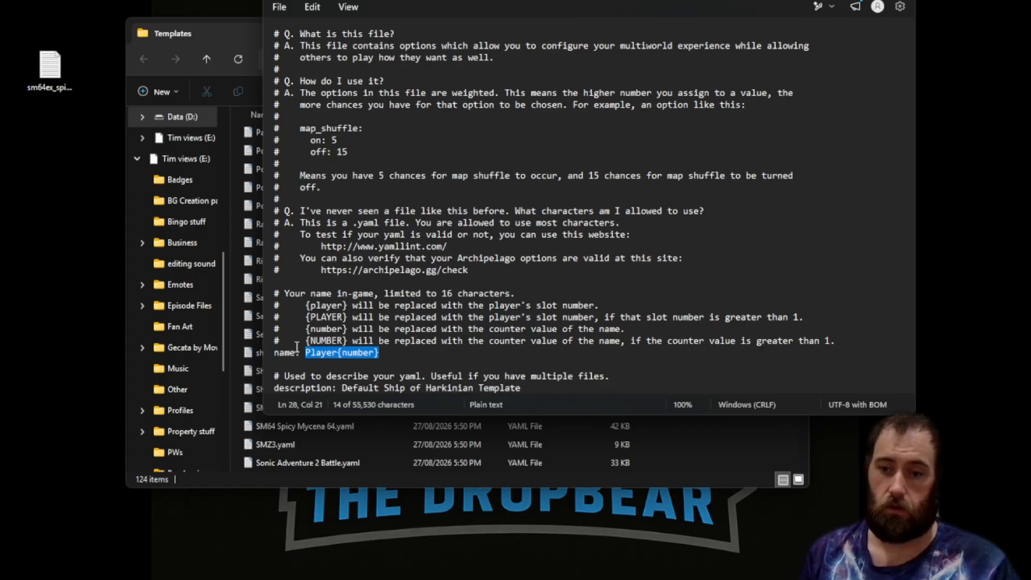
pyautogui.press('Left')
pyautogui.hotkey('shift', 'Right')
pyautogui.hotkey('shift', 'Right')
pyautogui.hotkey('shift', 'Right')
pyautogui.hotkey('shift', 'Right')
pyautogui.hotkey('shift', 'Right')
pyautogui.hotkey('shift', 'Right')
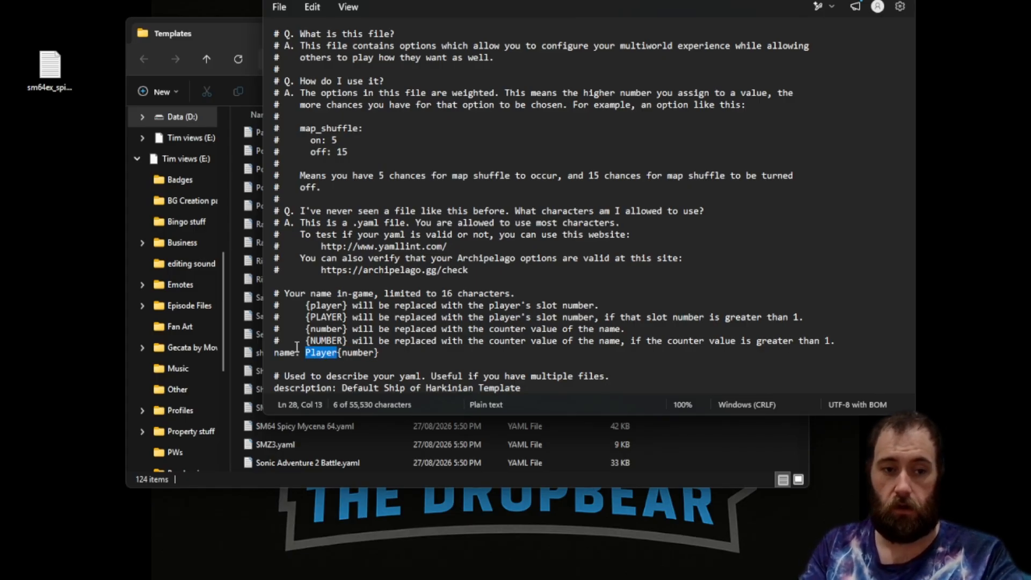
pyautogui.write('Tilyn')
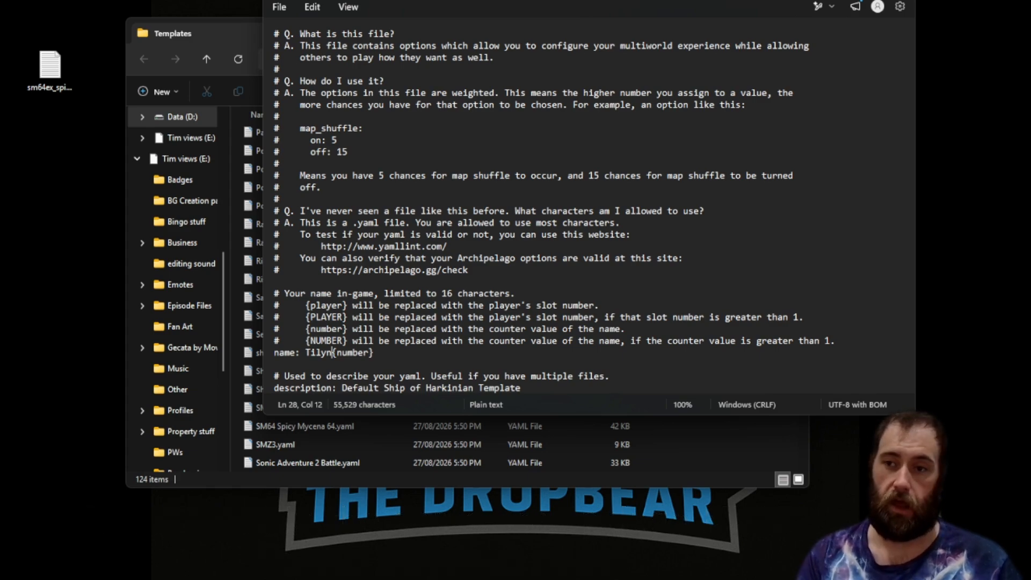
pyautogui.moveTo(378, 352); pyautogui.dragTo(333, 353)
pyautogui.press('BackSpace')
# Set the progression_balancing normal weight to 0 and the extreme weight to 50.
pyautogui.scroll(-1, 505, 302)
pyautogui.scroll(-9, 505, 302)
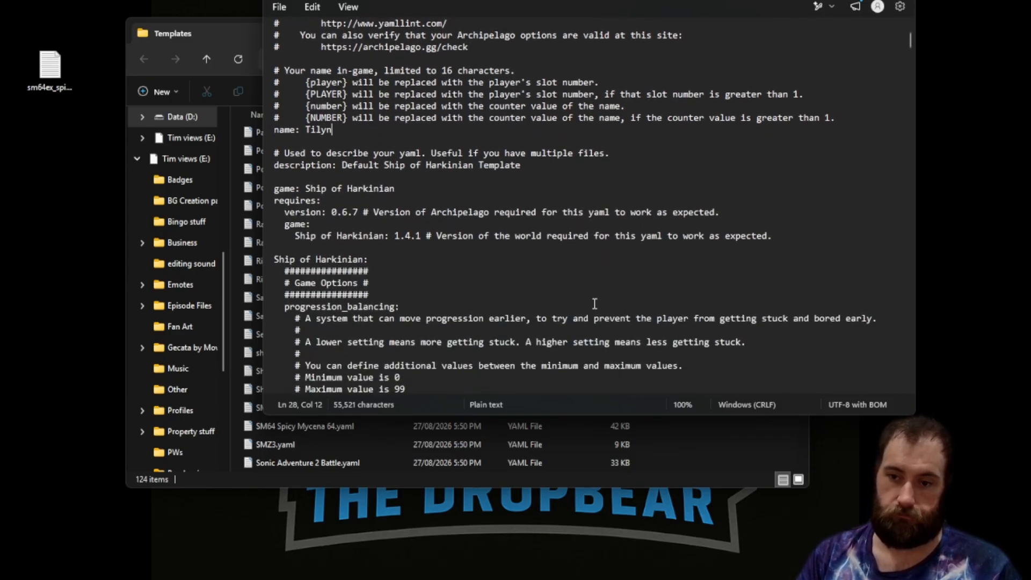
pyautogui.scroll(-1, 595, 304)
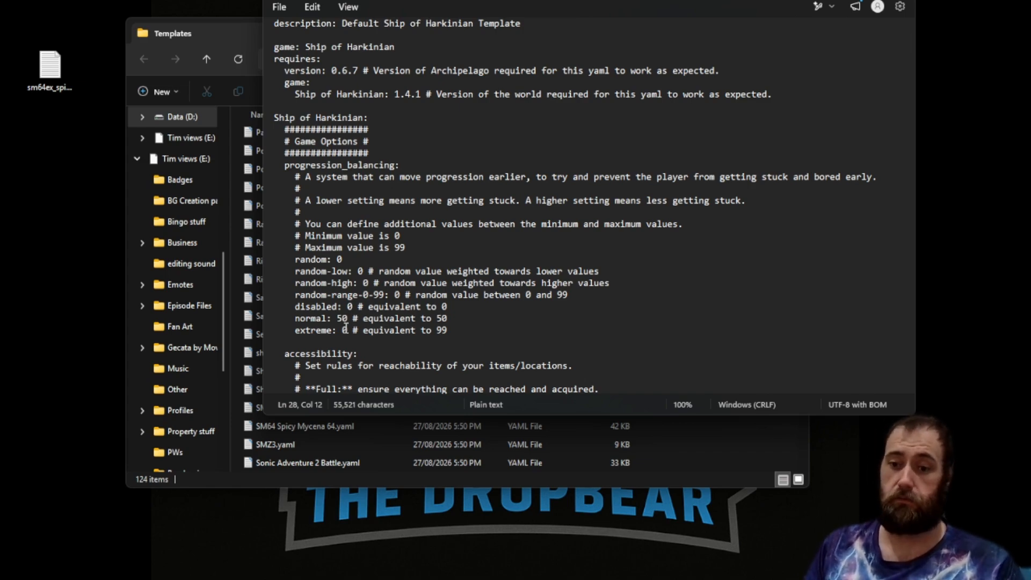
pyautogui.click(342, 318)
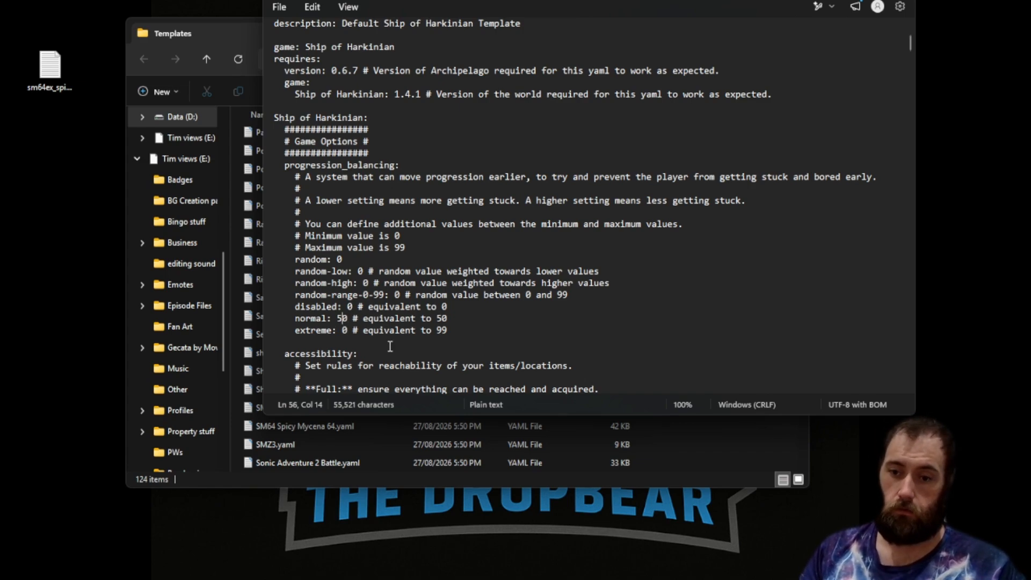
pyautogui.press('BackSpace')
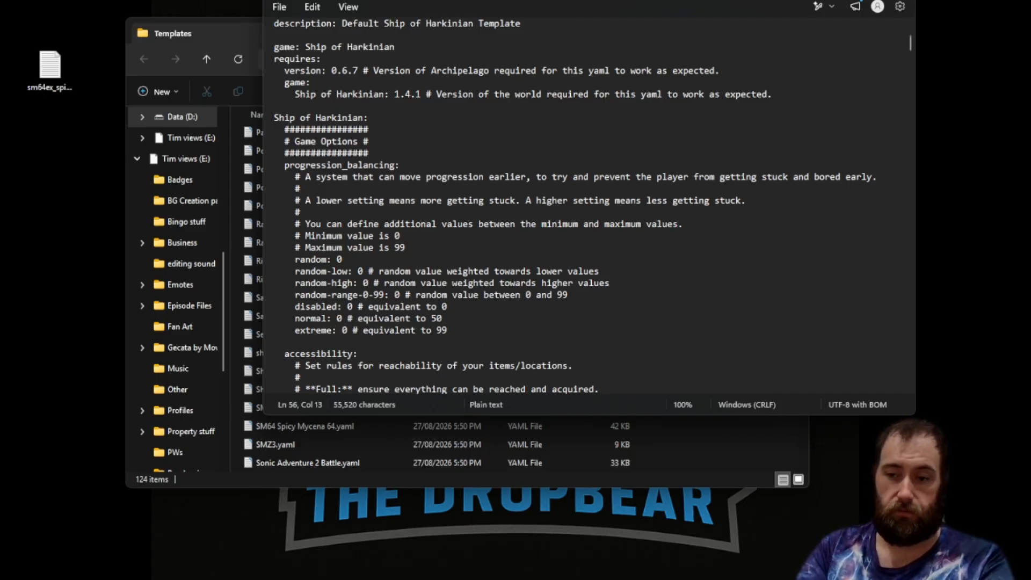
pyautogui.tripleClick(387, 350)
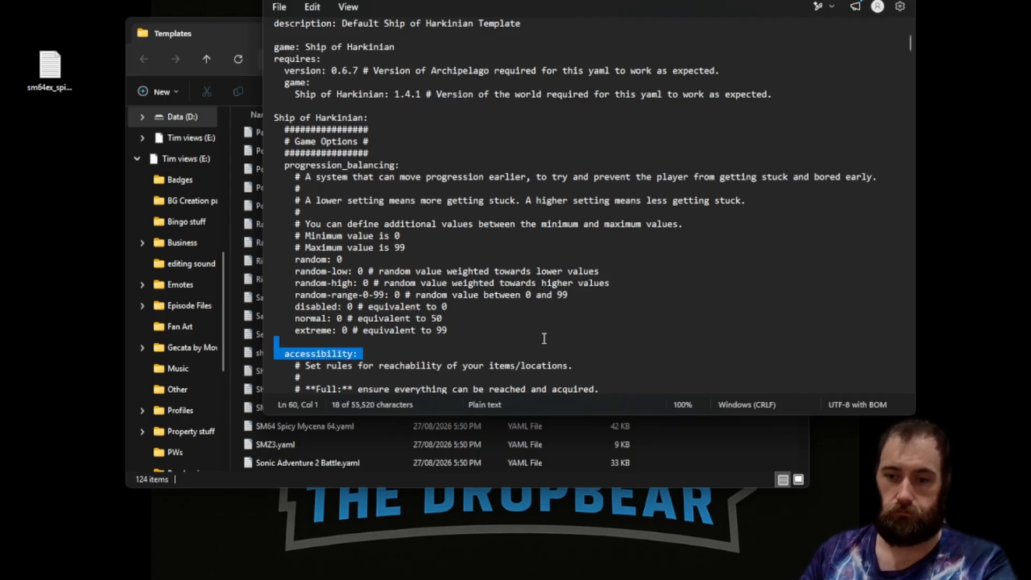
pyautogui.click(345, 330)
pyautogui.press('Left')
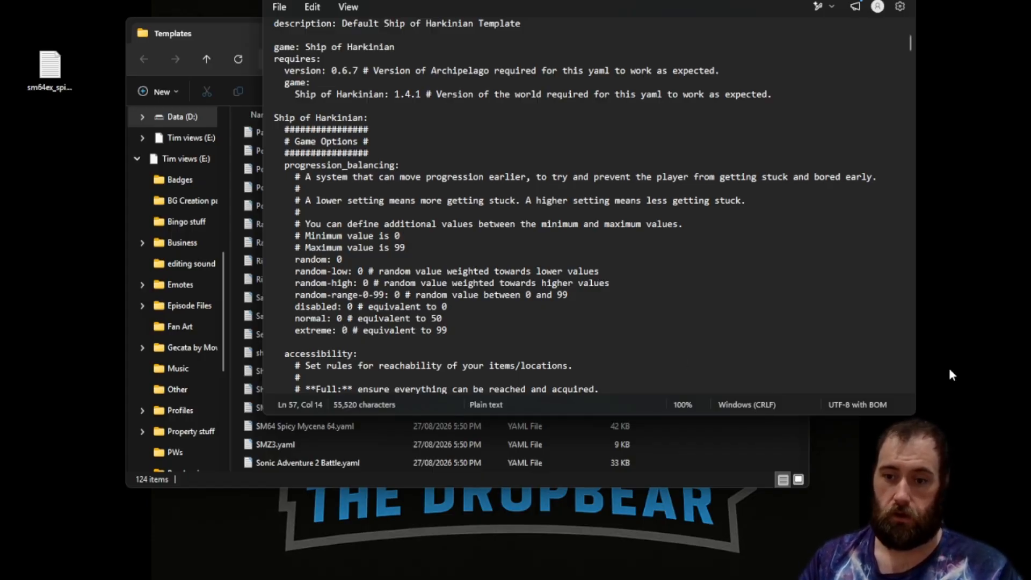
pyautogui.write('5')
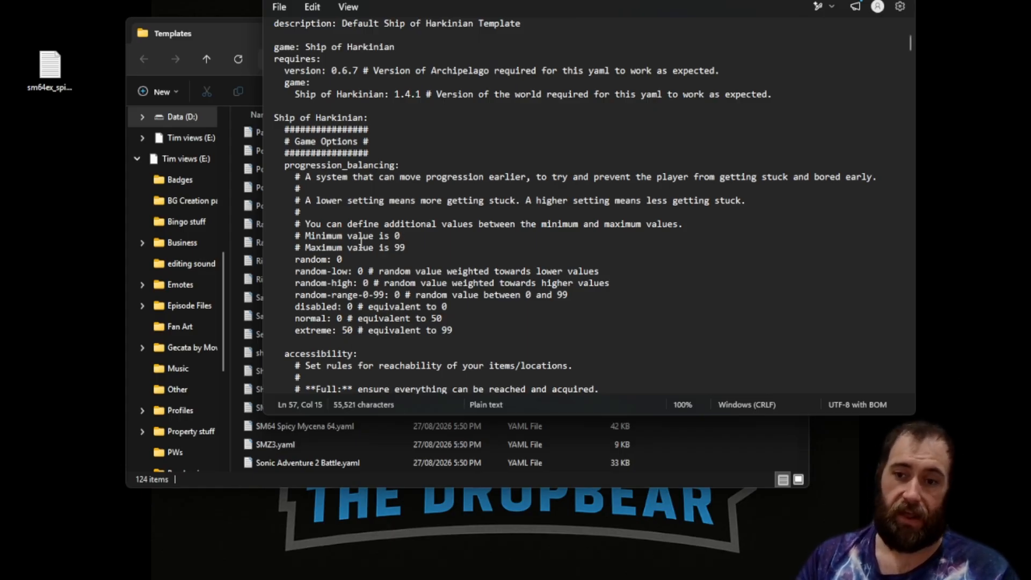
# Restore the progression_balancing normal weight to 50 and the extreme weight to 0.
pyautogui.click(368, 272)
pyautogui.moveTo(339, 262); pyautogui.dragTo(353, 331)
pyautogui.click(394, 295)
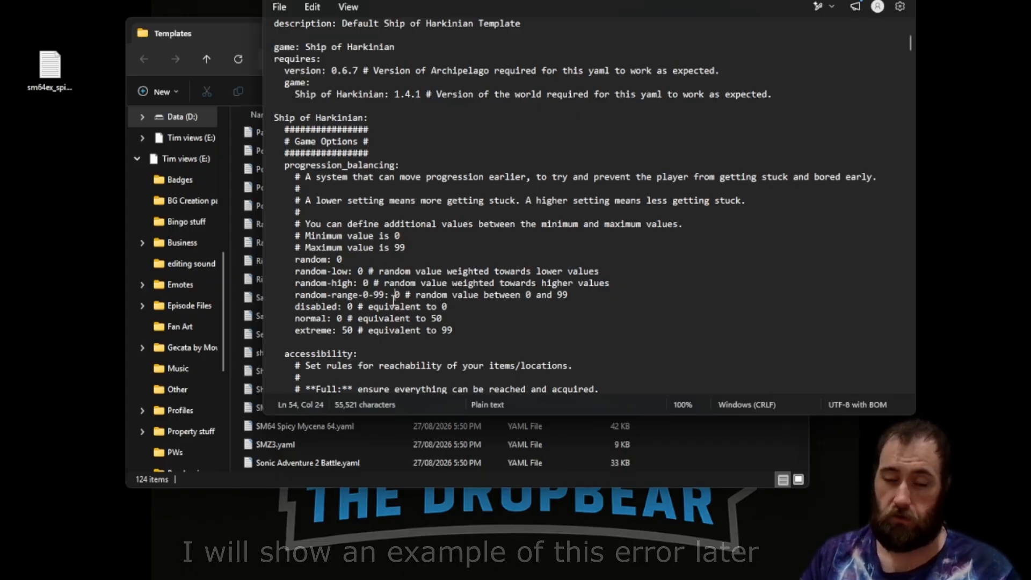
pyautogui.click(332, 331)
pyautogui.press('Right')
pyautogui.press('Right')
pyautogui.press('Right')
pyautogui.press('BackSpace')
pyautogui.press('Up')
pyautogui.press('Left')
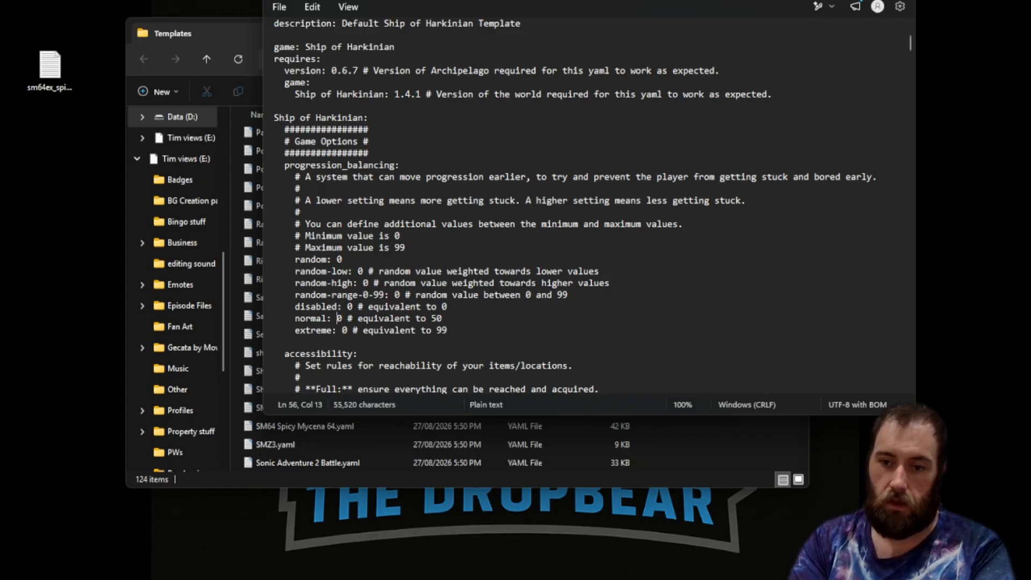
pyautogui.write('5')
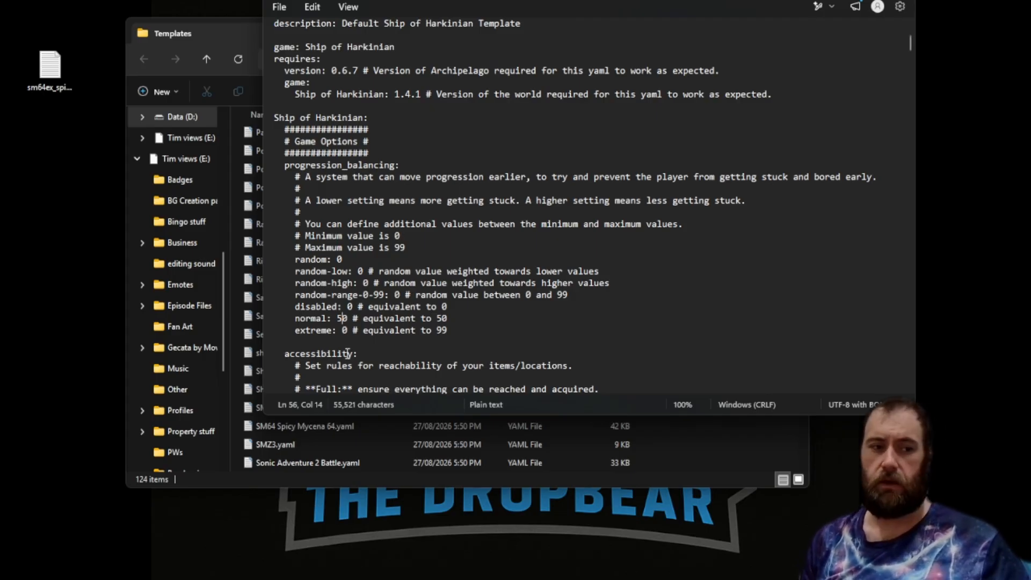
# Set the progression_balancing disabled and extreme weights to 50.
pyautogui.click(347, 307)
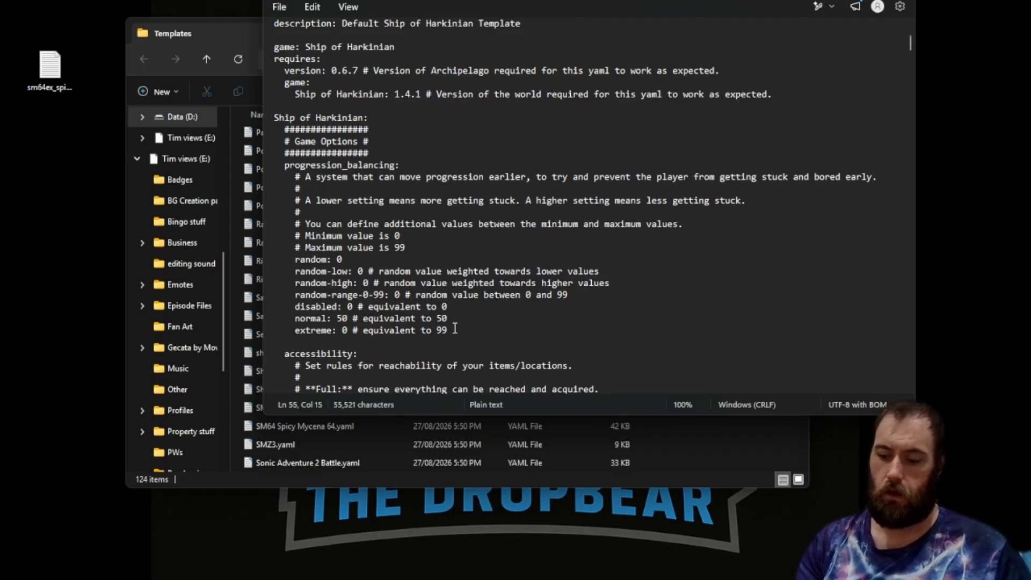
pyautogui.write('5')
pyautogui.click(352, 330)
pyautogui.click(342, 331)
pyautogui.write('5')
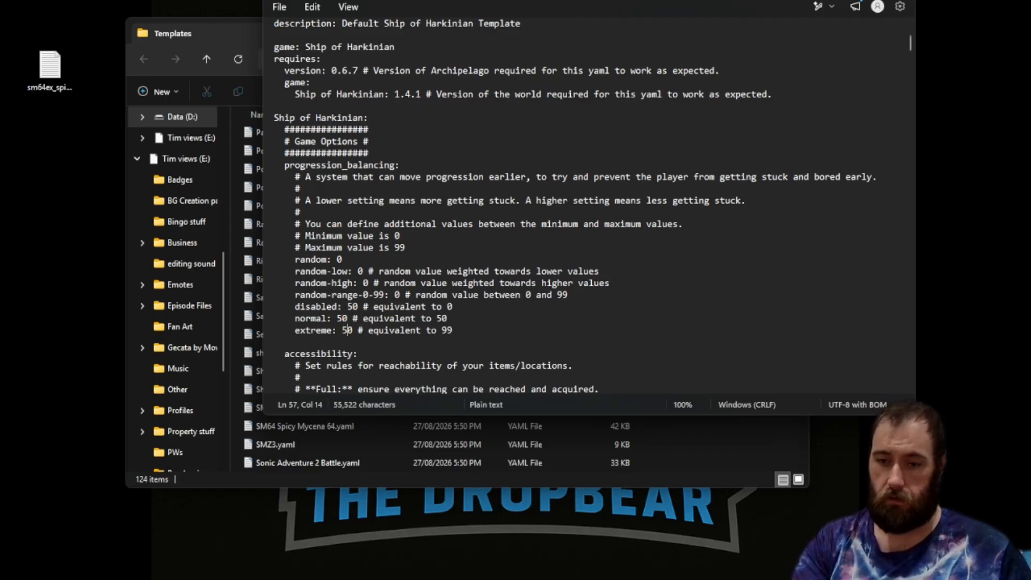
pyautogui.click(579, 307)
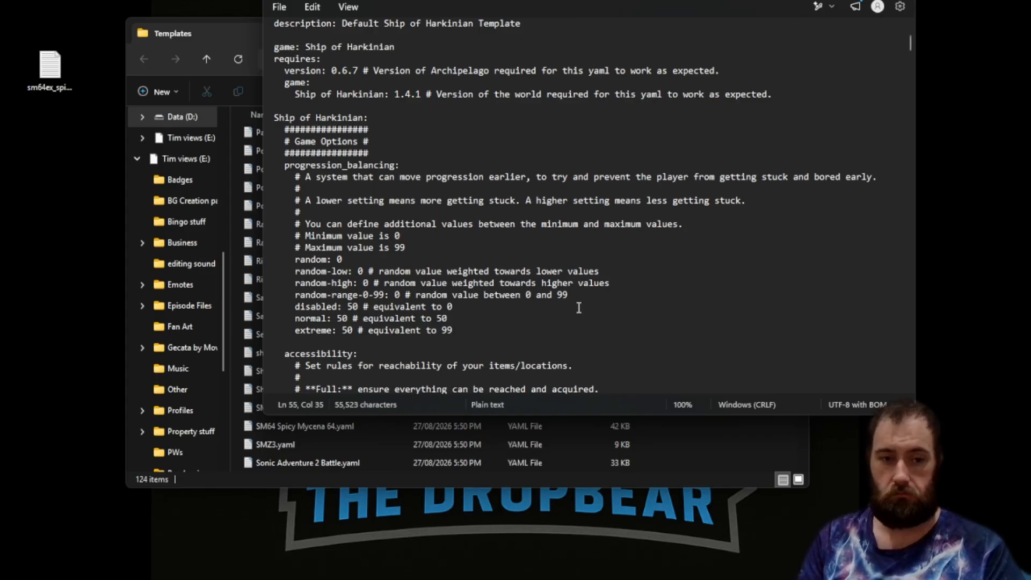
# Set the progression_balancing disabled, normal and extreme weights each to 1.
pyautogui.doubleClick(353, 306)
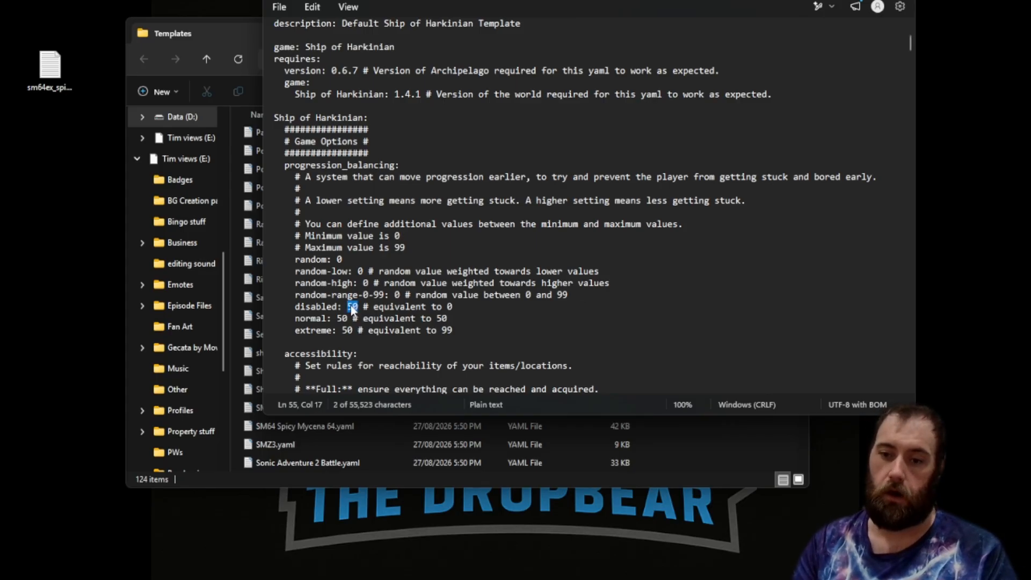
pyautogui.write('1')
pyautogui.press('Down')
pyautogui.press('Left')
pyautogui.press('BackSpace')
pyautogui.press('BackSpace')
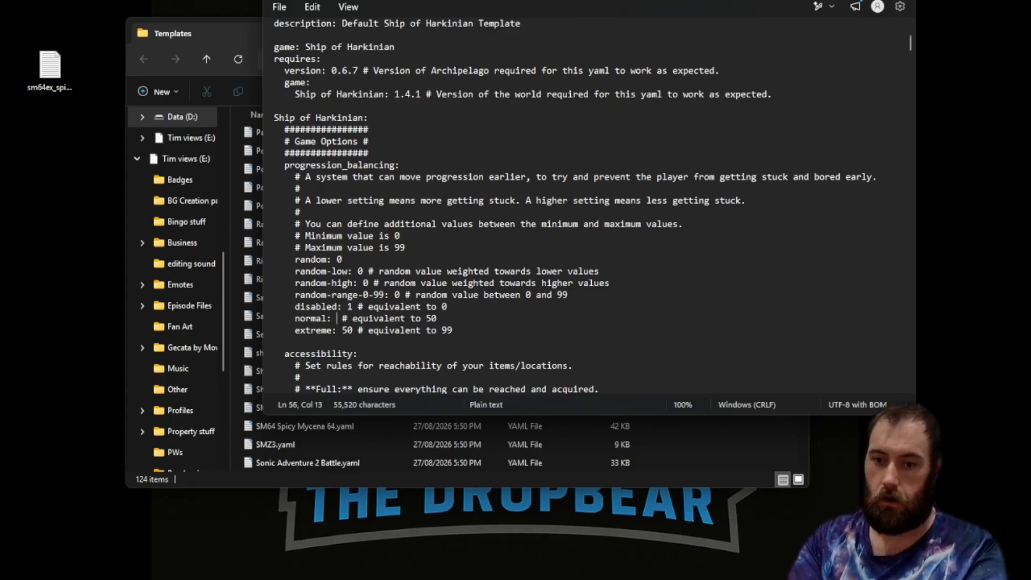
pyautogui.write('1')
pyautogui.press('Down')
pyautogui.press('Delete')
pyautogui.press('Delete')
pyautogui.write('1')
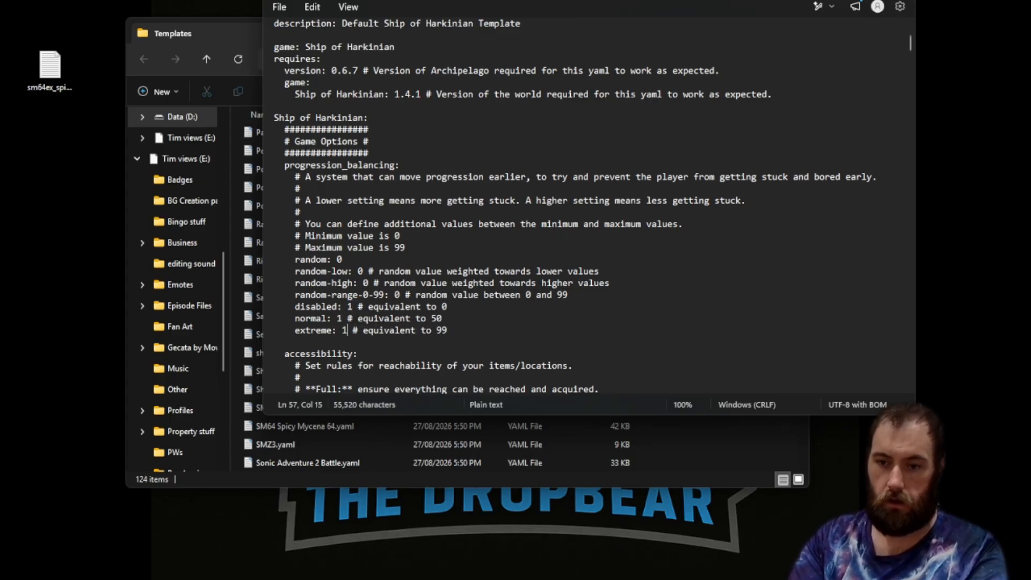
pyautogui.click(566, 332)
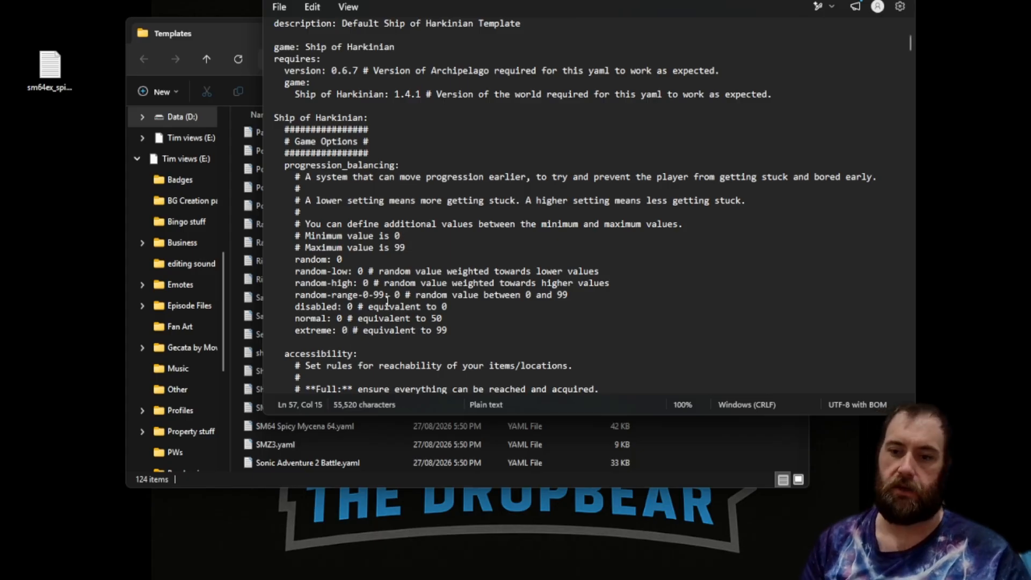
# Set the progression_balancing weights to disabled 10, normal 50 and extreme 20.
pyautogui.click(348, 307)
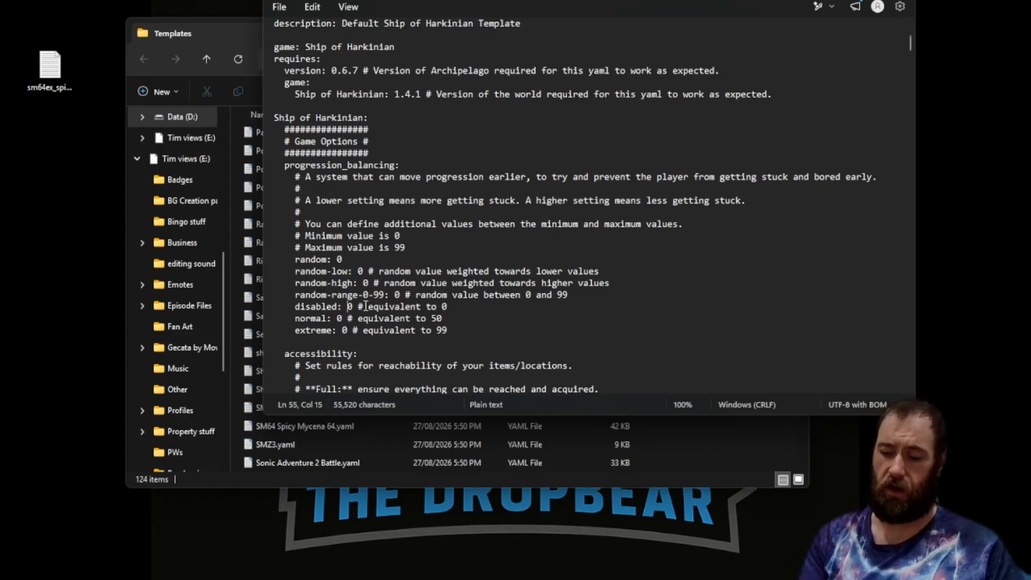
pyautogui.write('1')
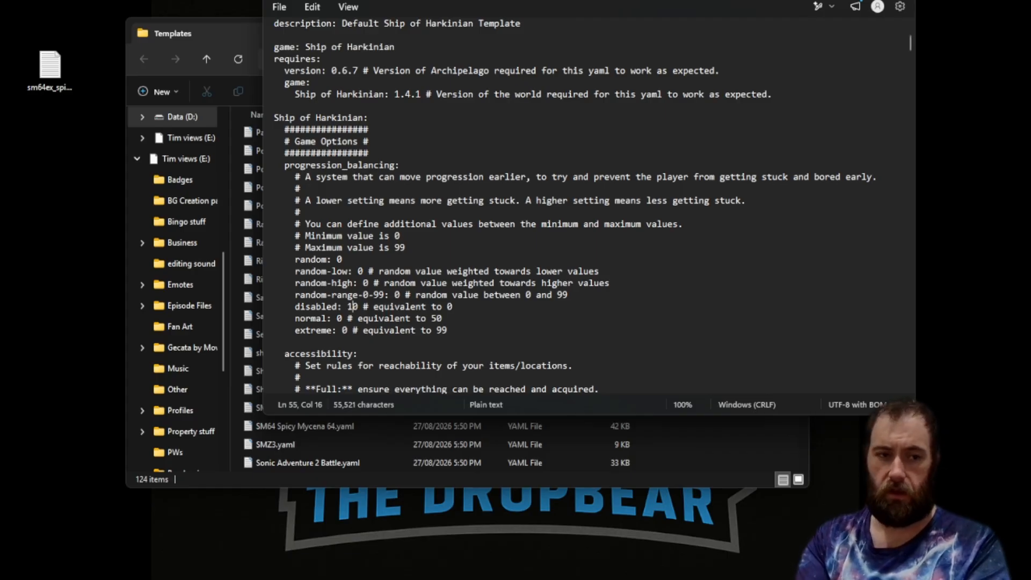
pyautogui.press('Down')
pyautogui.press('Left')
pyautogui.press('Left')
pyautogui.press('Left')
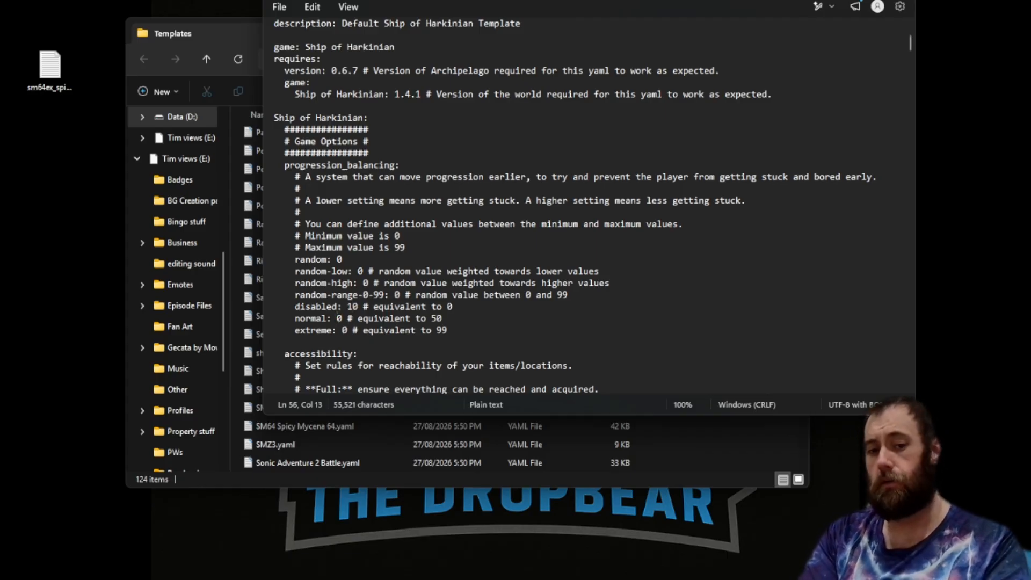
pyautogui.write('5')
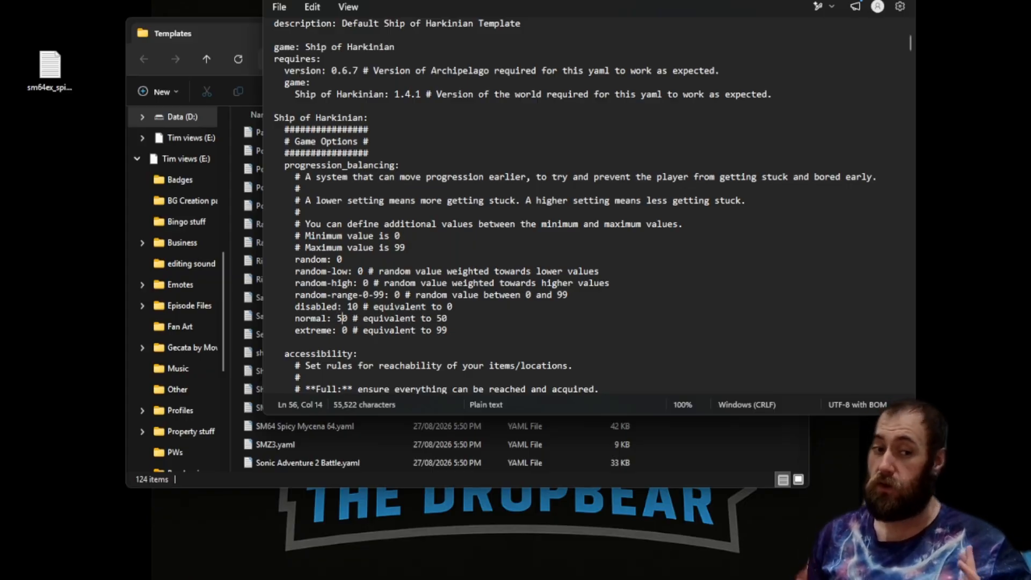
pyautogui.press('Down')
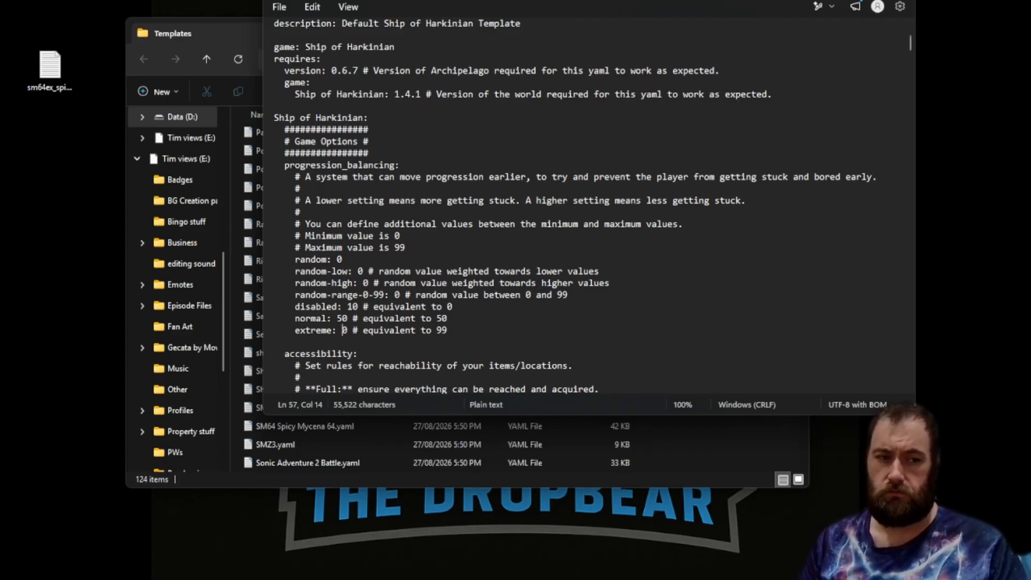
pyautogui.write('2')
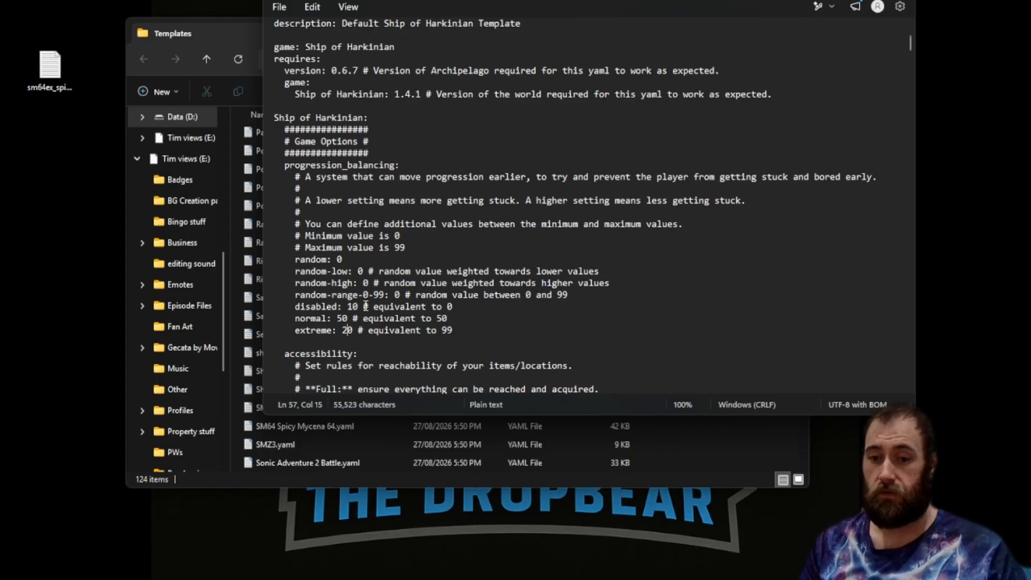
# Reset the progression_balancing disabled and extreme weights to 0.
pyautogui.press('Up')
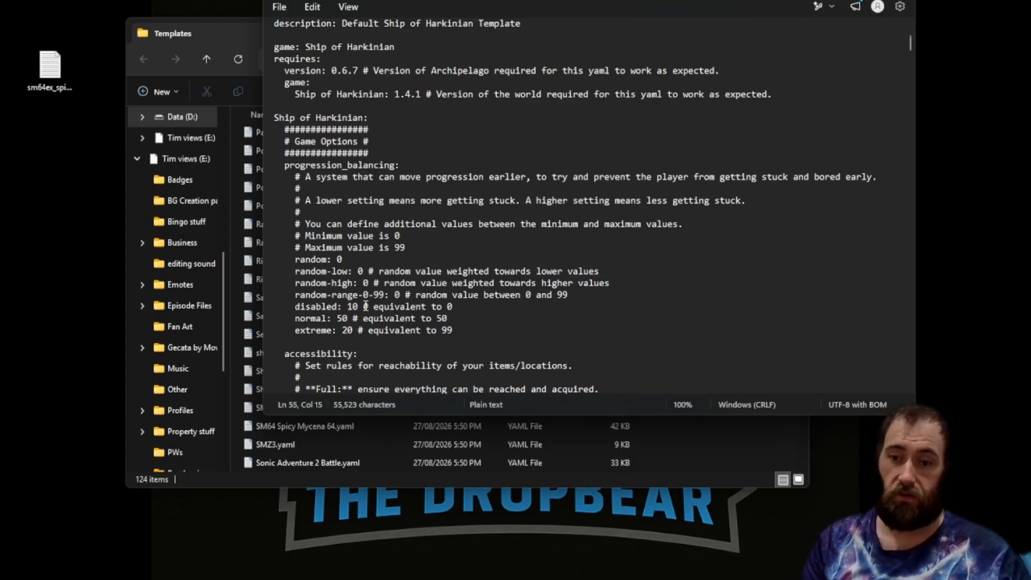
pyautogui.press('Delete')
pyautogui.press('Down')
pyautogui.press('Down')
pyautogui.press('BackSpace')
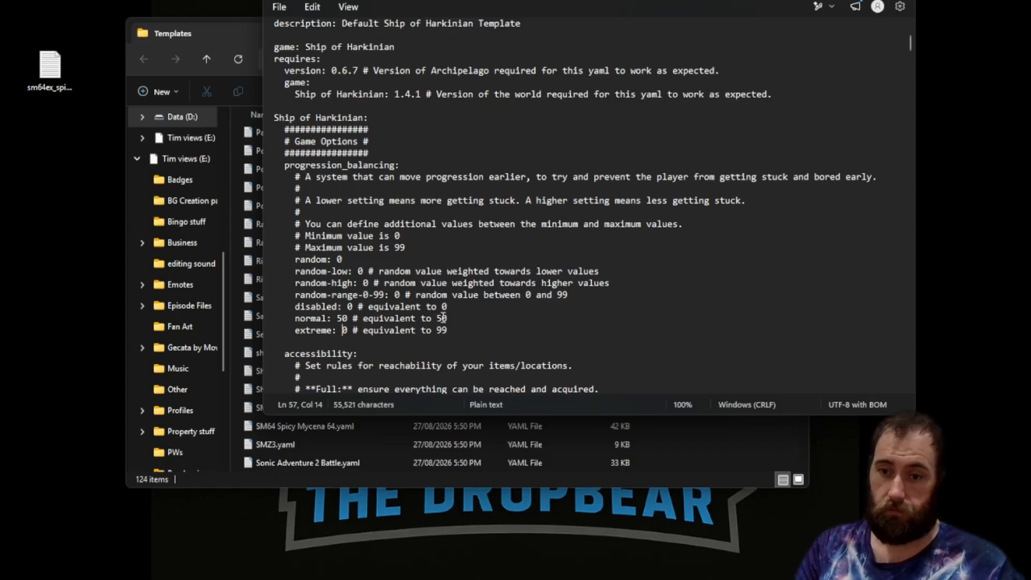
pyautogui.scroll(-1, 443, 318)
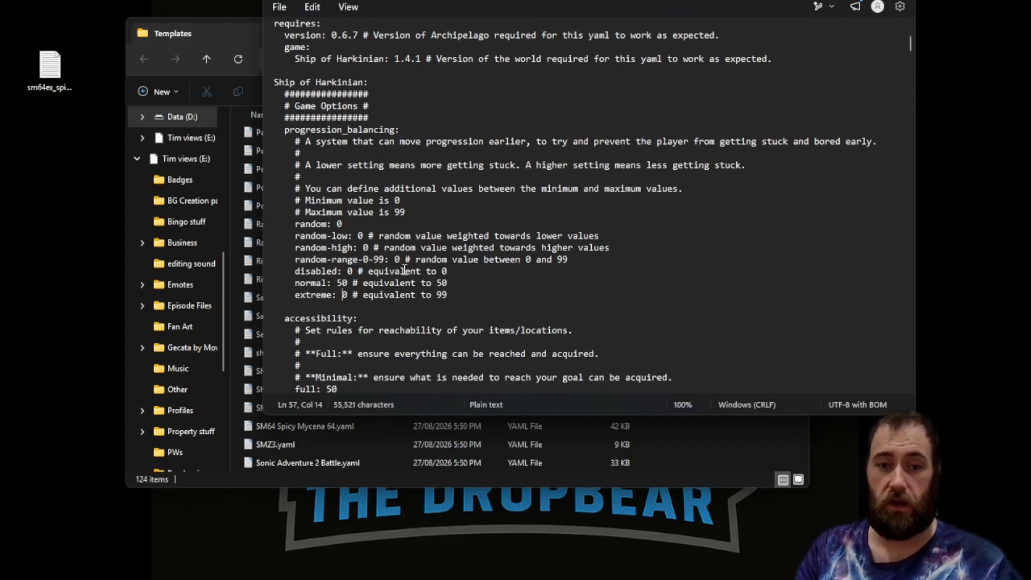
pyautogui.click(369, 260)
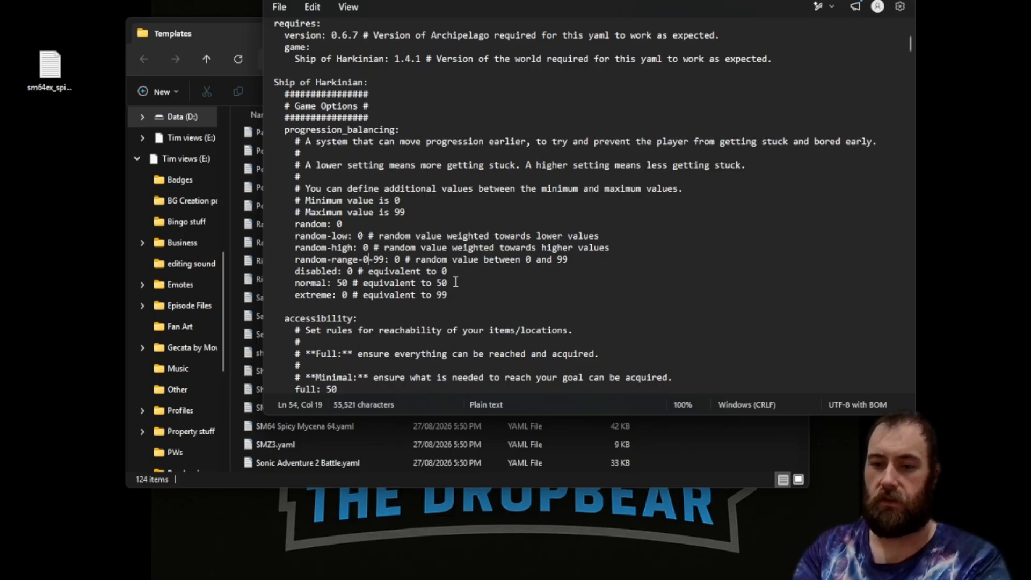
# Turn the progression_balancing random range into random-range-50-60 with weight 50, and set the normal weight to 0.
pyautogui.write('5')
pyautogui.press('Right')
pyautogui.press('Right')
pyautogui.press('Delete')
pyautogui.press('Delete')
pyautogui.write('60: ')
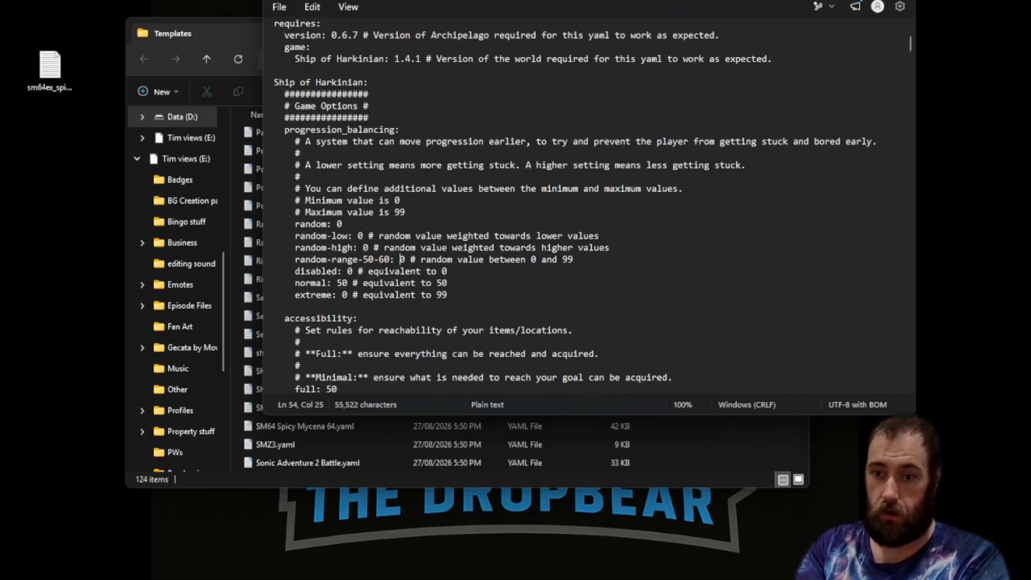
pyautogui.write('5')
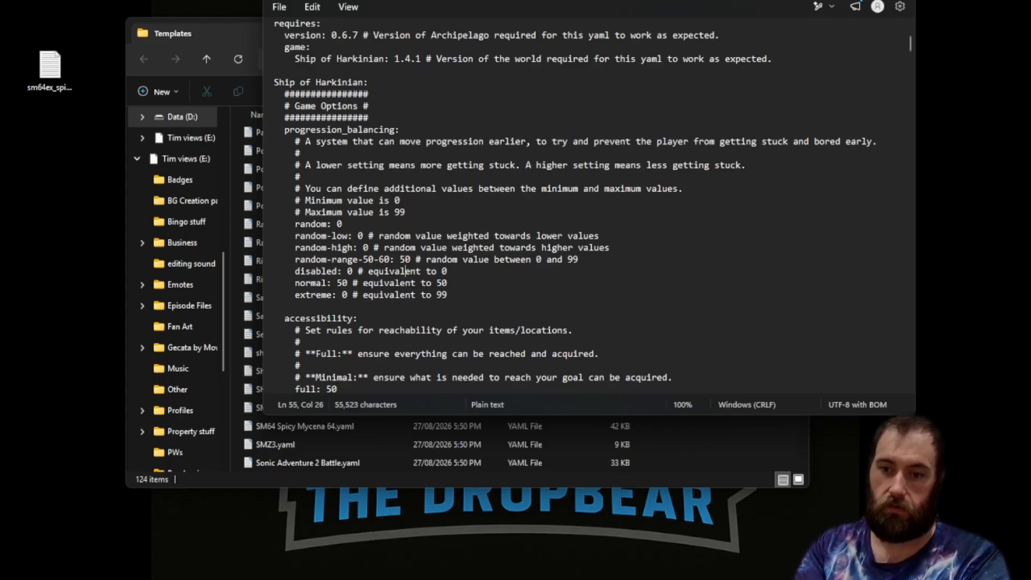
pyautogui.click(337, 283)
pyautogui.press('Delete')
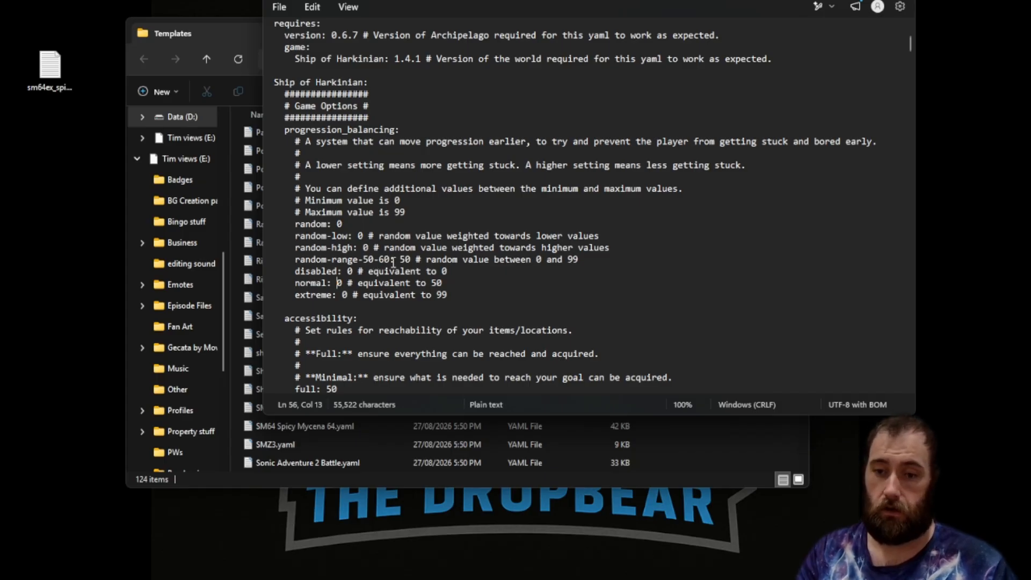
# Review the accessibility and closed_forest options and their weights.
pyautogui.scroll(-2, 393, 266)
pyautogui.scroll(-2, 393, 266)
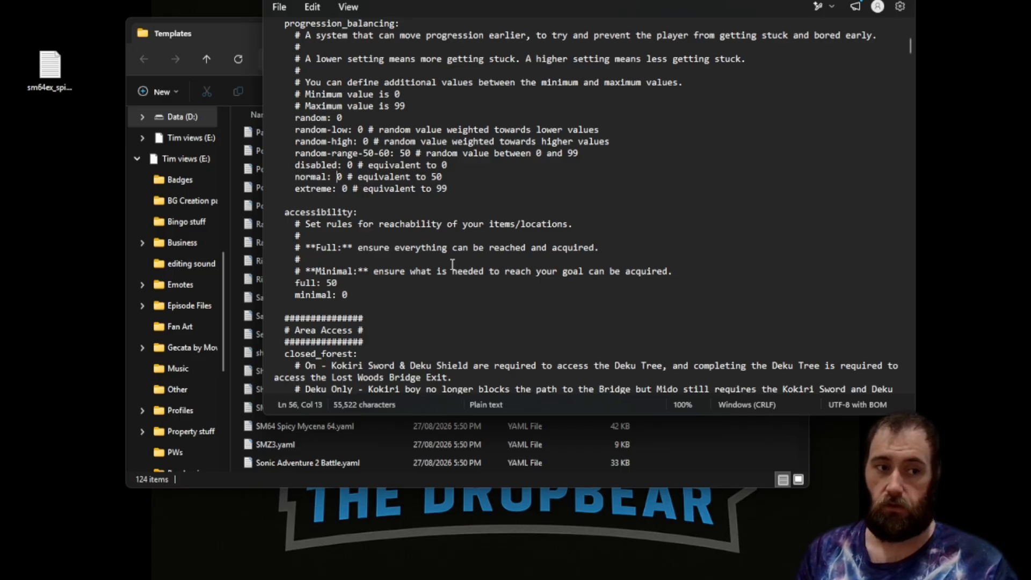
pyautogui.scroll(1, 469, 250)
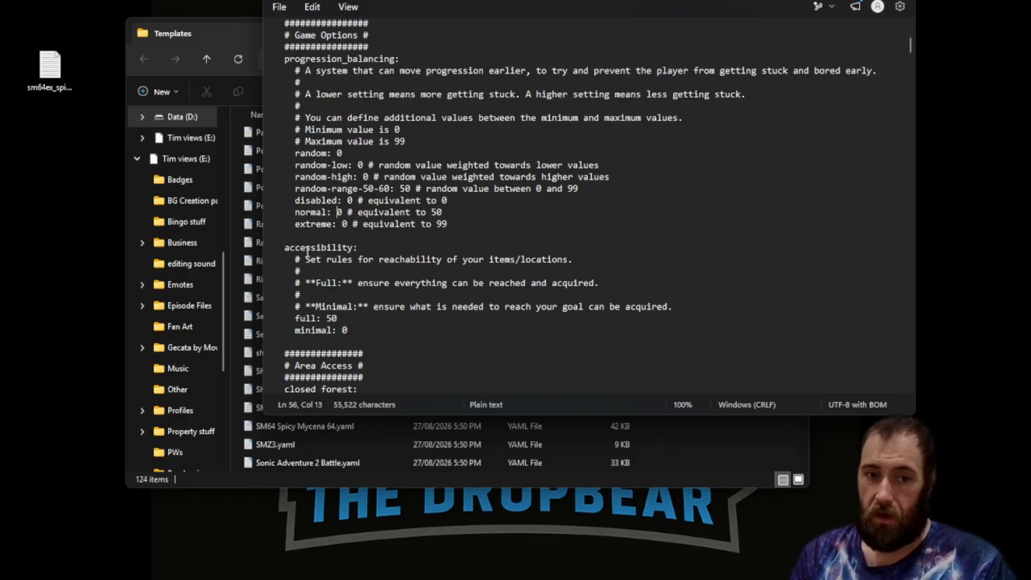
pyautogui.moveTo(306, 258); pyautogui.dragTo(679, 309)
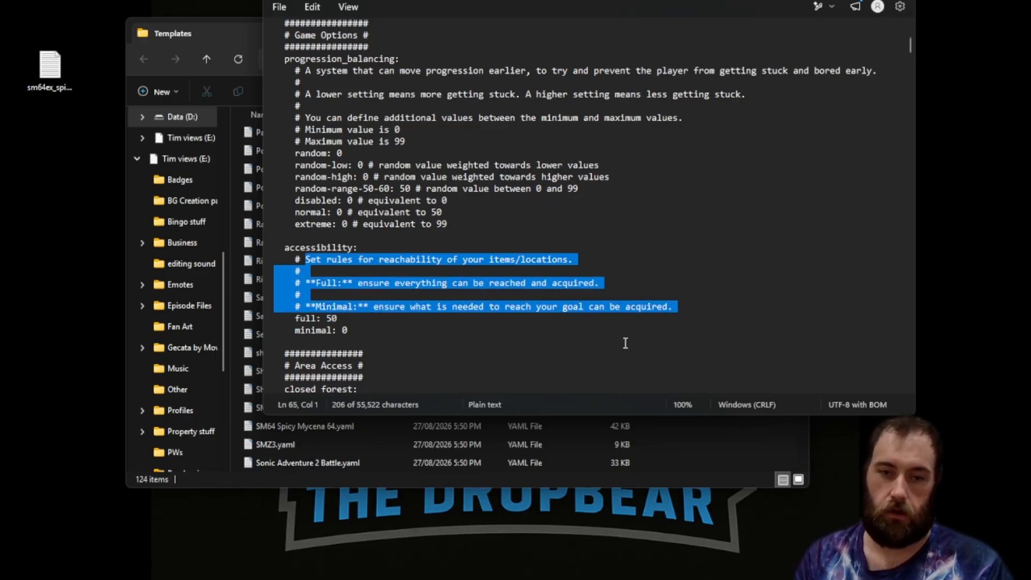
pyautogui.press('Left')
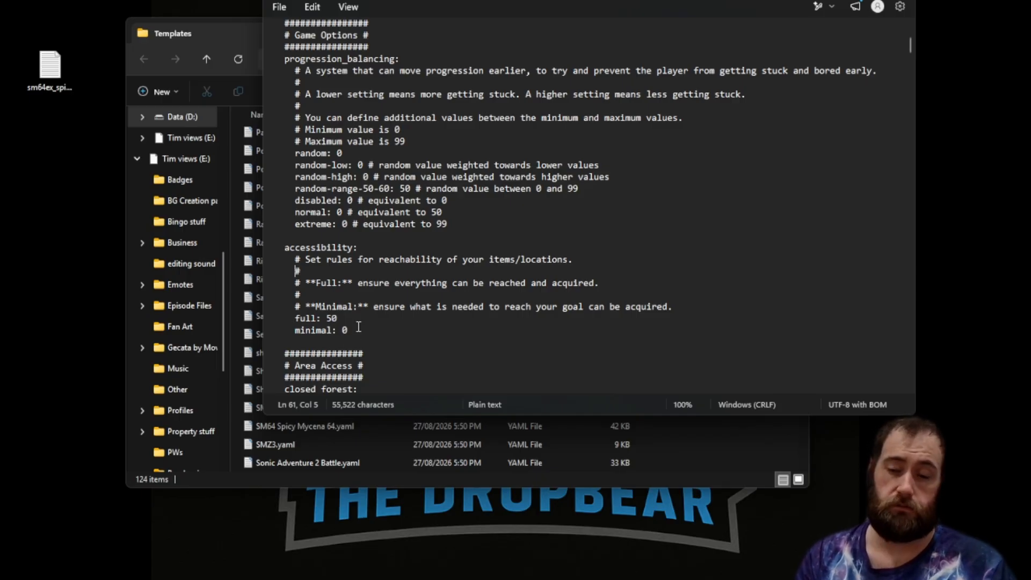
pyautogui.scroll(-4, 376, 268)
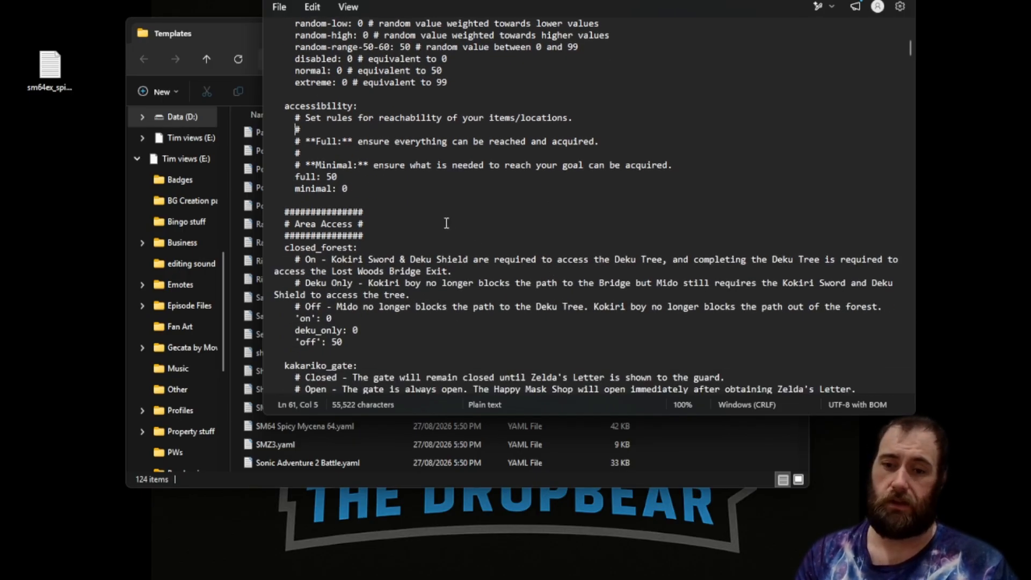
pyautogui.scroll(-1, 663, 213)
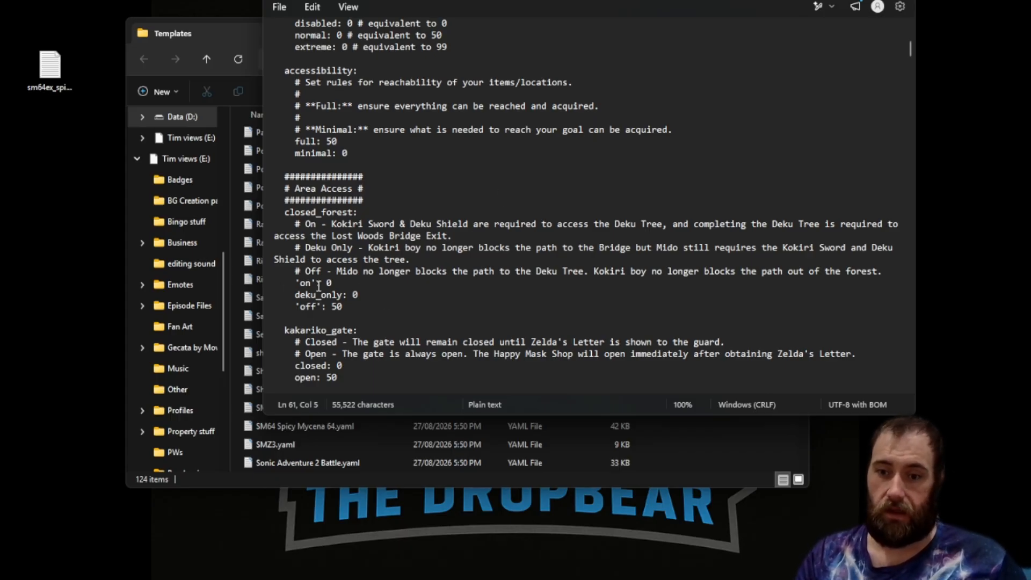
pyautogui.moveTo(296, 283); pyautogui.dragTo(305, 283)
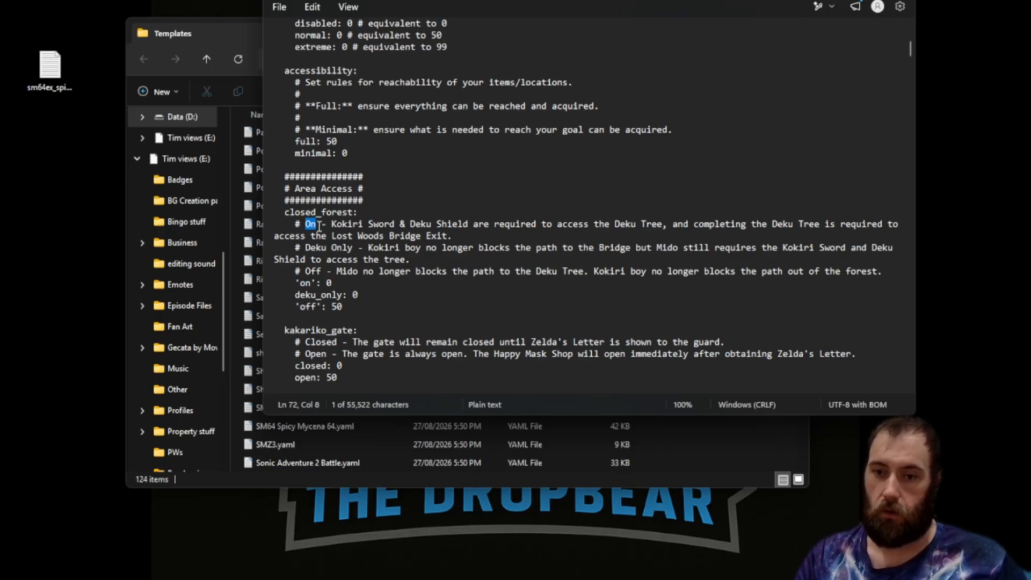
pyautogui.moveTo(295, 295); pyautogui.dragTo(329, 295)
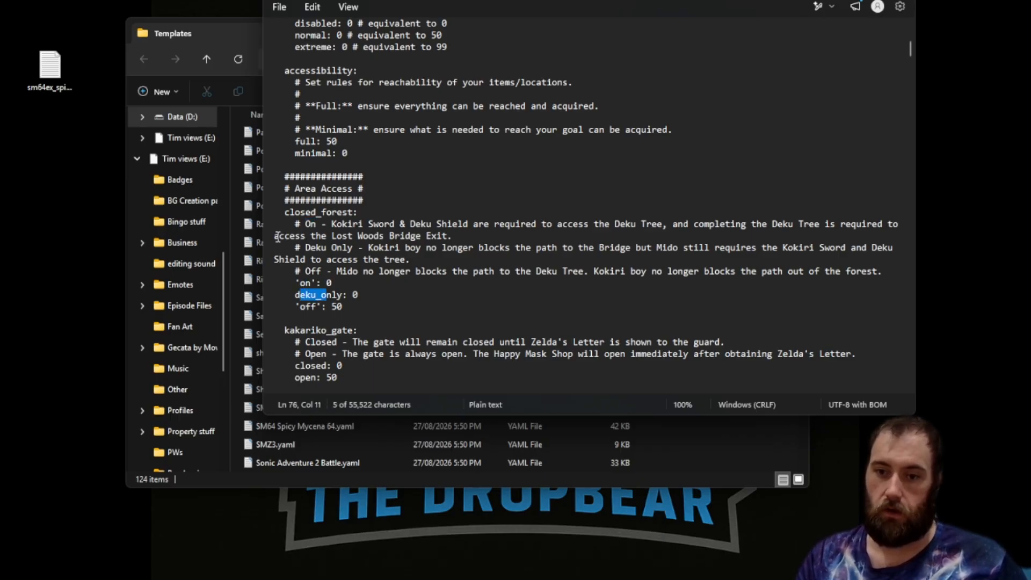
pyautogui.moveTo(294, 248); pyautogui.dragTo(337, 248)
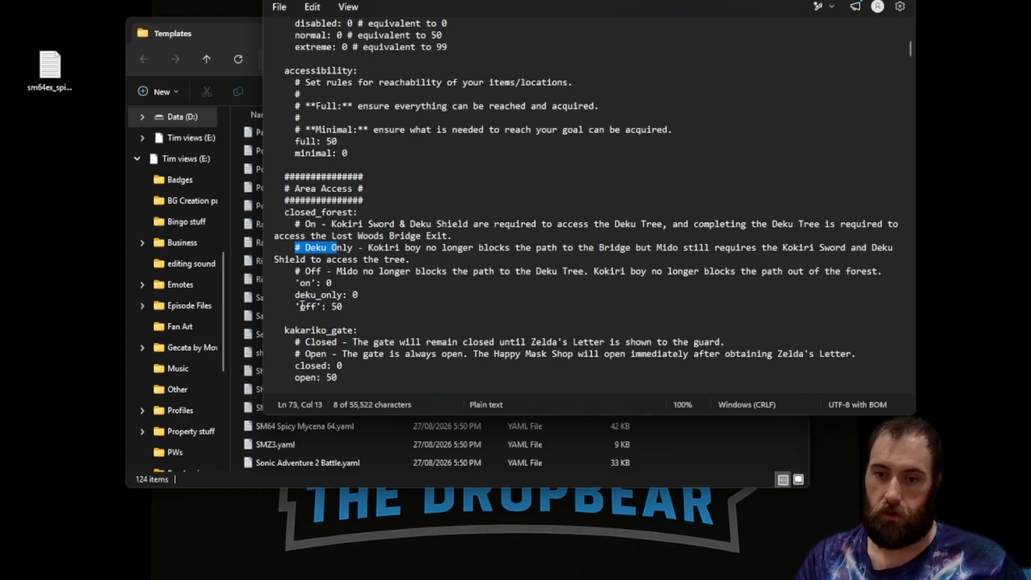
pyautogui.moveTo(297, 306); pyautogui.dragTo(324, 306)
pyautogui.moveTo(294, 271); pyautogui.dragTo(317, 271)
pyautogui.click(359, 318)
pyautogui.click(338, 309)
pyautogui.click(328, 284)
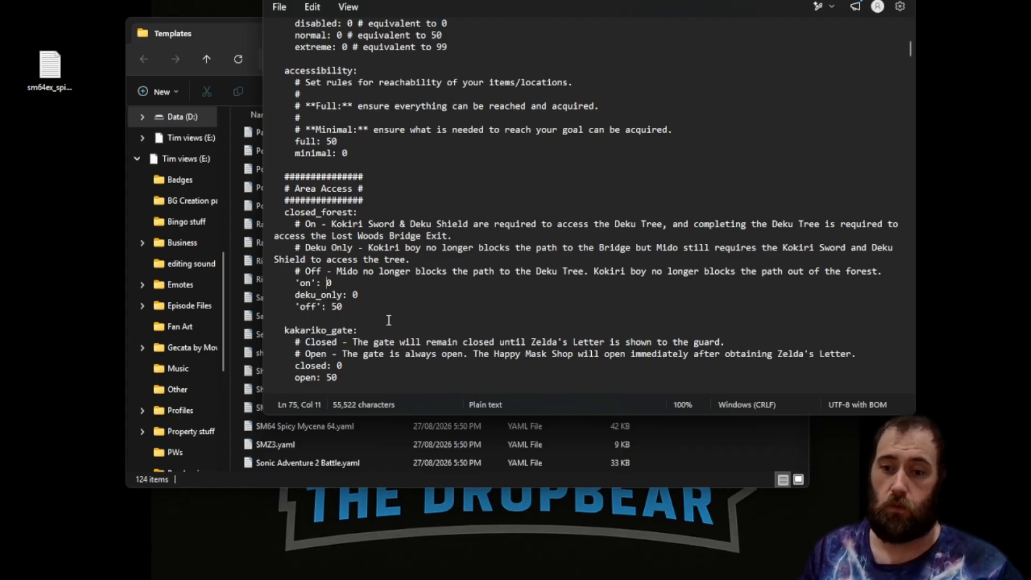
# Scroll through the area access settings and read the tricks_in_logic trick names list.
pyautogui.scroll(-5, 555, 222)
pyautogui.scroll(-20, 555, 222)
pyautogui.scroll(4, 549, 237)
pyautogui.scroll(10, 549, 237)
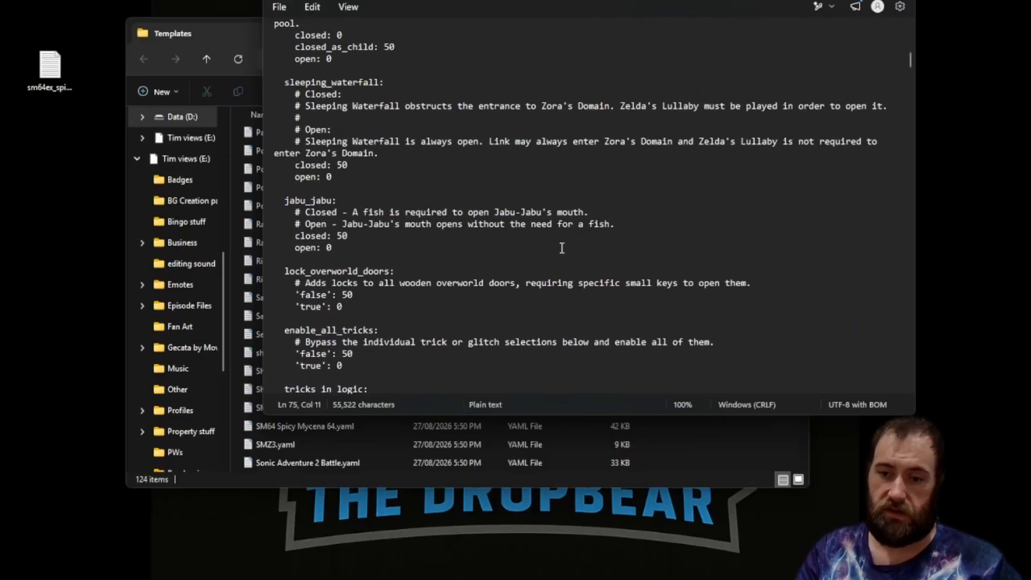
pyautogui.scroll(-2, 559, 250)
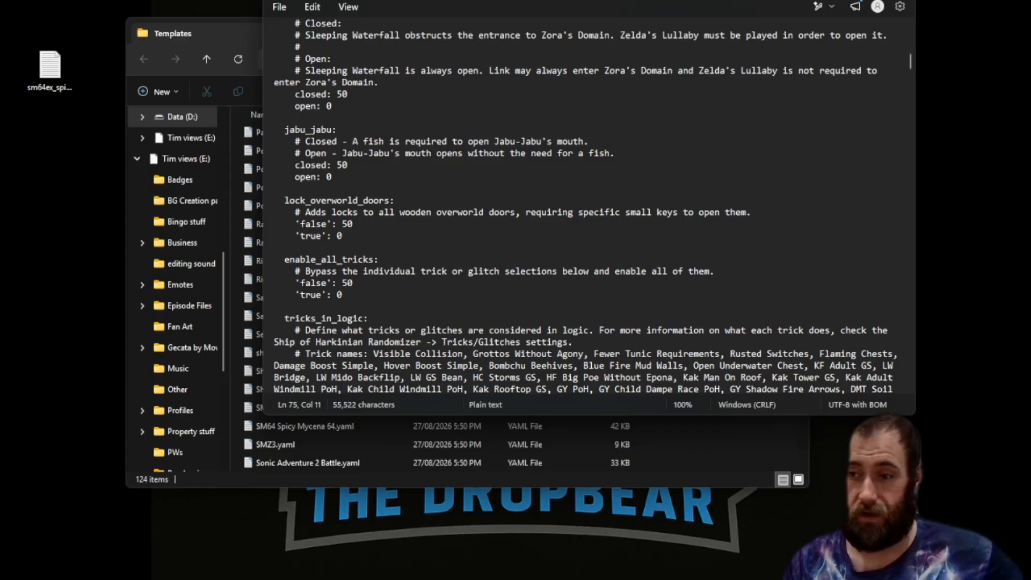
pyautogui.scroll(-2, 730, 277)
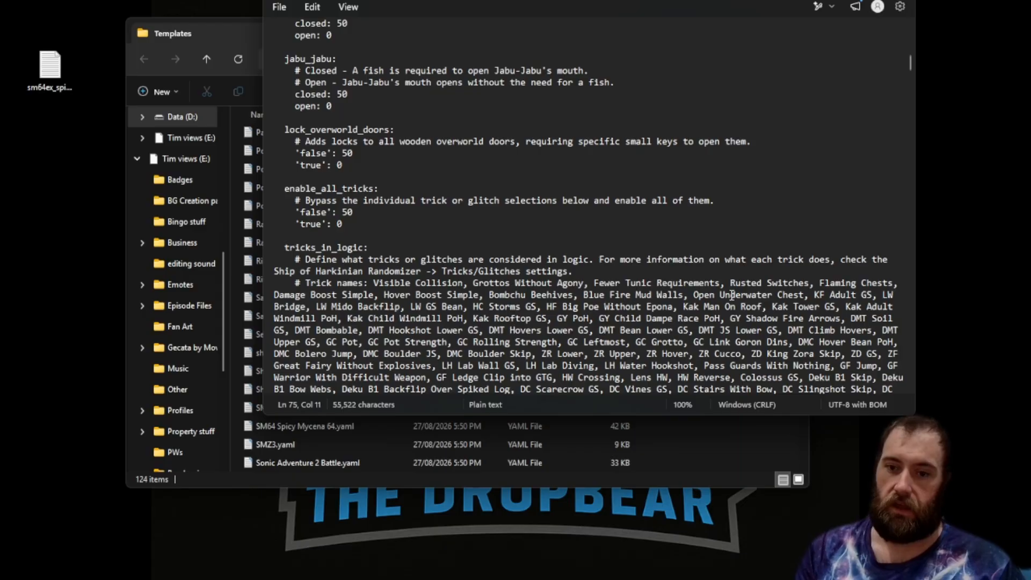
pyautogui.scroll(-3, 567, 306)
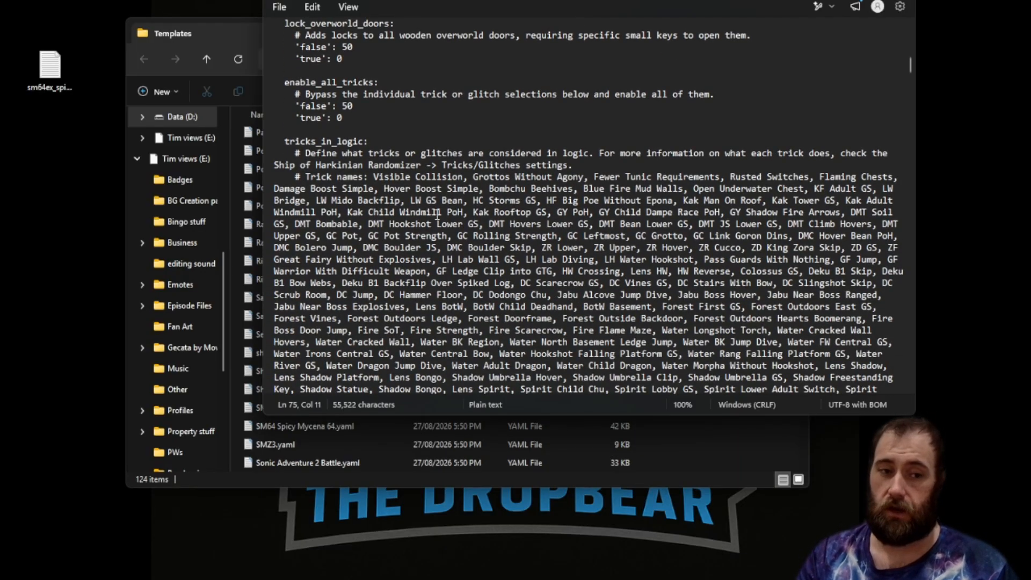
pyautogui.scroll(-2, 437, 214)
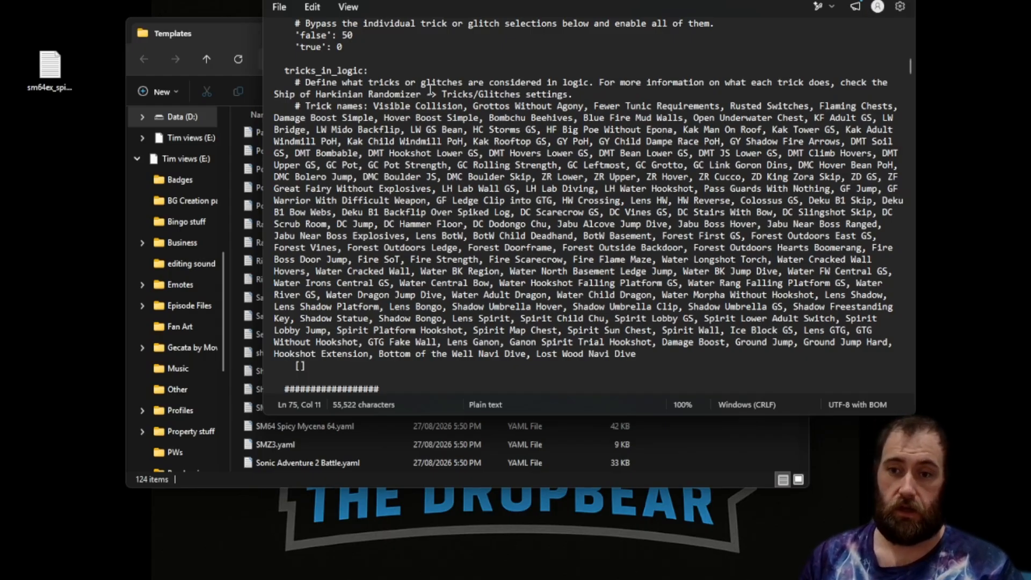
pyautogui.moveTo(489, 118); pyautogui.dragTo(569, 119)
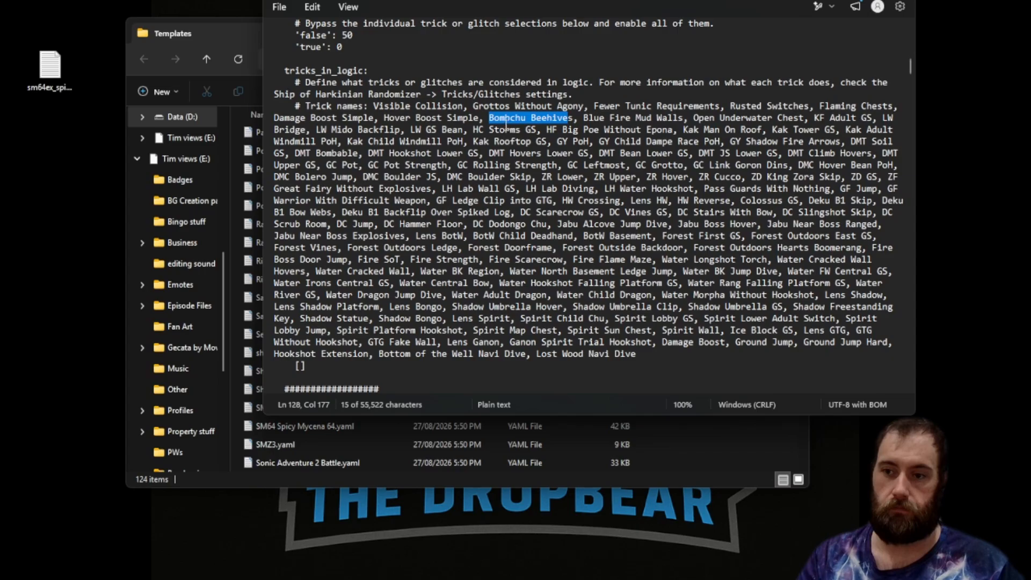
pyautogui.press('Left')
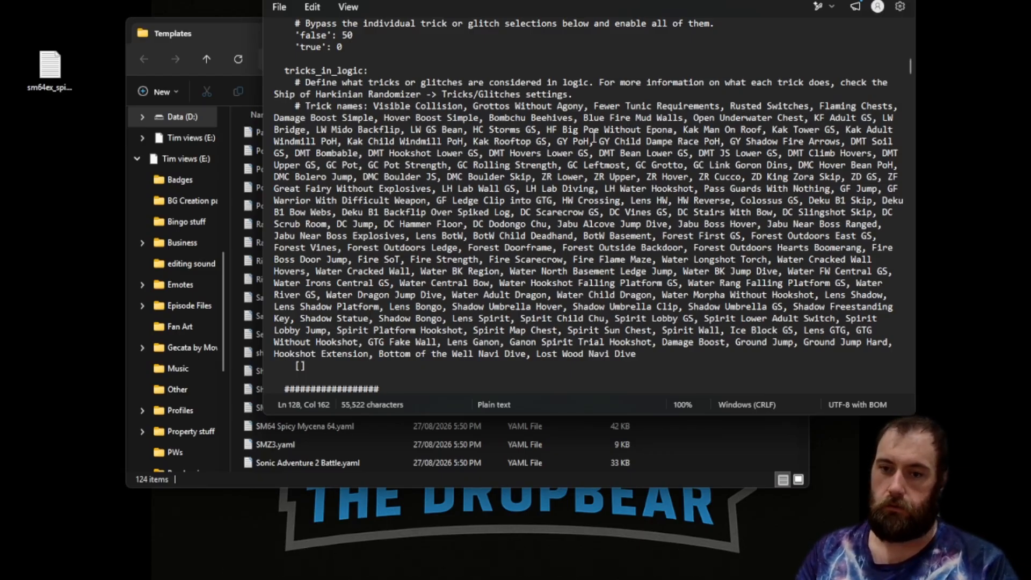
# Copy Bottom of the Well Navi Dive and Lost Wood Navi Dive into the tricks_in_logic list.
pyautogui.click(379, 354)
pyautogui.hotkey('shift', 'Down')
pyautogui.hotkey('shift', 'Down')
pyautogui.moveTo(493, 360); pyautogui.dragTo(638, 354)
pyautogui.hotkey('ctrl', 'c')
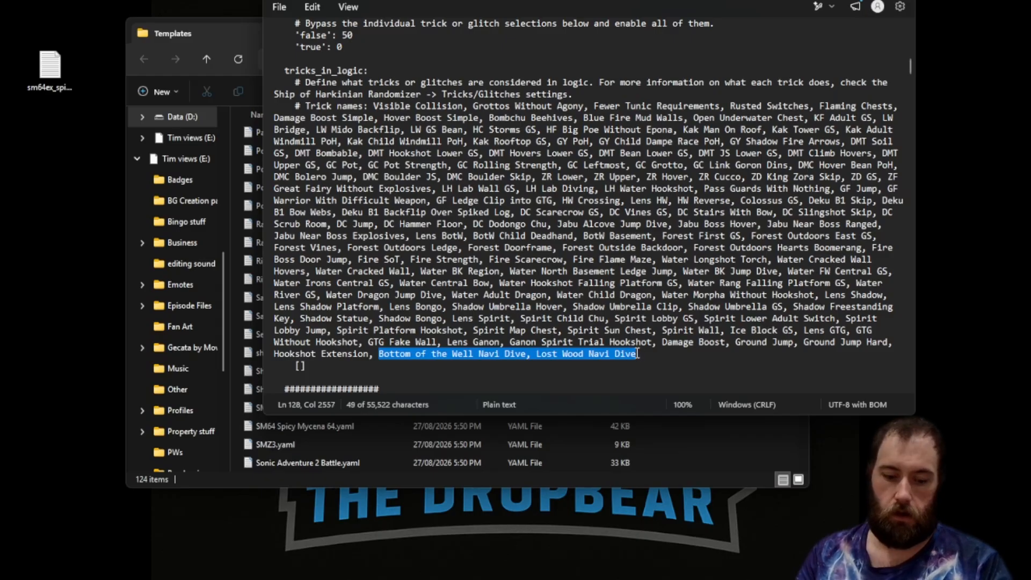
pyautogui.click(300, 365)
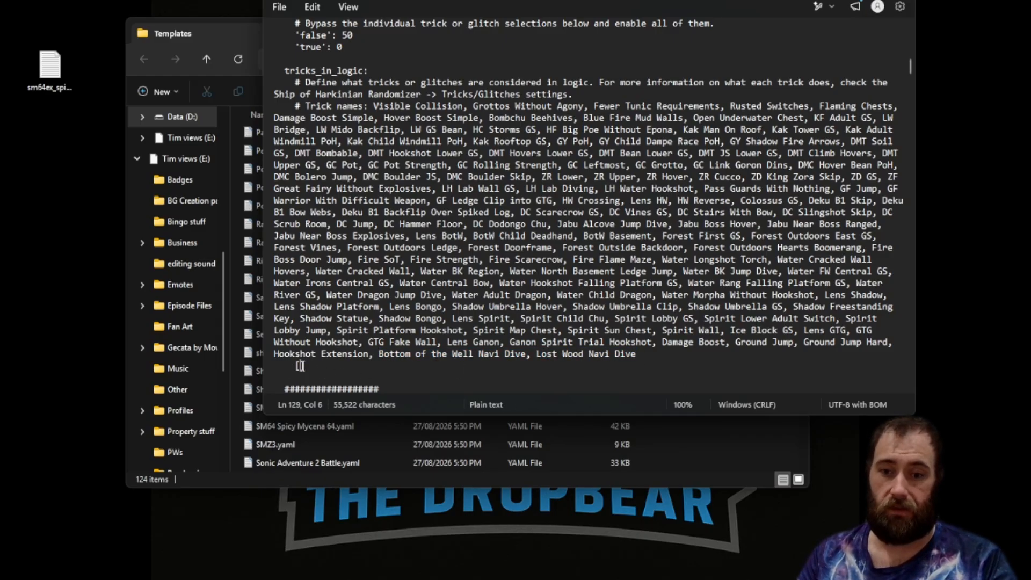
pyautogui.hotkey('ctrl', 'v')
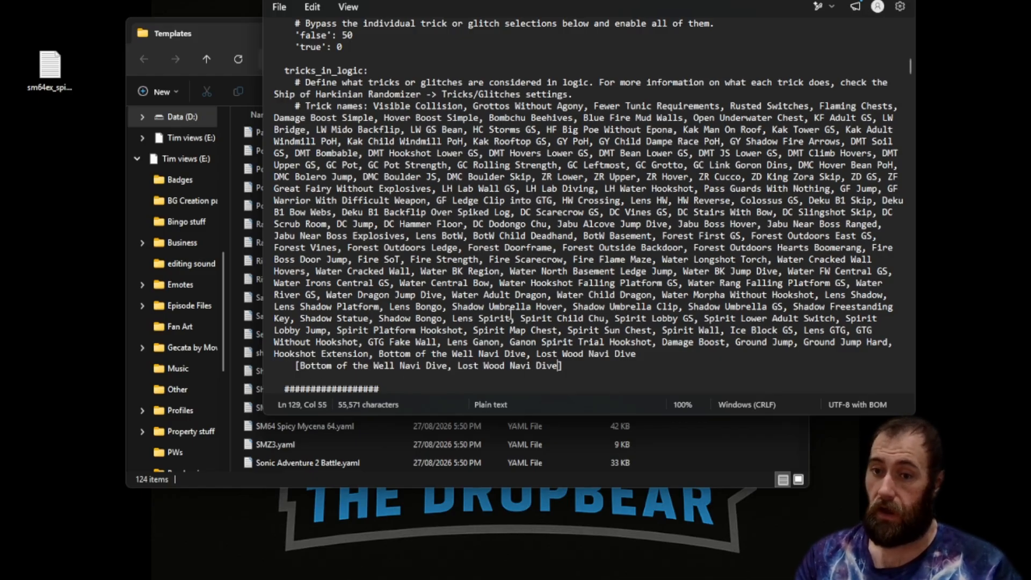
# Copy Kak Rooftop GS into the front of the tricks_in_logic list.
pyautogui.moveTo(473, 153); pyautogui.dragTo(548, 154)
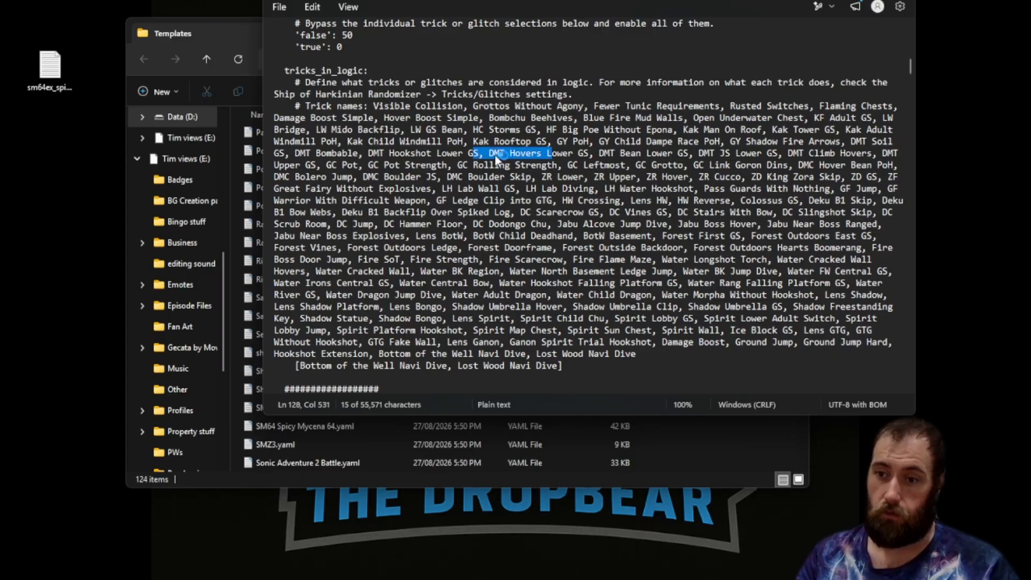
pyautogui.moveTo(472, 142); pyautogui.dragTo(548, 142)
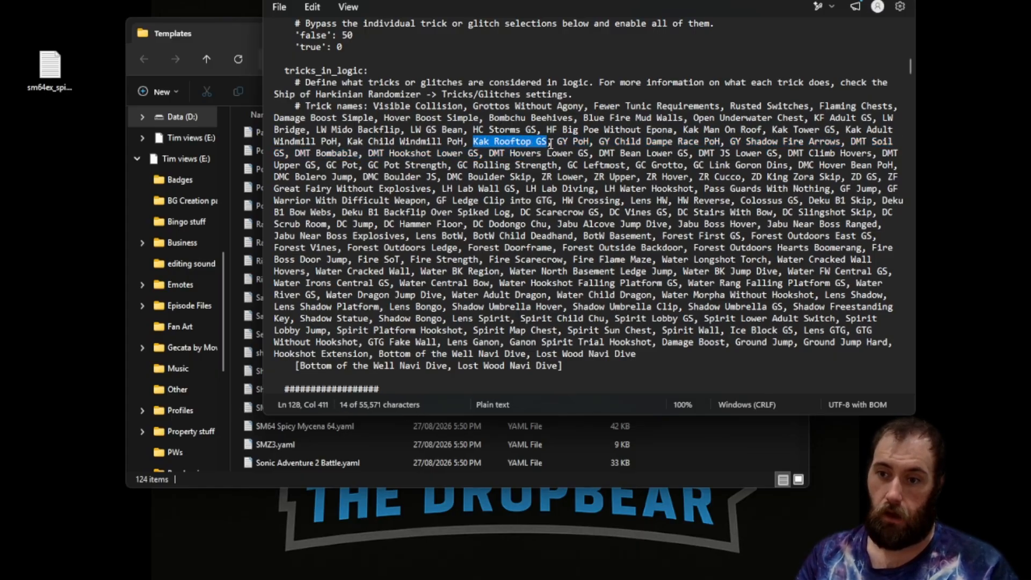
pyautogui.hotkey('shift', 'Right')
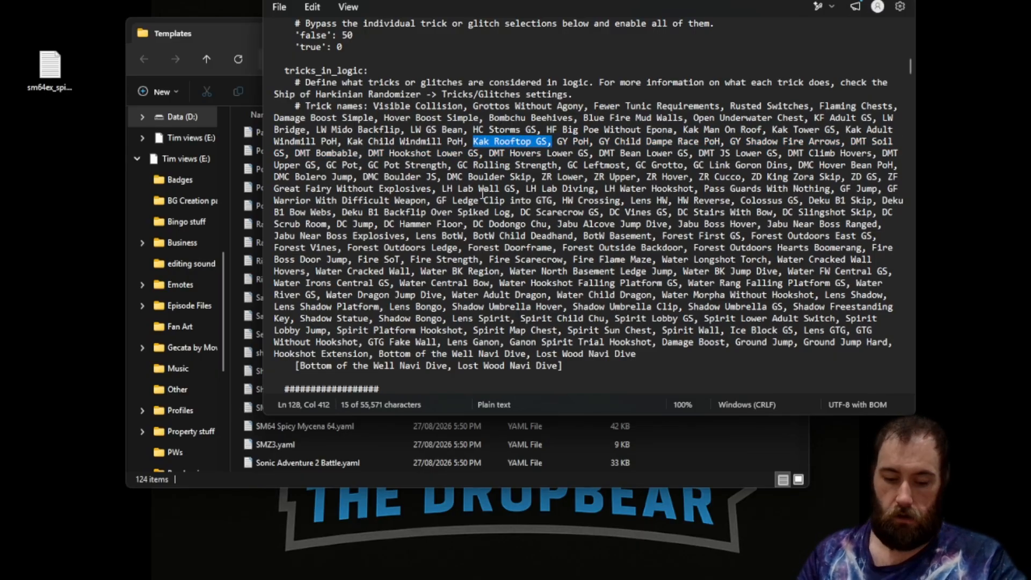
pyautogui.hotkey('ctrl', 'c')
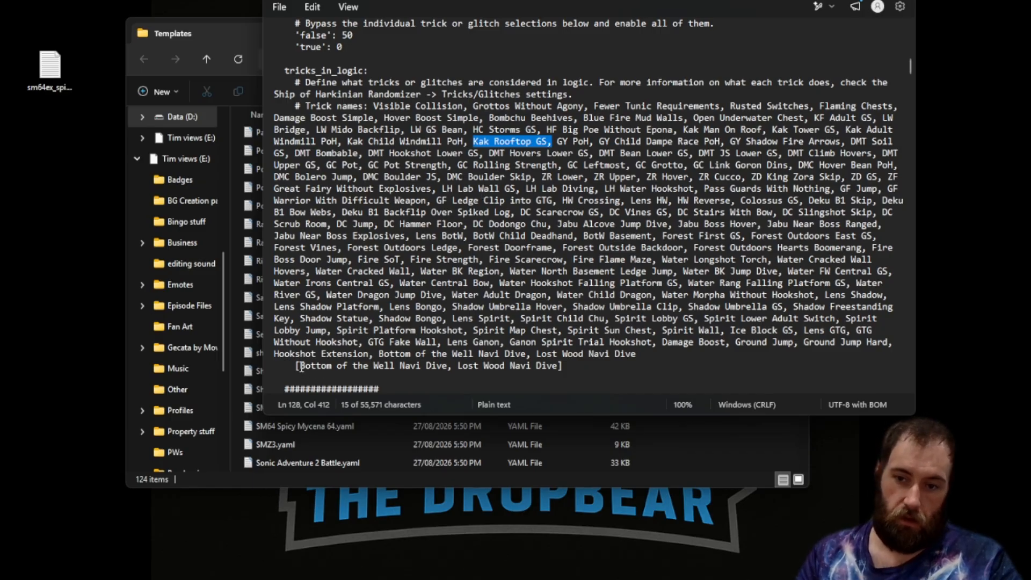
pyautogui.click(299, 365)
pyautogui.hotkey('ctrl', 'v')
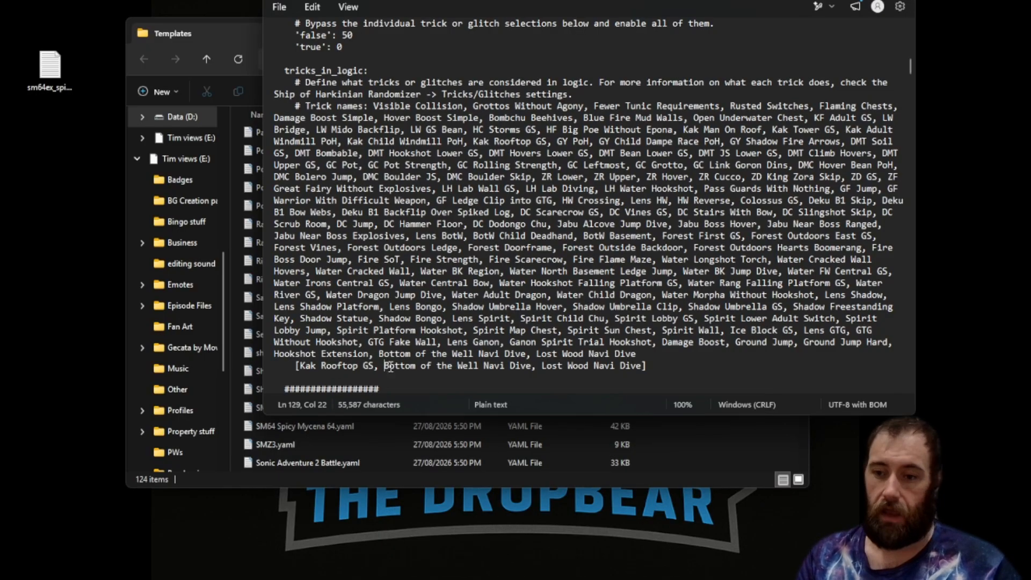
# Clear all entries from the tricks_in_logic list.
pyautogui.moveTo(642, 367); pyautogui.dragTo(303, 370)
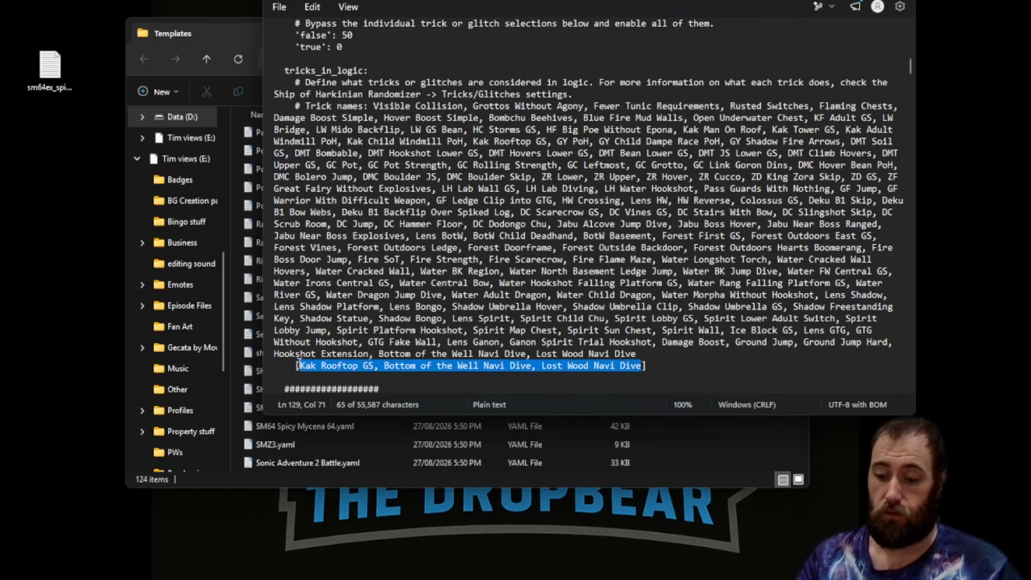
pyautogui.press('BackSpace')
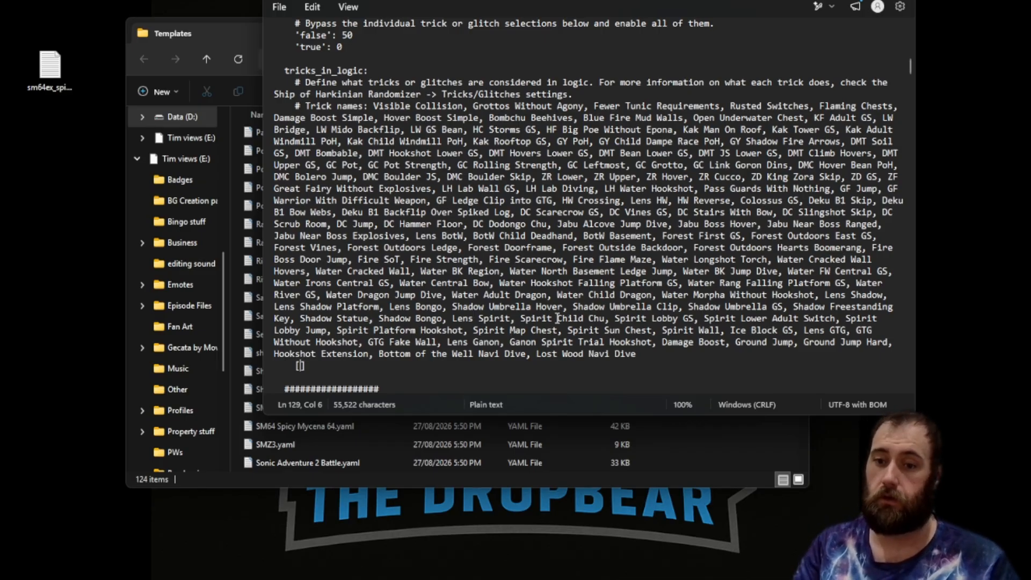
# Set the starting_age adult weight to 50.
pyautogui.scroll(-6, 415, 323)
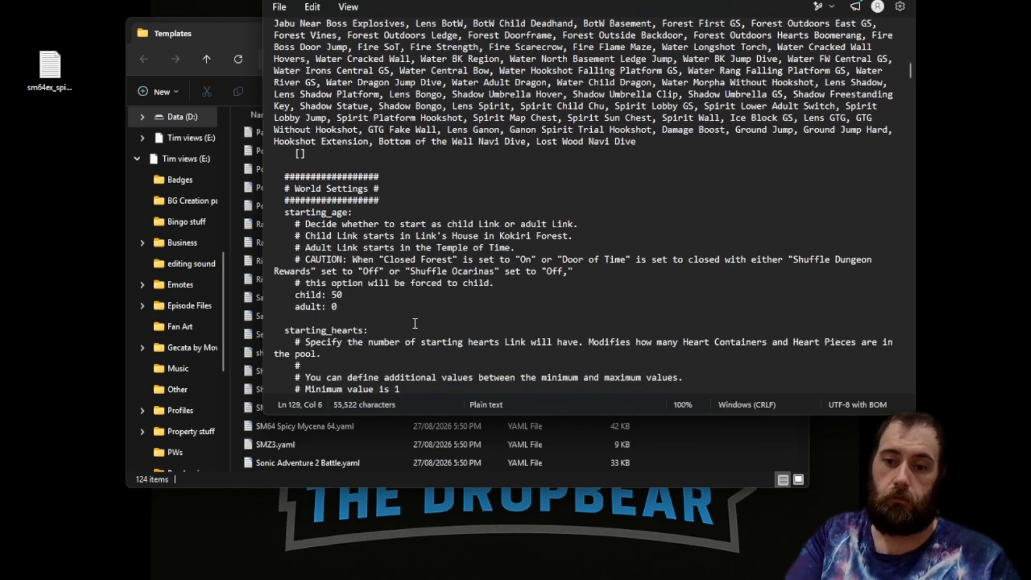
pyautogui.scroll(-1, 460, 228)
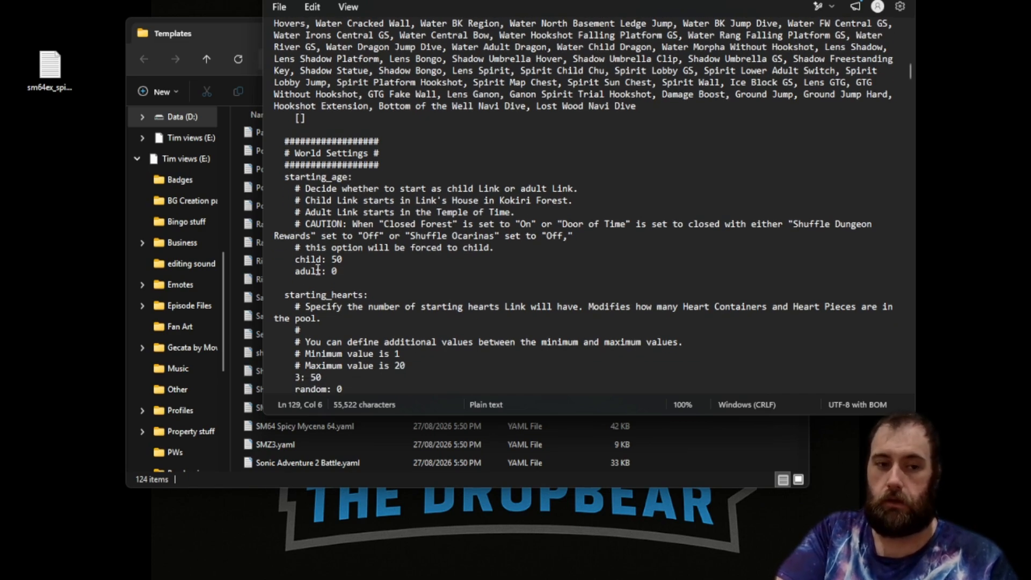
pyautogui.click(331, 272)
pyautogui.write('5')
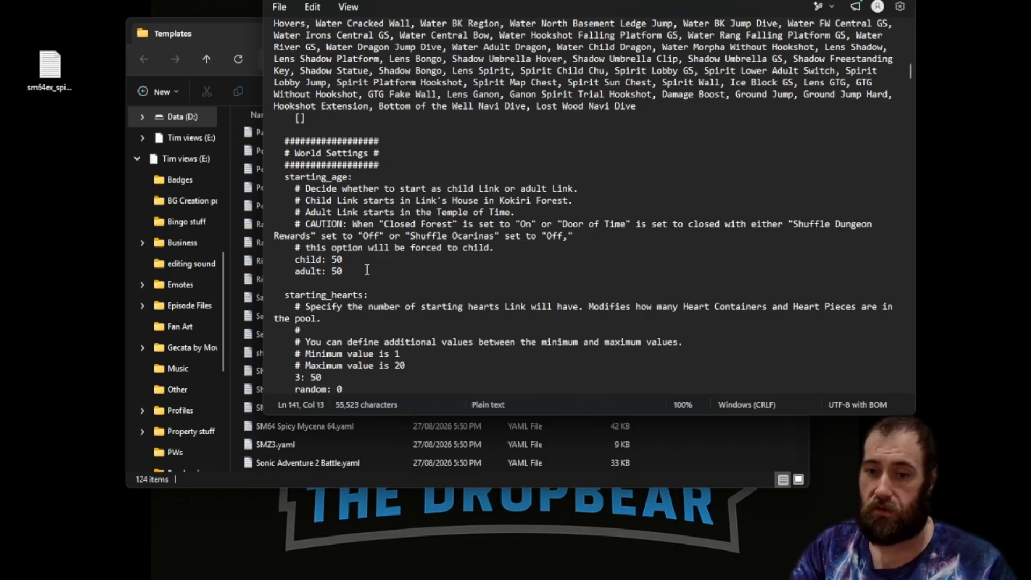
pyautogui.scroll(-8, 478, 235)
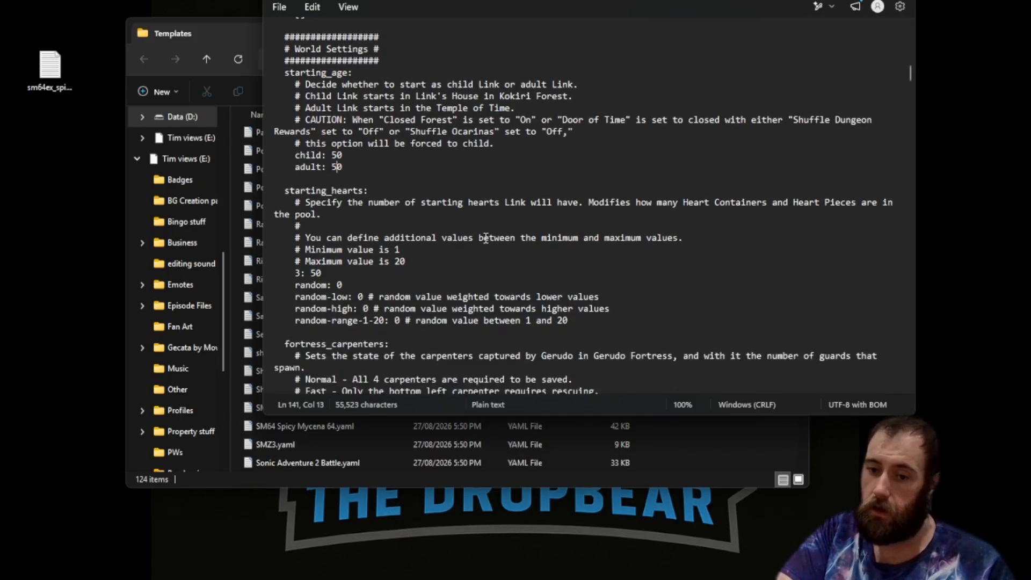
pyautogui.scroll(-6, 594, 191)
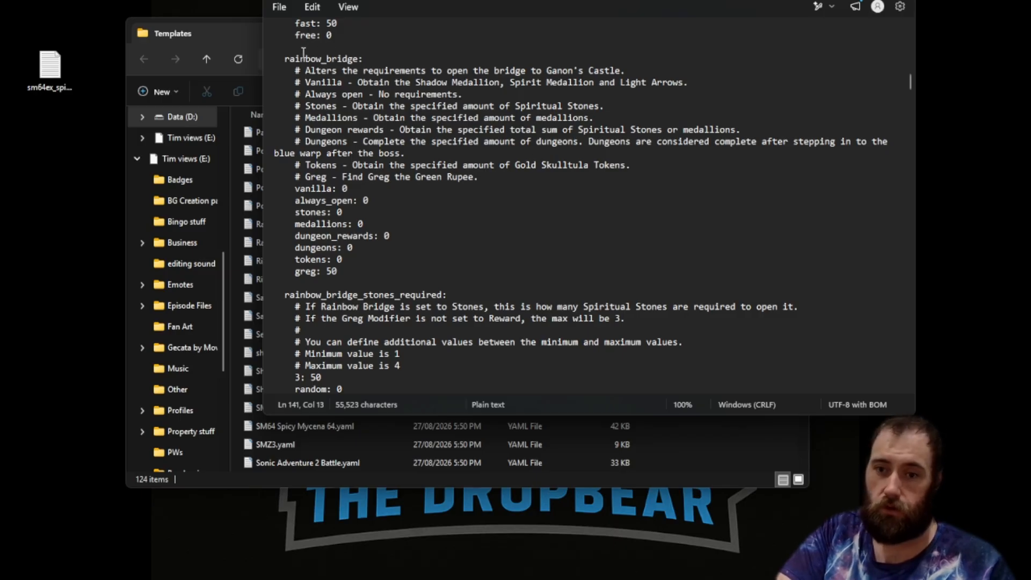
# Examine the rainbow_bridge option descriptions and its weighted choices.
pyautogui.moveTo(294, 70); pyautogui.dragTo(412, 79)
pyautogui.moveTo(292, 105); pyautogui.dragTo(350, 131)
pyautogui.moveTo(290, 165); pyautogui.dragTo(325, 180)
pyautogui.click(329, 188)
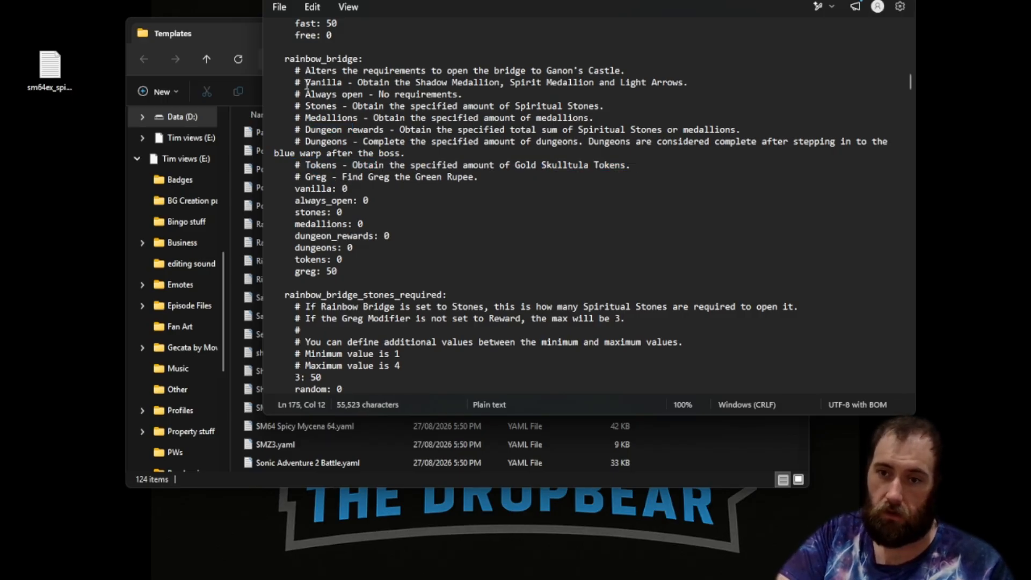
pyautogui.moveTo(305, 83); pyautogui.dragTo(353, 83)
pyautogui.doubleClick(302, 189)
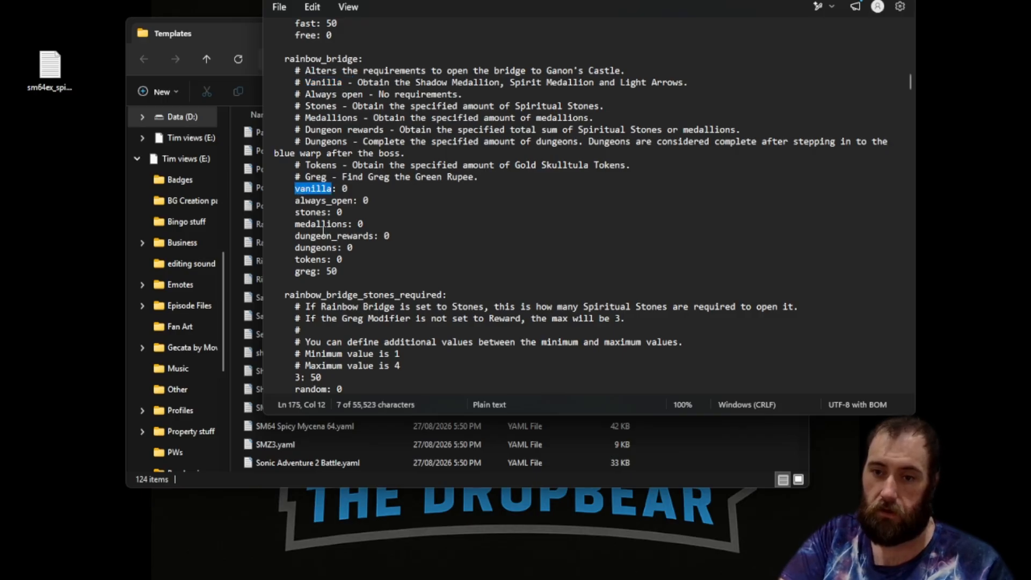
pyautogui.doubleClick(306, 260)
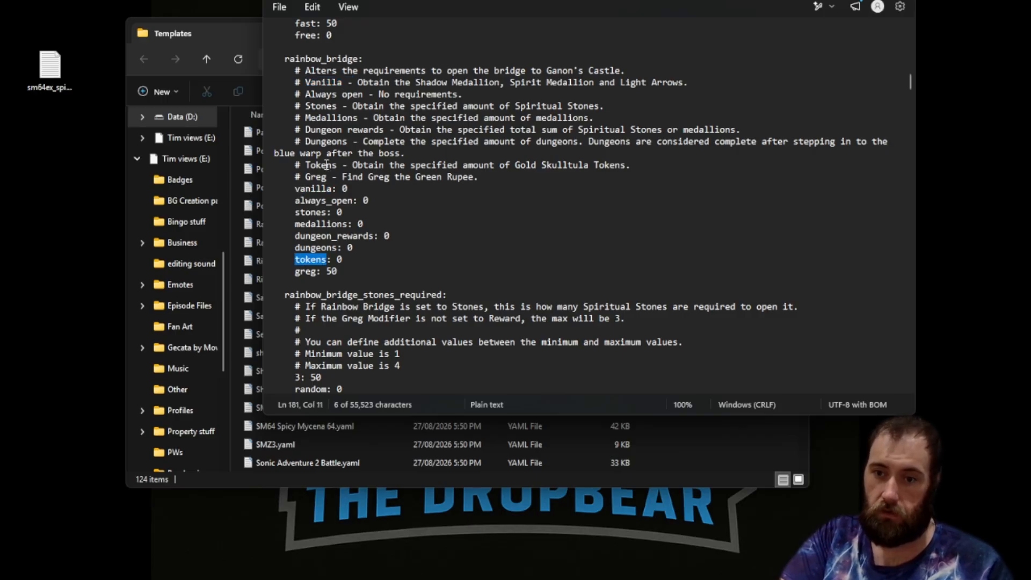
pyautogui.click(321, 164)
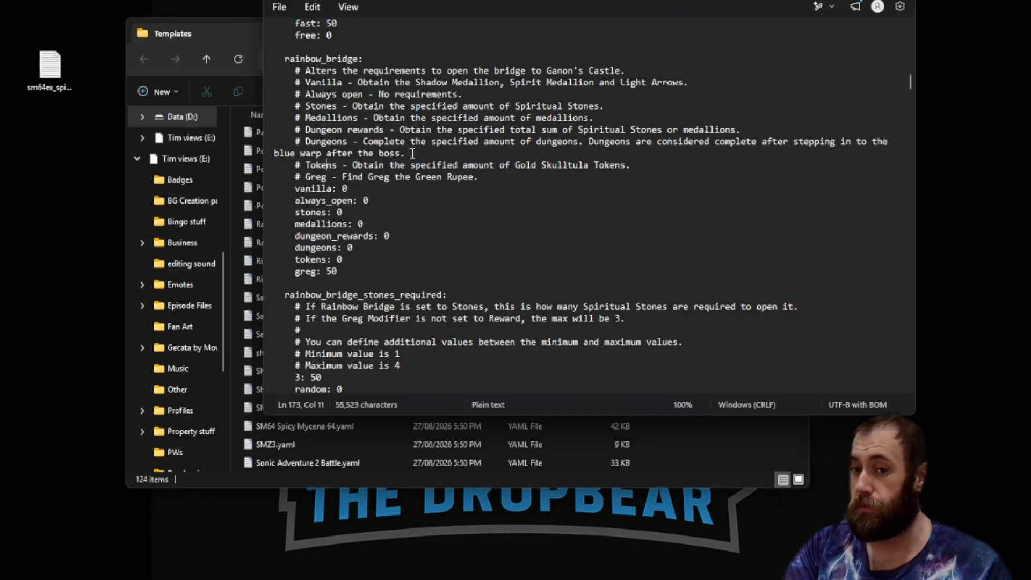
# Read through the bridge requirement counts, Greg modifier, Ganon's trials and triforce_hunt options.
pyautogui.scroll(-3, 400, 204)
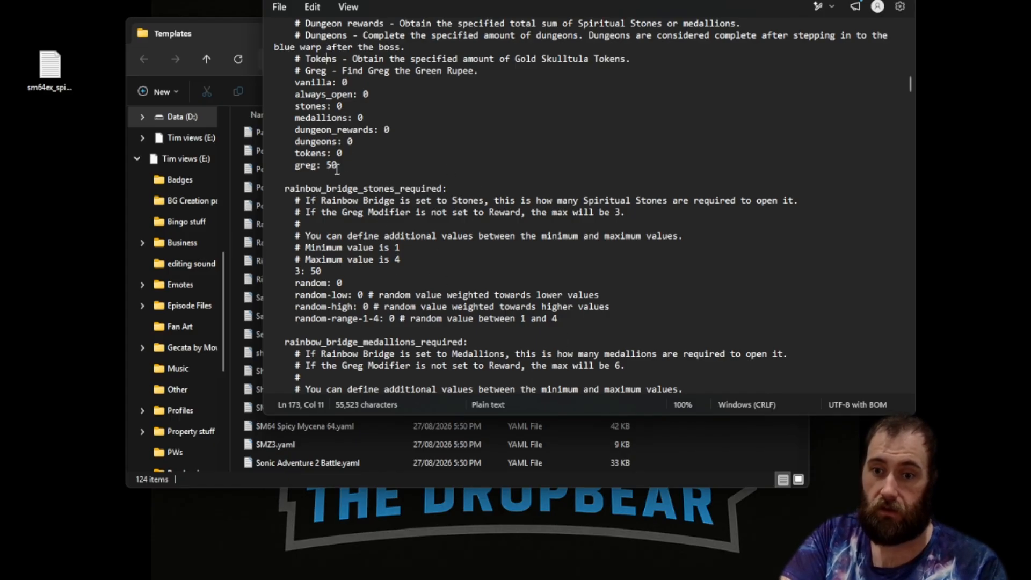
pyautogui.scroll(-12, 344, 159)
pyautogui.scroll(-4, 377, 159)
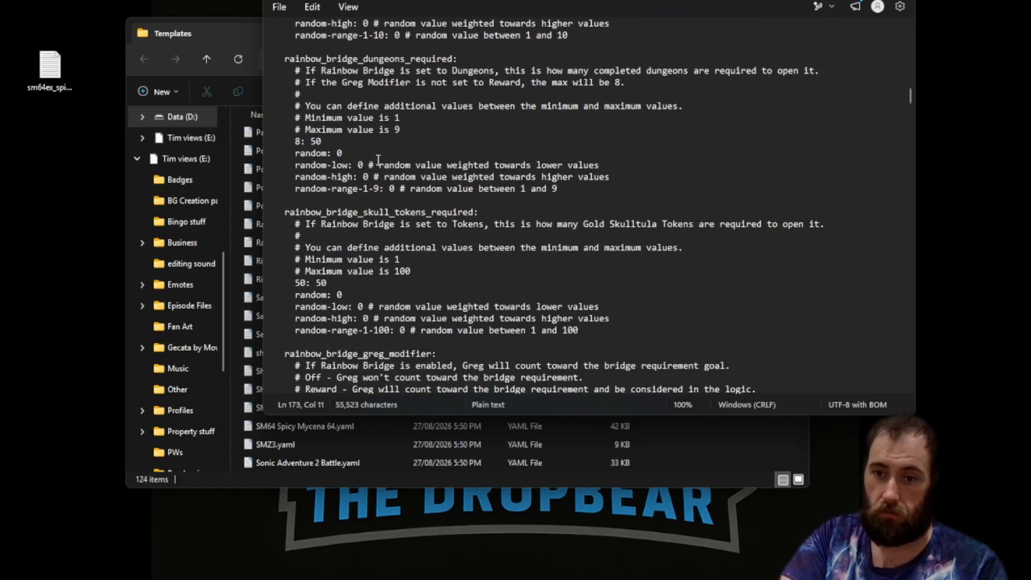
pyautogui.scroll(-2, 382, 167)
pyautogui.scroll(-4, 384, 177)
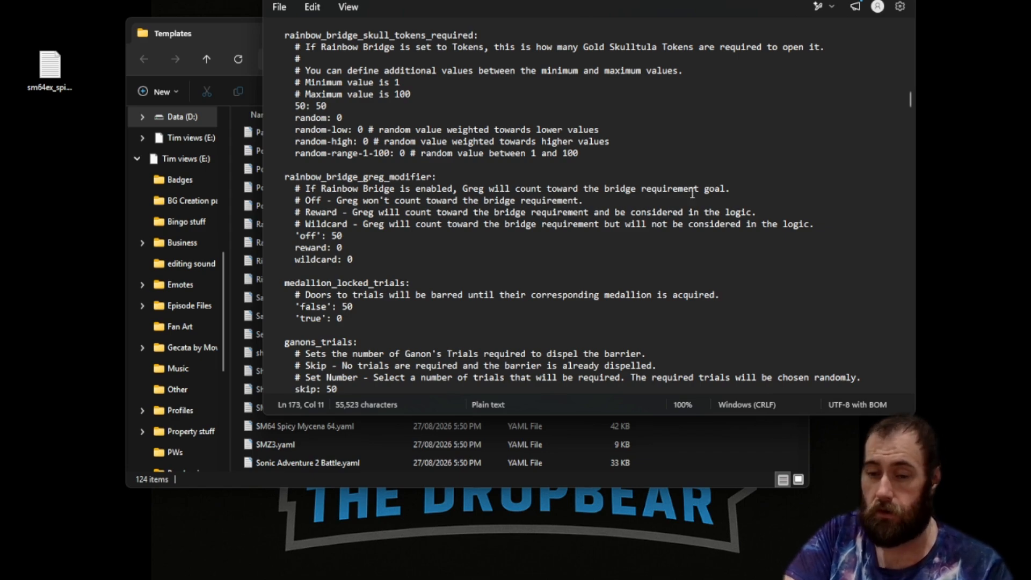
pyautogui.moveTo(317, 201); pyautogui.dragTo(406, 212)
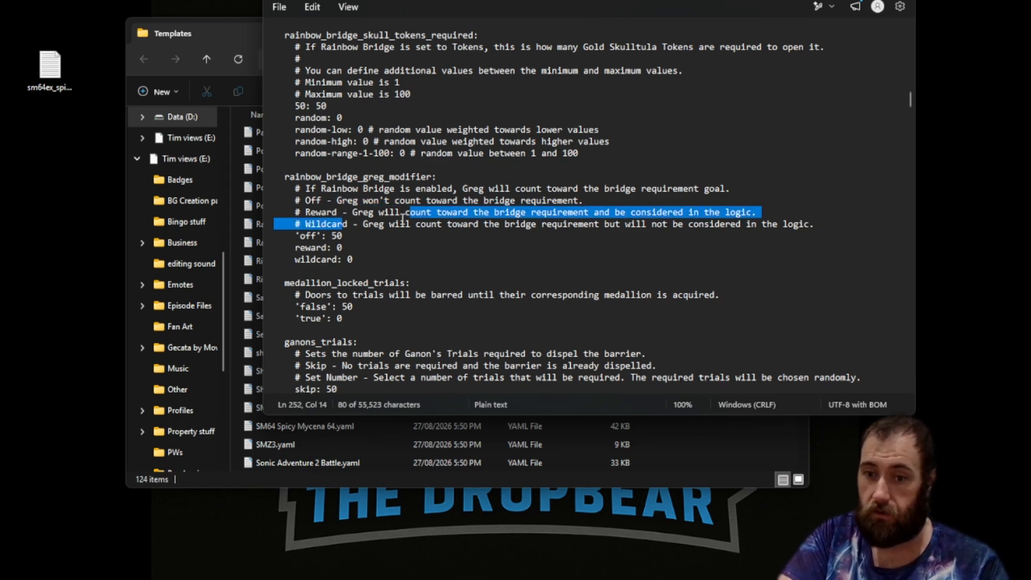
pyautogui.moveTo(299, 247); pyautogui.dragTo(332, 247)
pyautogui.click(407, 237)
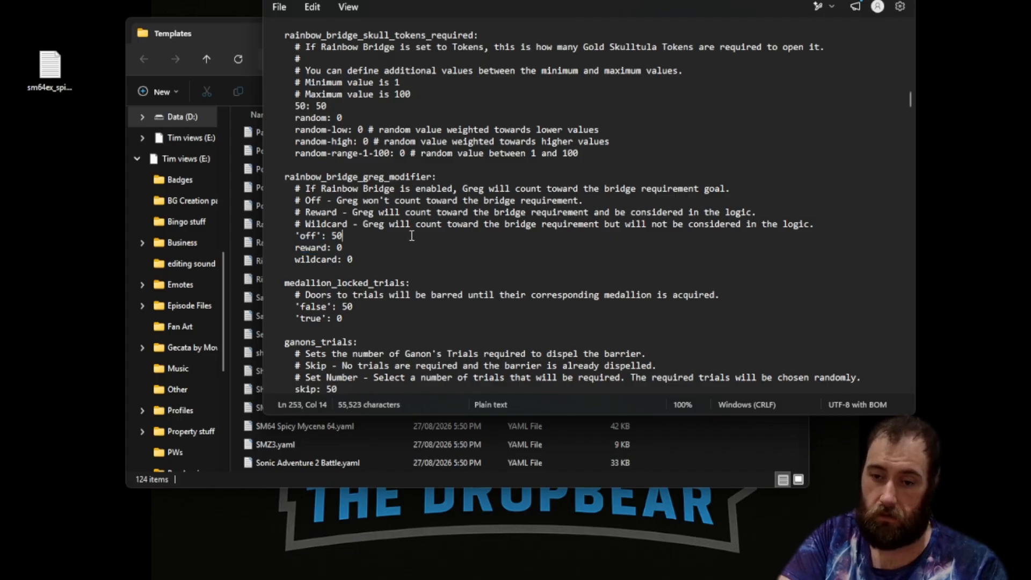
pyautogui.scroll(-5, 483, 177)
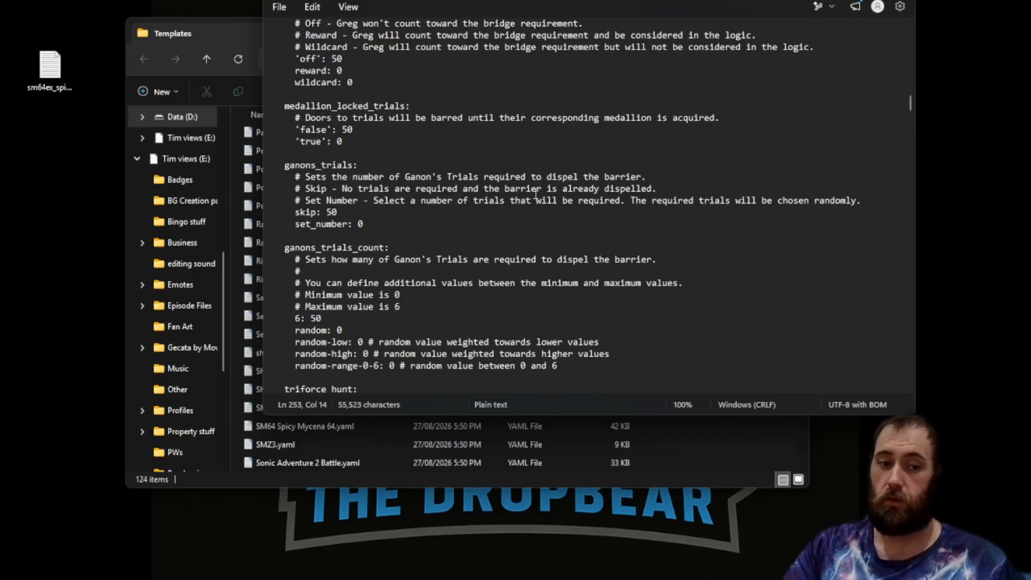
pyautogui.scroll(-9, 499, 165)
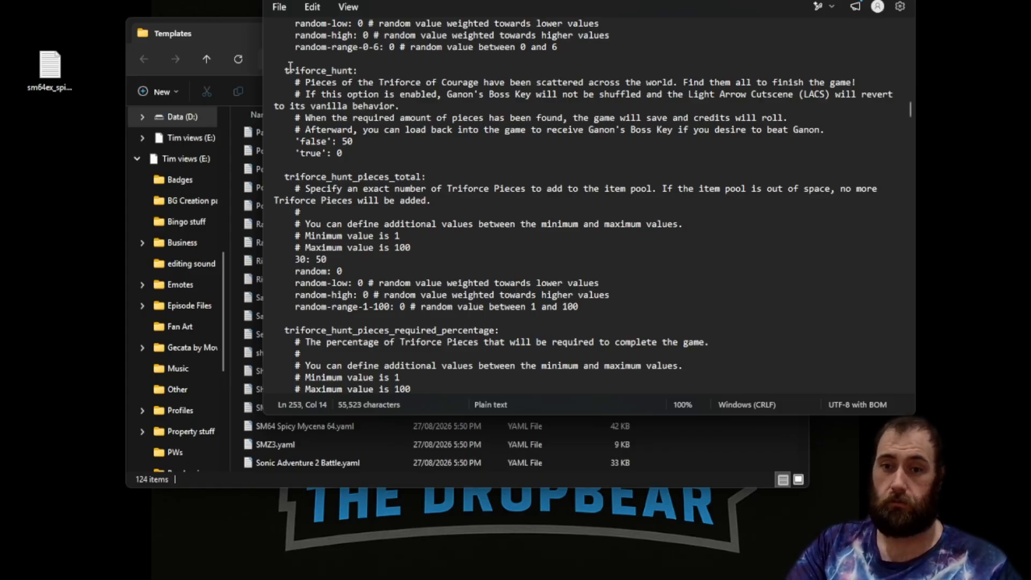
pyautogui.scroll(-1, 322, 68)
pyautogui.click(327, 69)
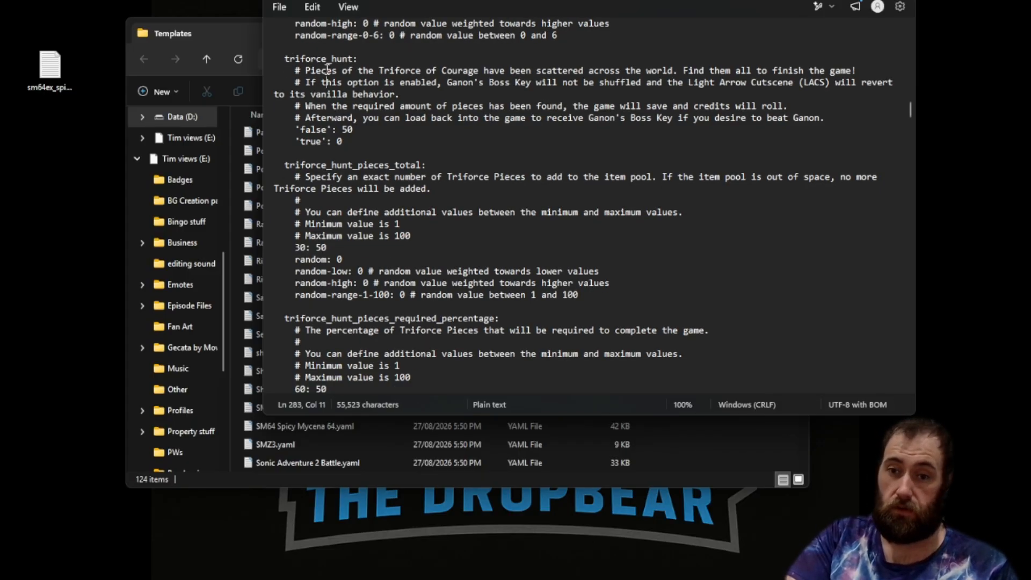
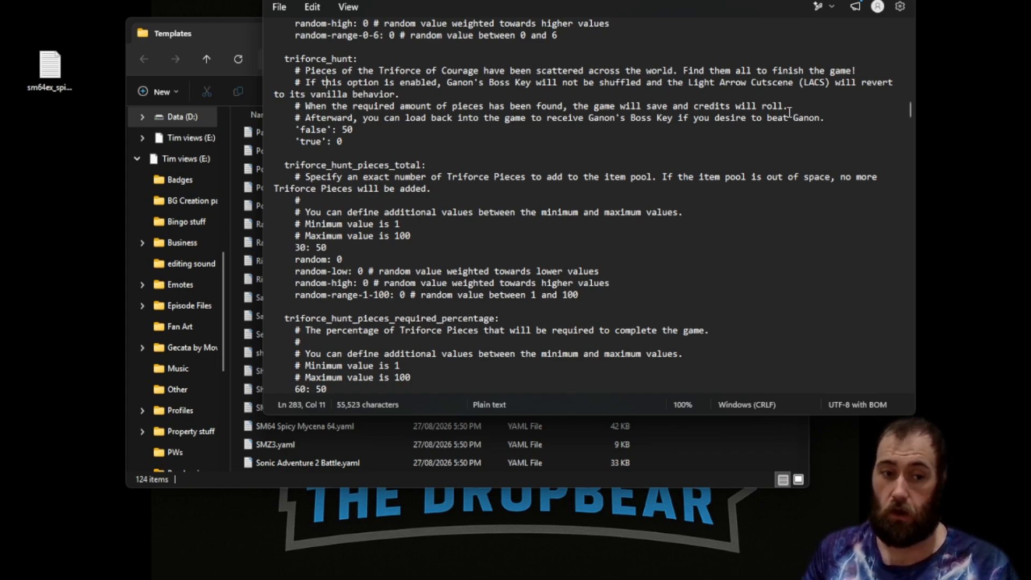
# Add Bolero of Fire to the local_items list and Water Temple Boss Key: 1 to the non_local_items list.
pyautogui.scroll(-20, 743, 185)
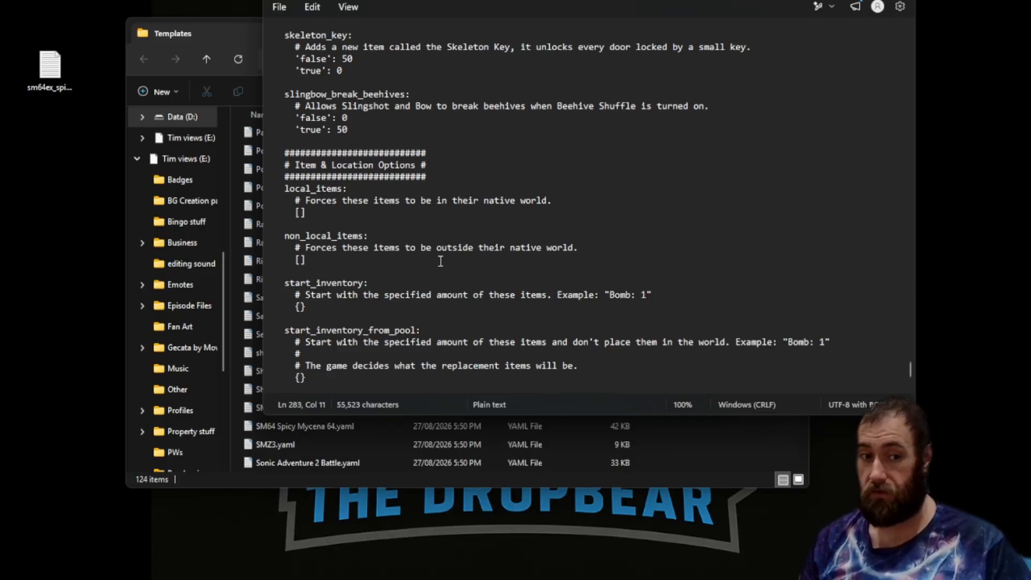
pyautogui.scroll(4, 408, 115)
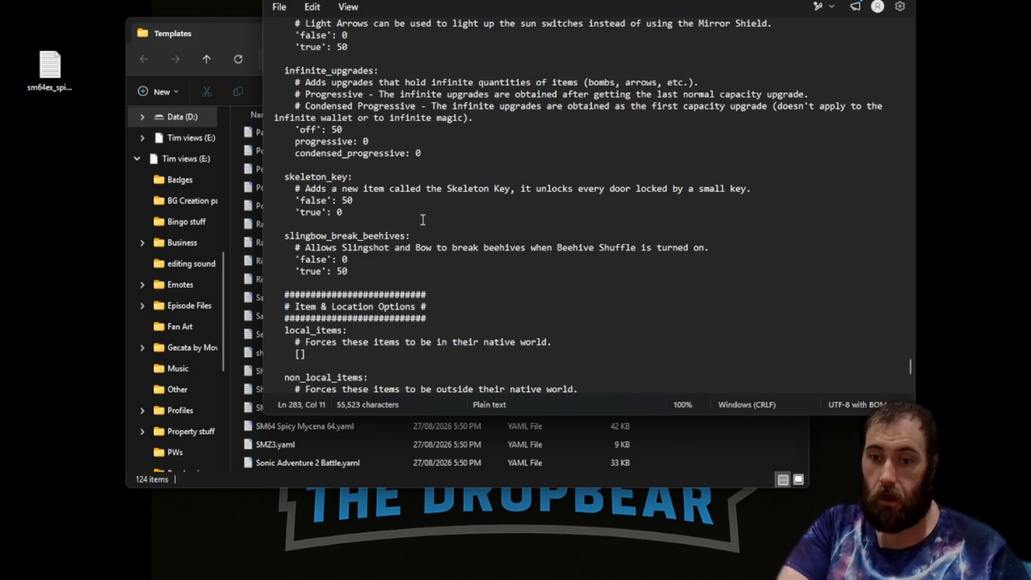
pyautogui.scroll(-8, 566, 187)
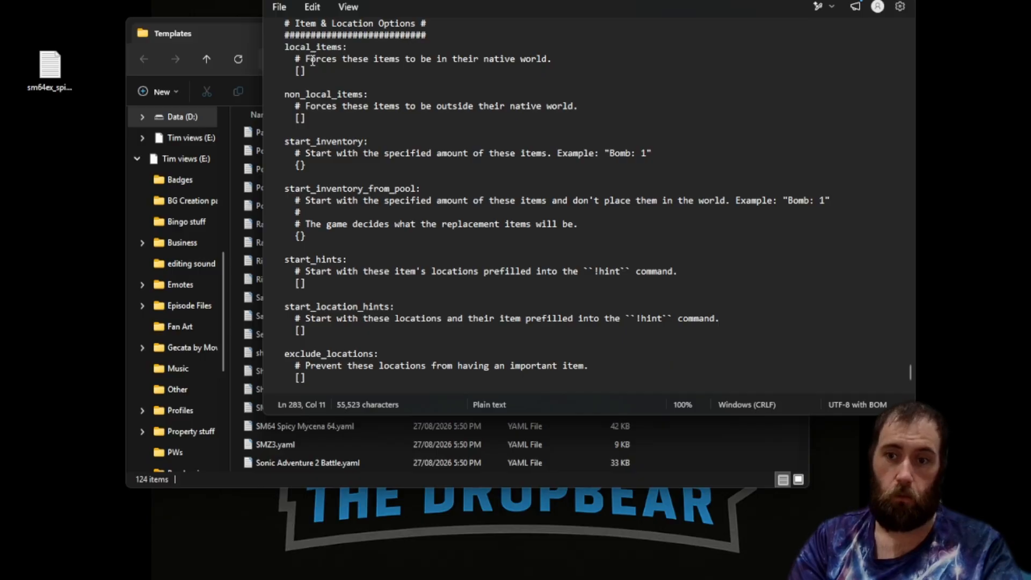
pyautogui.moveTo(310, 58); pyautogui.dragTo(360, 59)
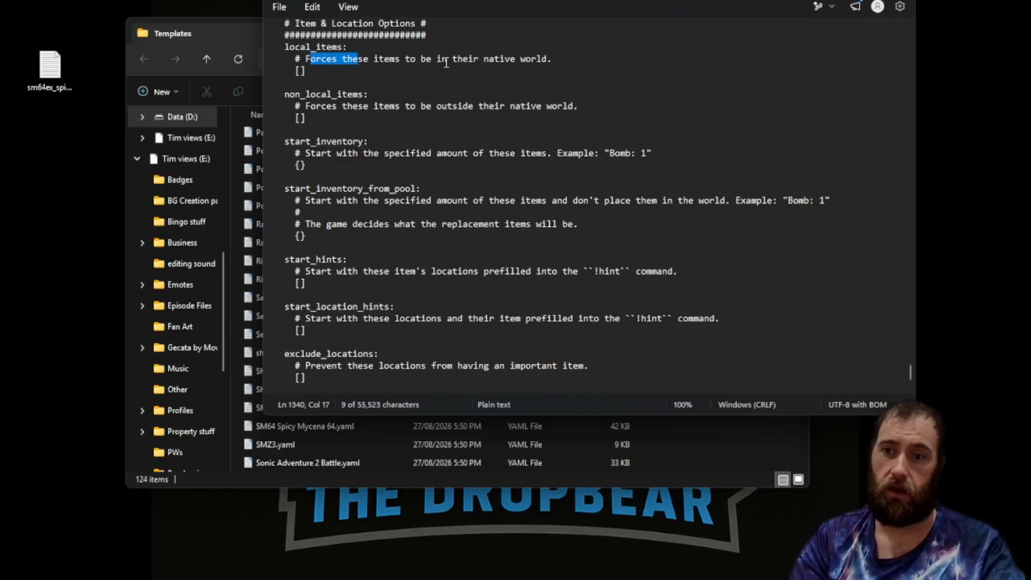
pyautogui.click(301, 71)
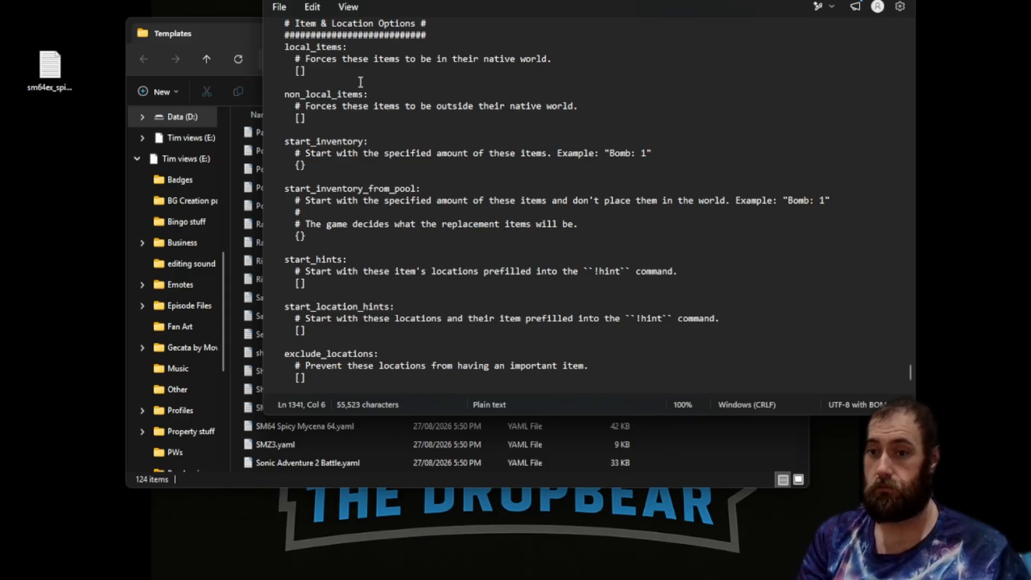
pyautogui.write('Bolaro ')
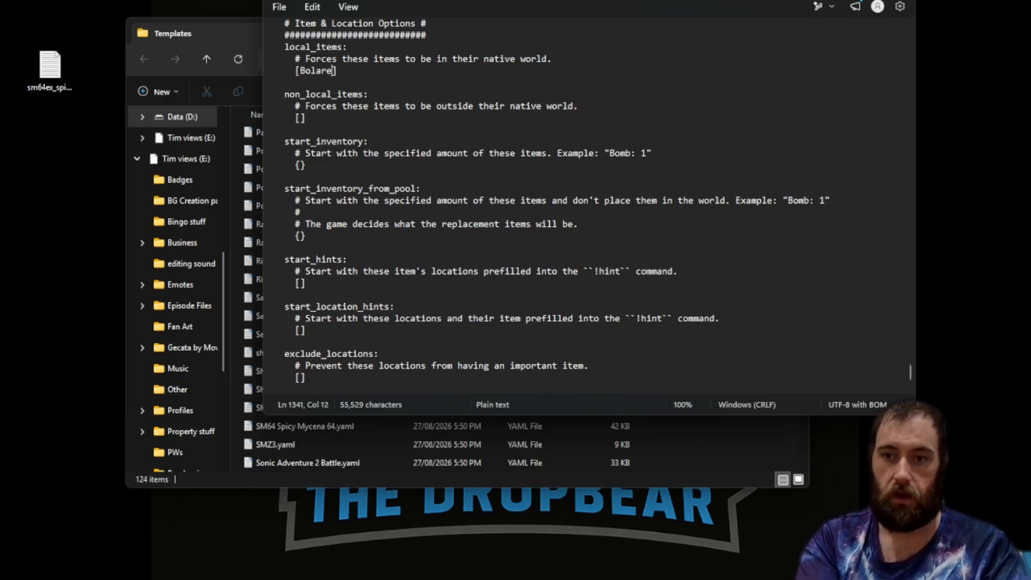
pyautogui.write('of ')
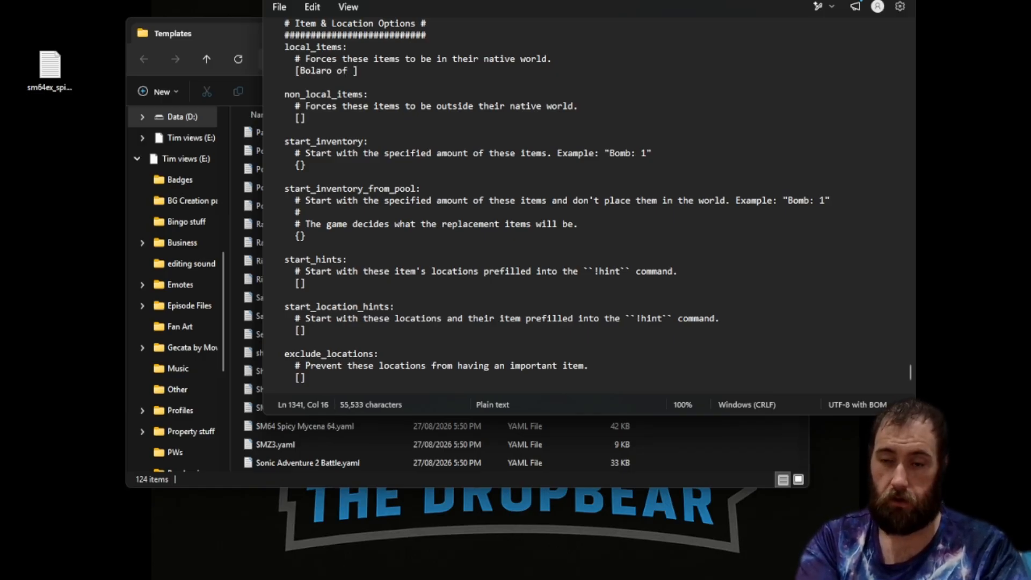
pyautogui.write('fire')
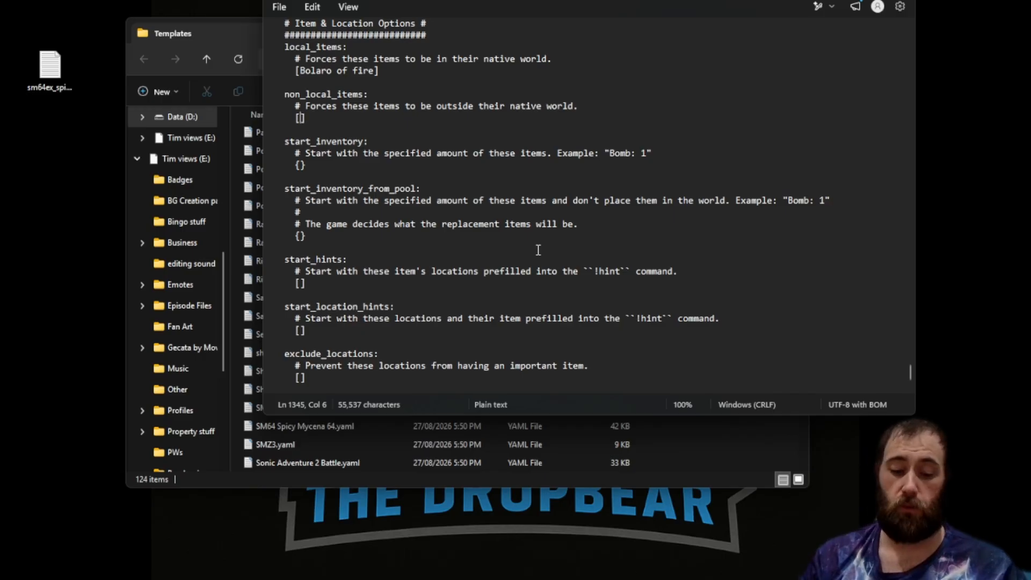
pyautogui.write('Wa')
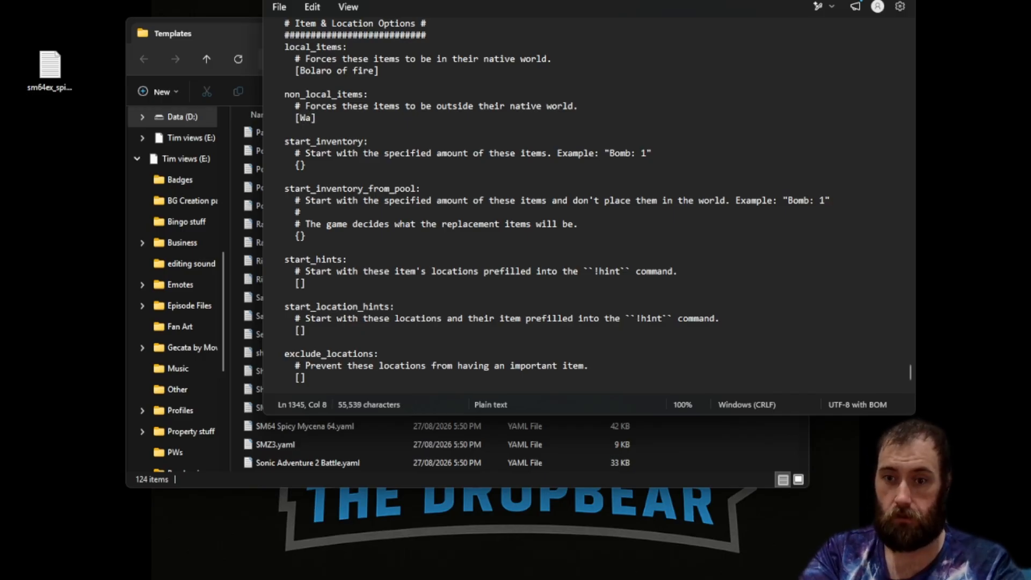
pyautogui.write('ter Temple Boss Key: 1')
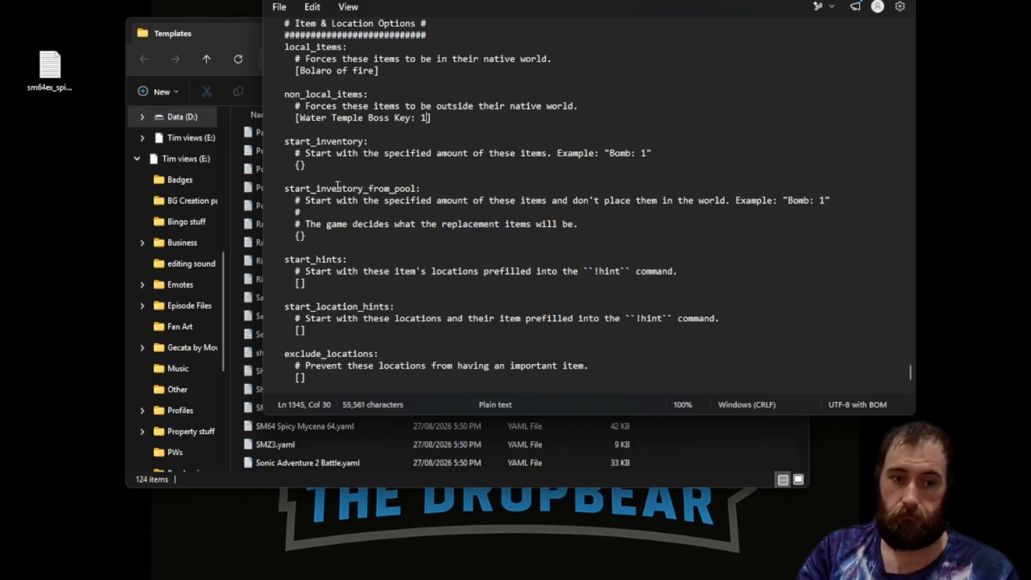
# Add Progressive Wallet: 1 to the start_inventory entry.
pyautogui.click(302, 166)
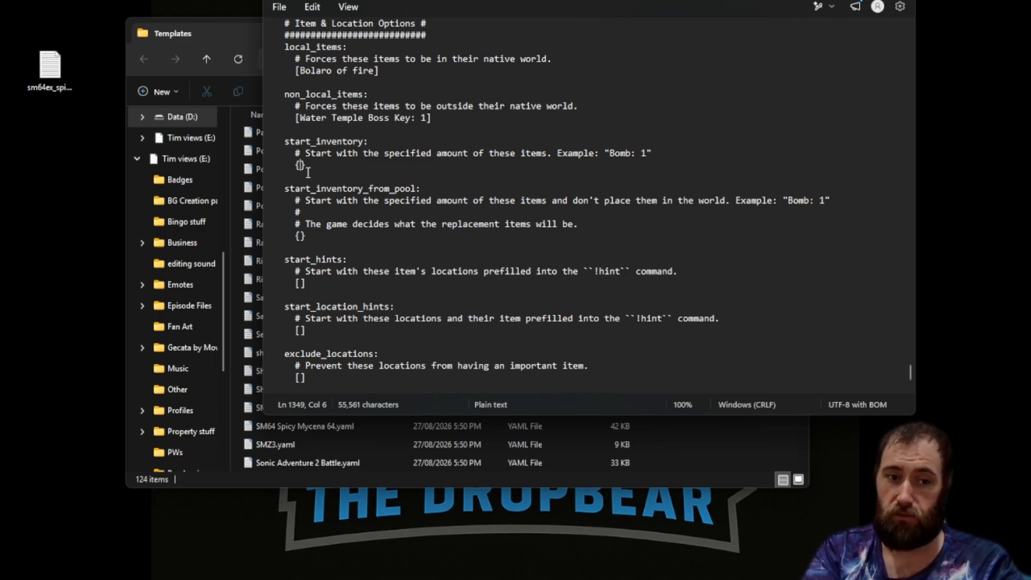
pyautogui.write('Progress')
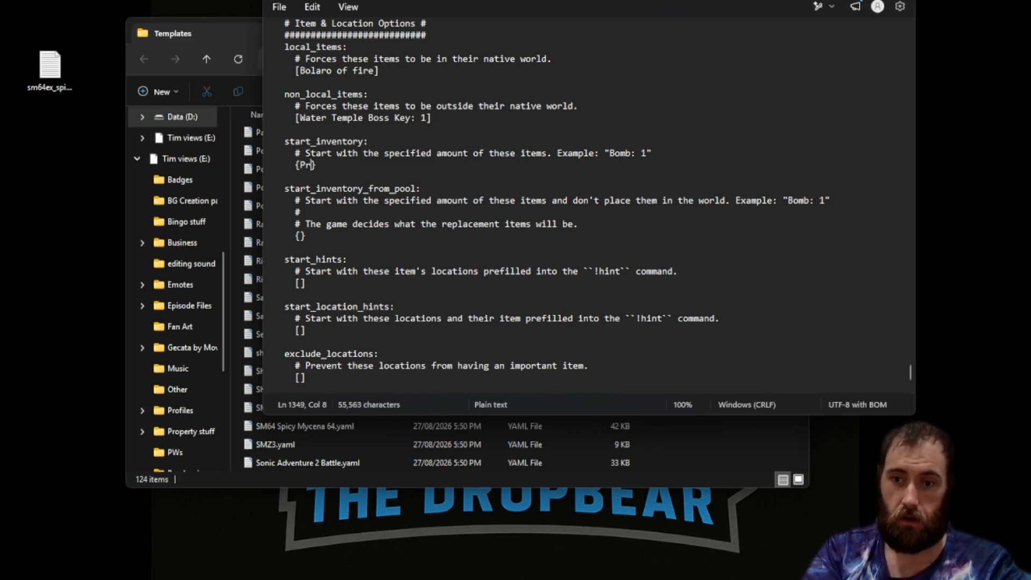
pyautogui.write('ive Wallet')
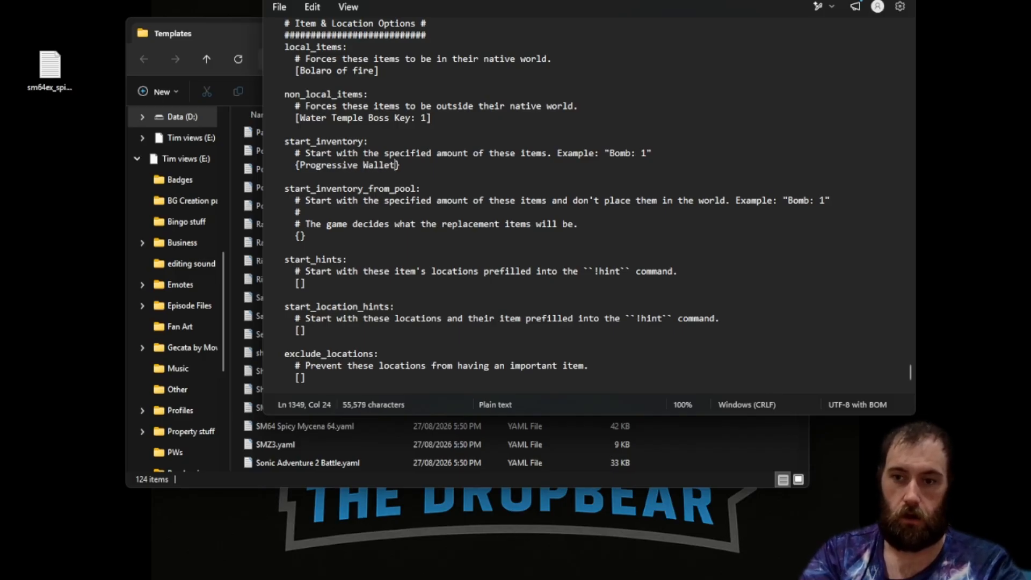
pyautogui.write(': 1')
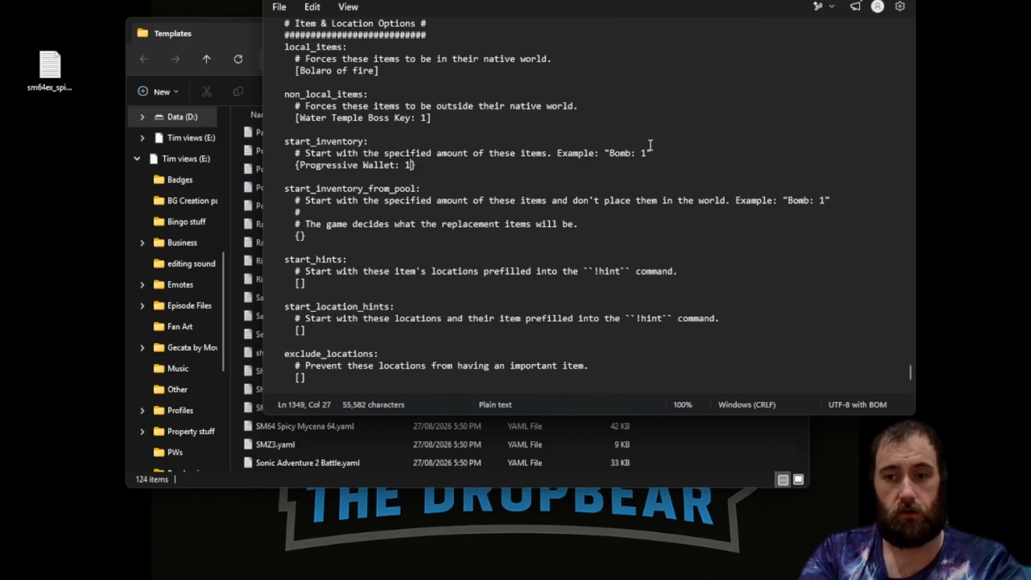
pyautogui.press('BackSpace')
pyautogui.write('2')
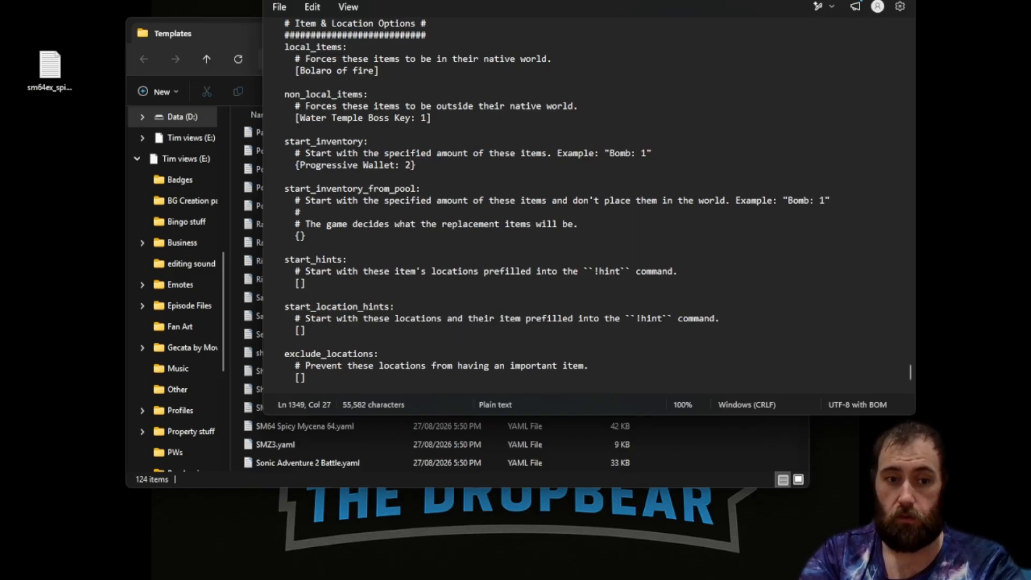
pyautogui.press('BackSpace')
pyautogui.write('3')
pyautogui.press('BackSpace')
pyautogui.write('1')
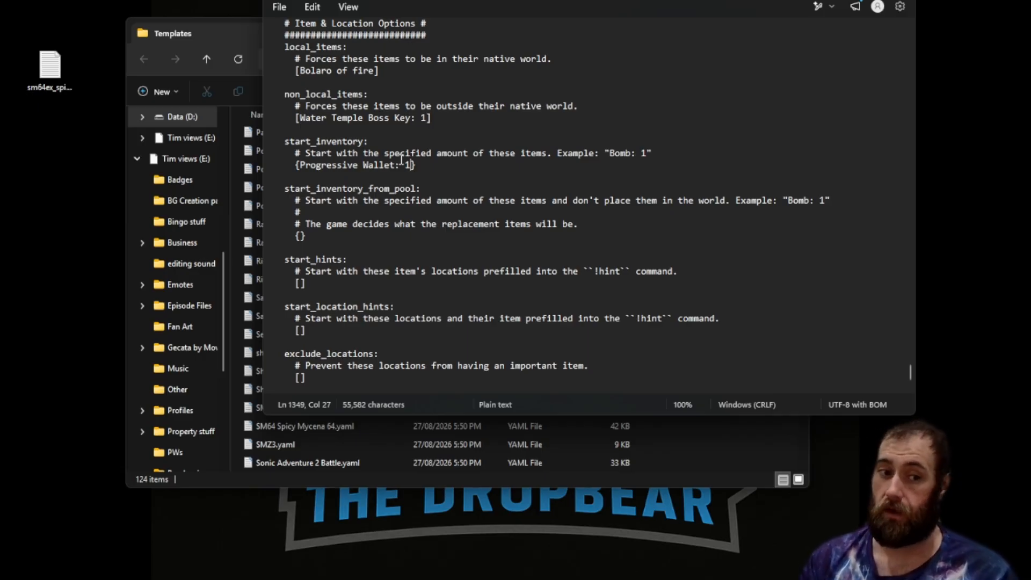
# Add Light Arrows: 1 to the start_inventory_from_pool entry.
pyautogui.click(298, 236)
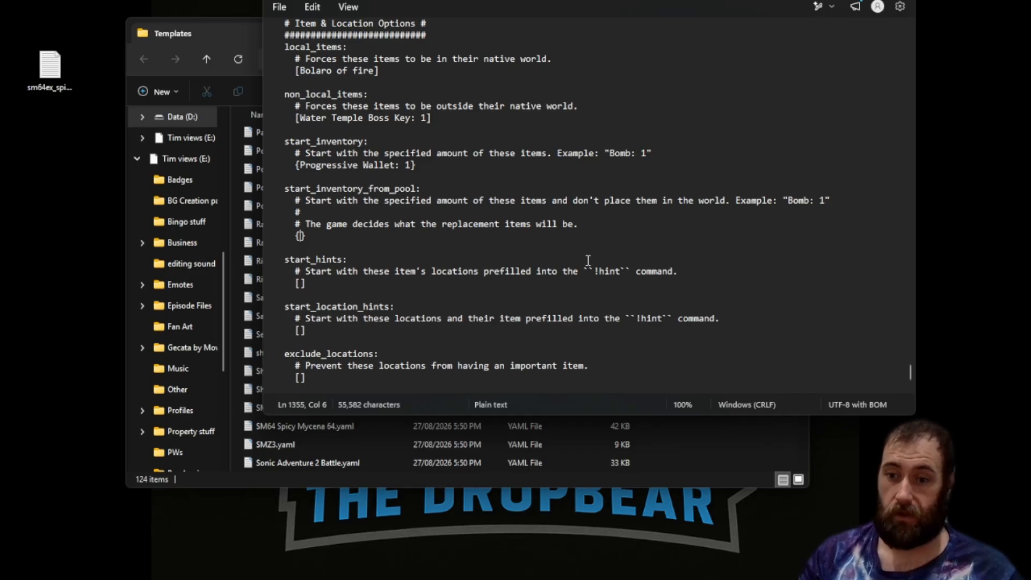
pyautogui.write('Light Arrow')
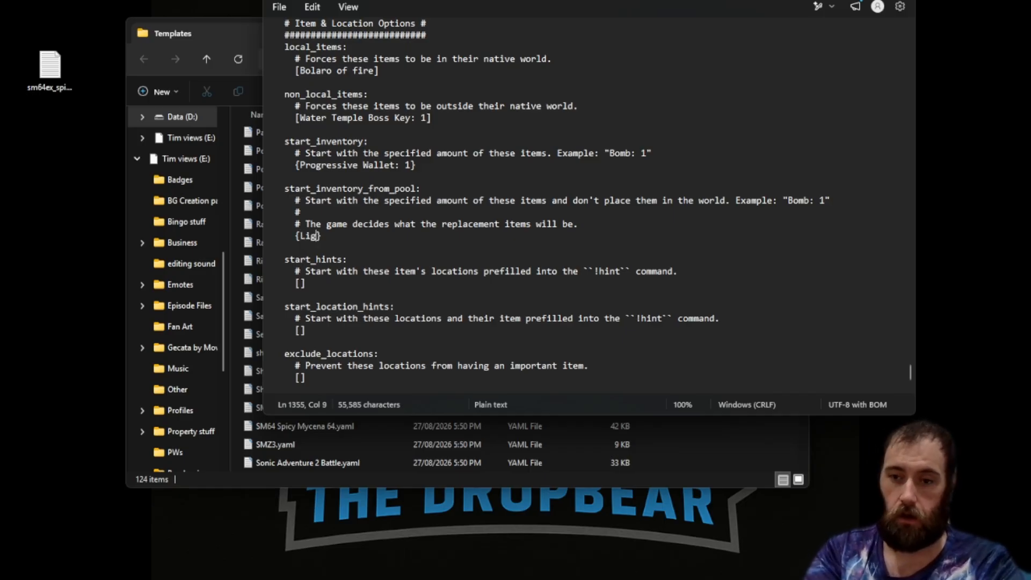
pyautogui.write('s: 1')
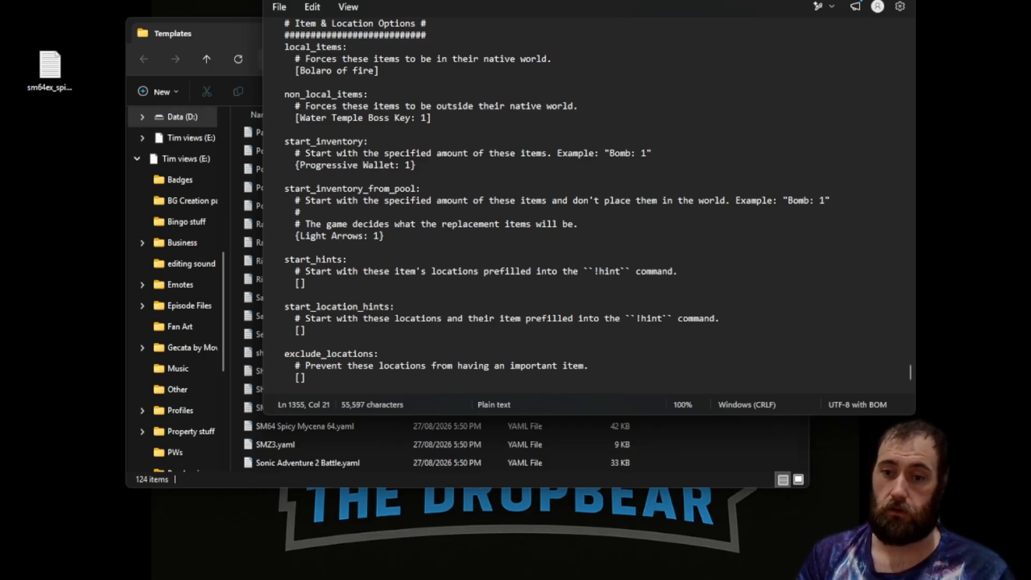
# Set the start_hints list to Progressive Scale.
pyautogui.click(301, 284)
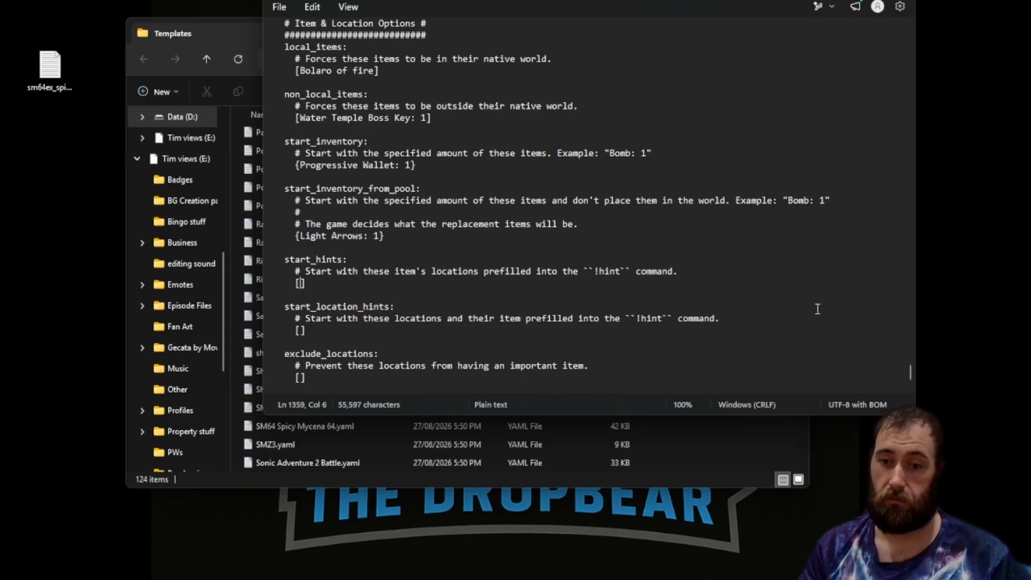
pyautogui.write('!hit')
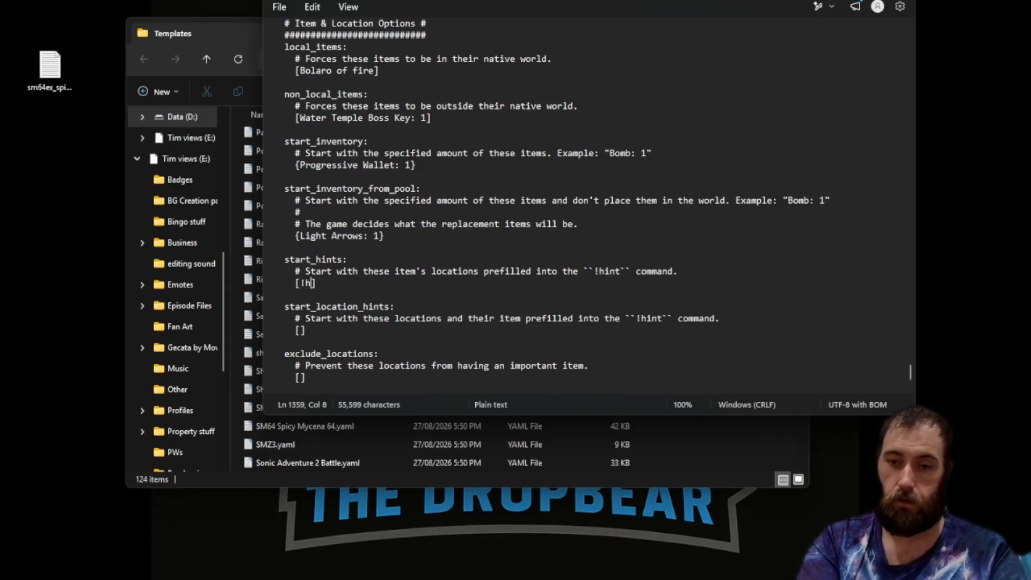
pyautogui.press('BackSpace')
pyautogui.write('mt')
pyautogui.press('BackSpace')
pyautogui.press('BackSpace')
pyautogui.write('nt')
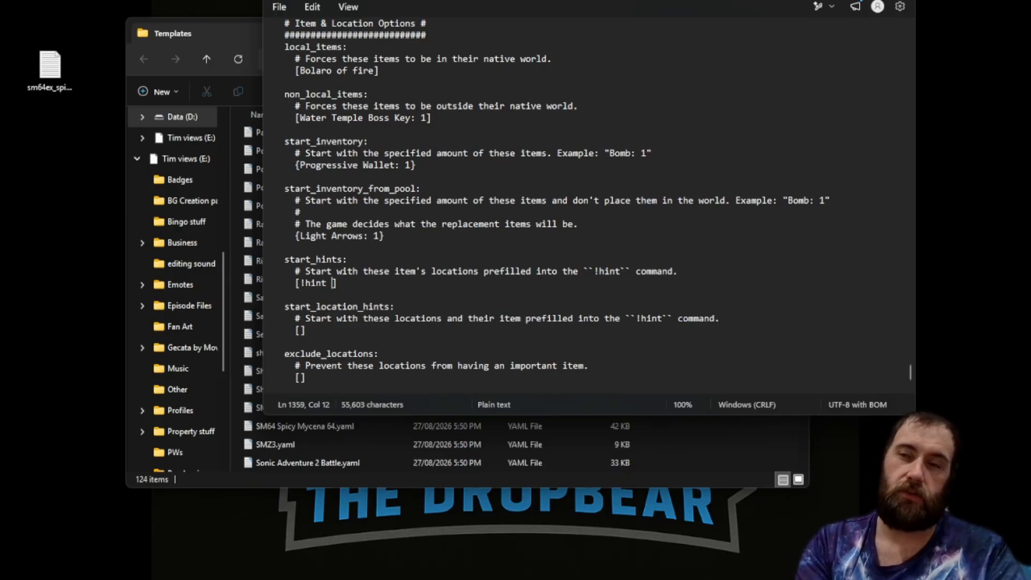
pyautogui.write('light arrows')
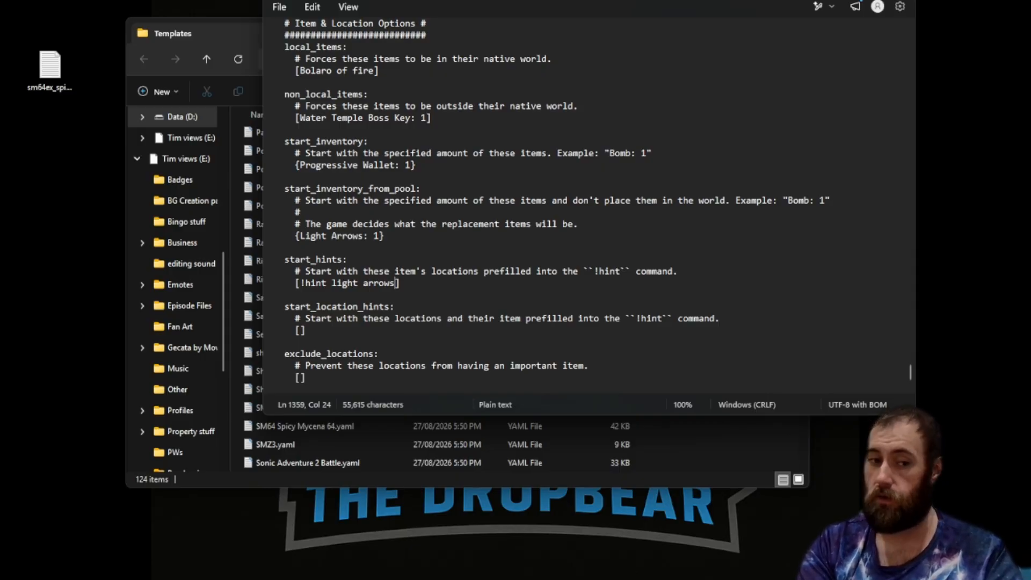
pyautogui.press('BackSpace')
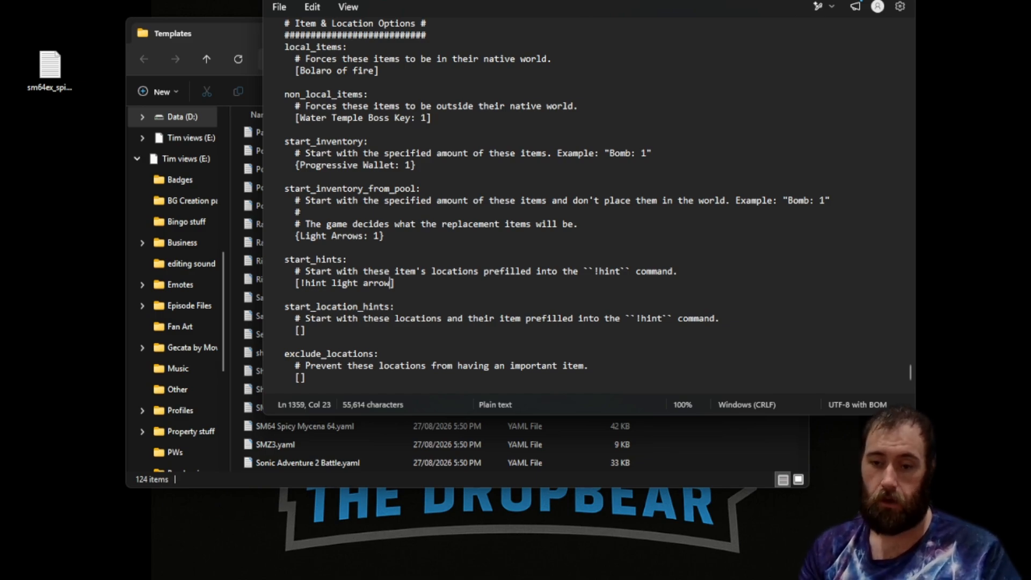
pyautogui.press('BackSpace')
pyautogui.press('BackSpace')
pyautogui.press('BackSpace')
pyautogui.press('BackSpace')
pyautogui.press('BackSpace')
pyautogui.press('BackSpace')
pyautogui.press('BackSpace')
pyautogui.press('BackSpace')
pyautogui.press('BackSpace')
pyautogui.press('BackSpace')
pyautogui.press('BackSpace')
pyautogui.press('BackSpace')
pyautogui.press('BackSpace')
pyautogui.press('BackSpace')
pyautogui.press('BackSpace')
pyautogui.press('BackSpace')
pyautogui.press('BackSpace')
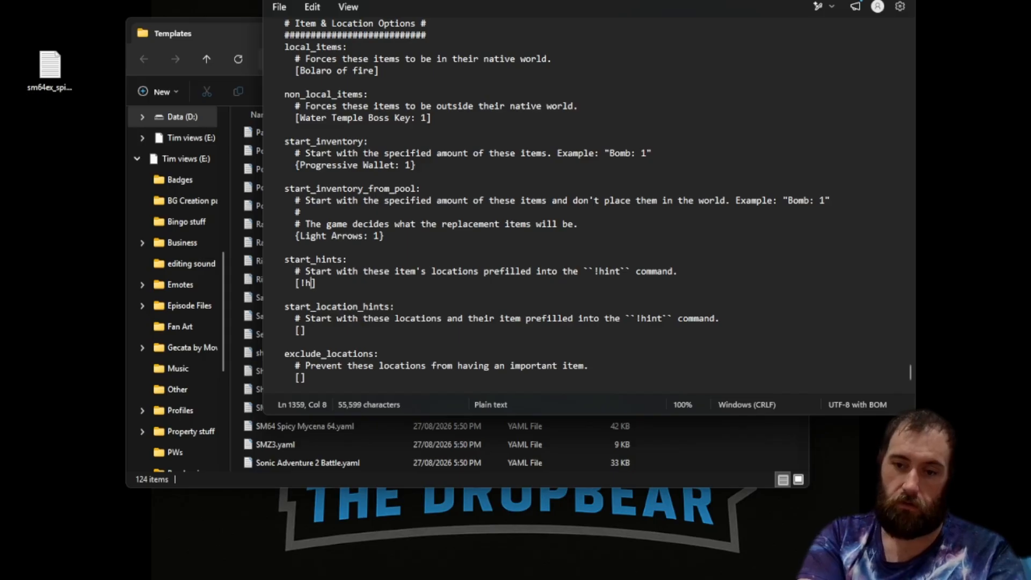
pyautogui.write('pr')
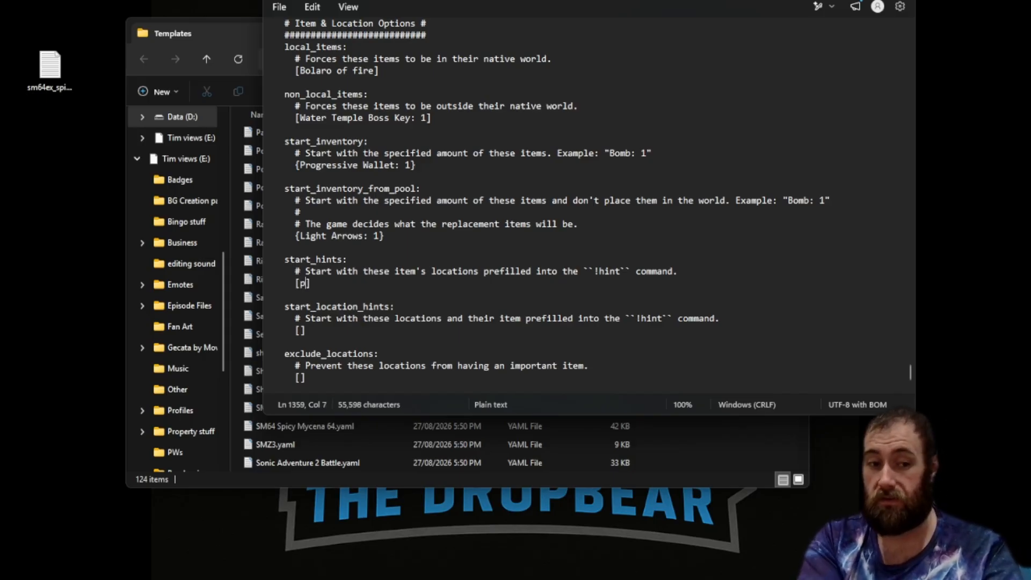
pyautogui.write('ogressive')
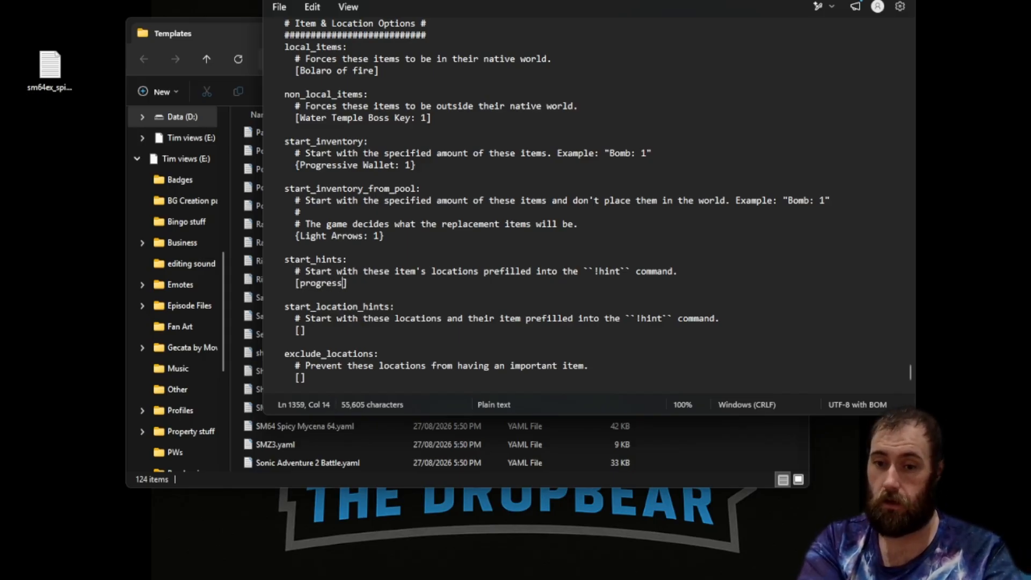
pyautogui.write(' scale')
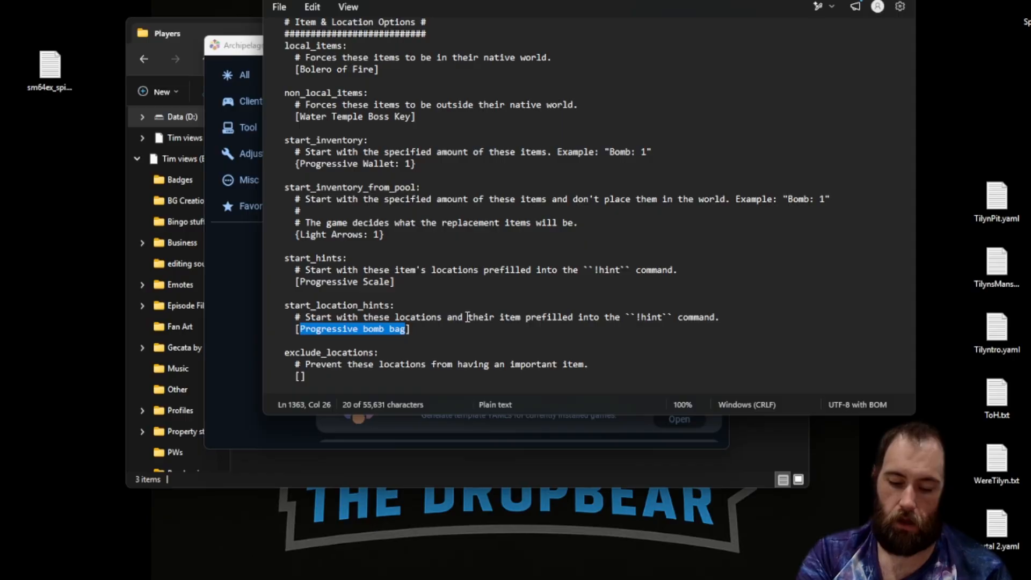
# Replace the start_location_hints entry with Song from Impa.
pyautogui.write('Song')
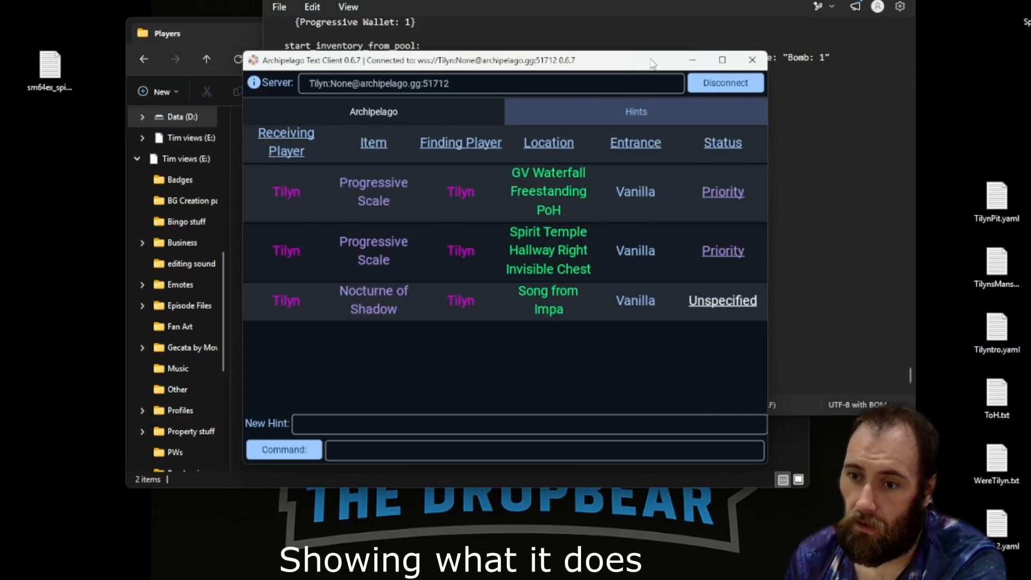
pyautogui.moveTo(652, 64); pyautogui.dragTo(471, 6)
pyautogui.click(675, 221)
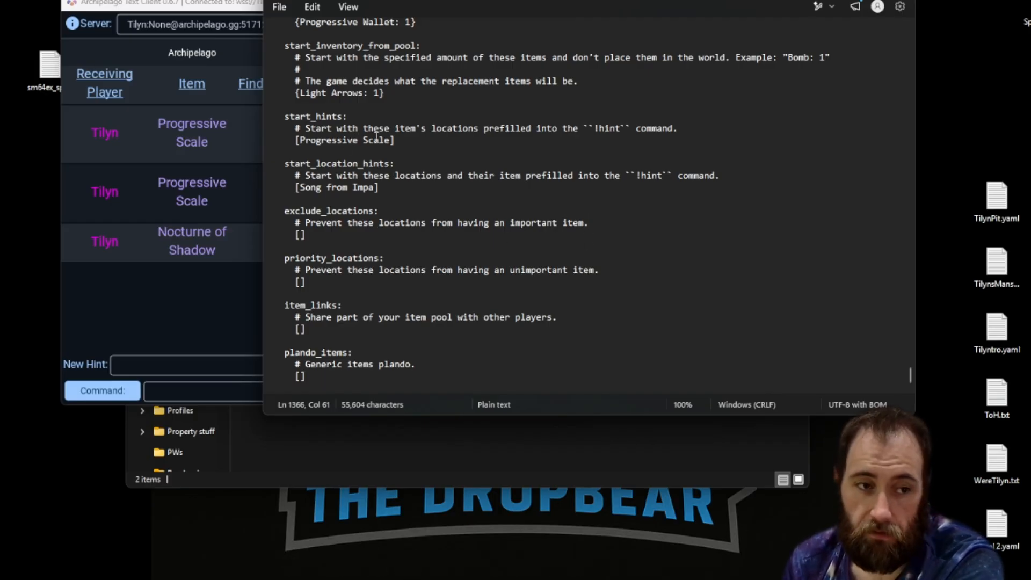
# Compare the Archipelago client's hints and room information with the hint entries in the YAML file.
pyautogui.click(224, 339)
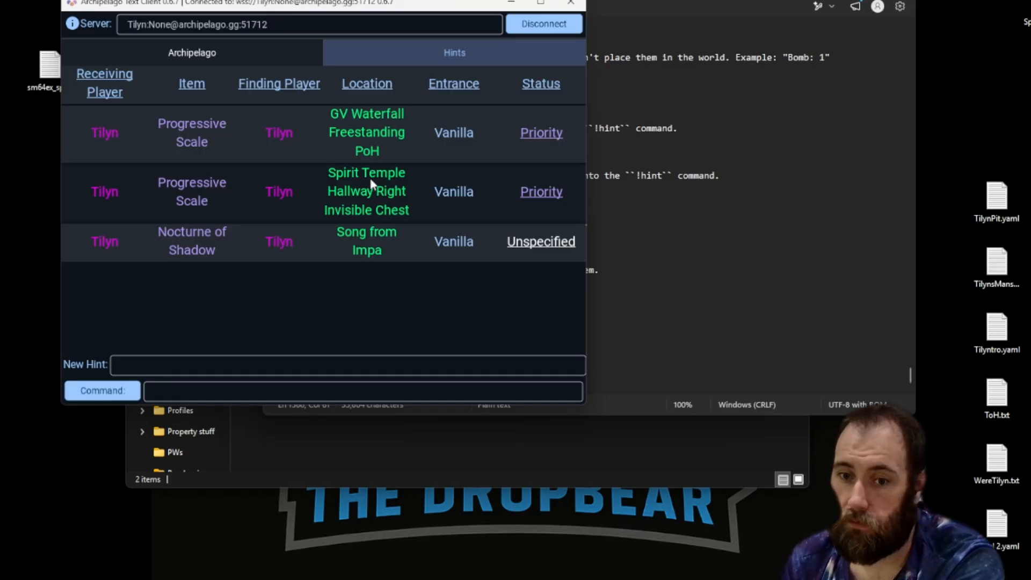
pyautogui.click(688, 285)
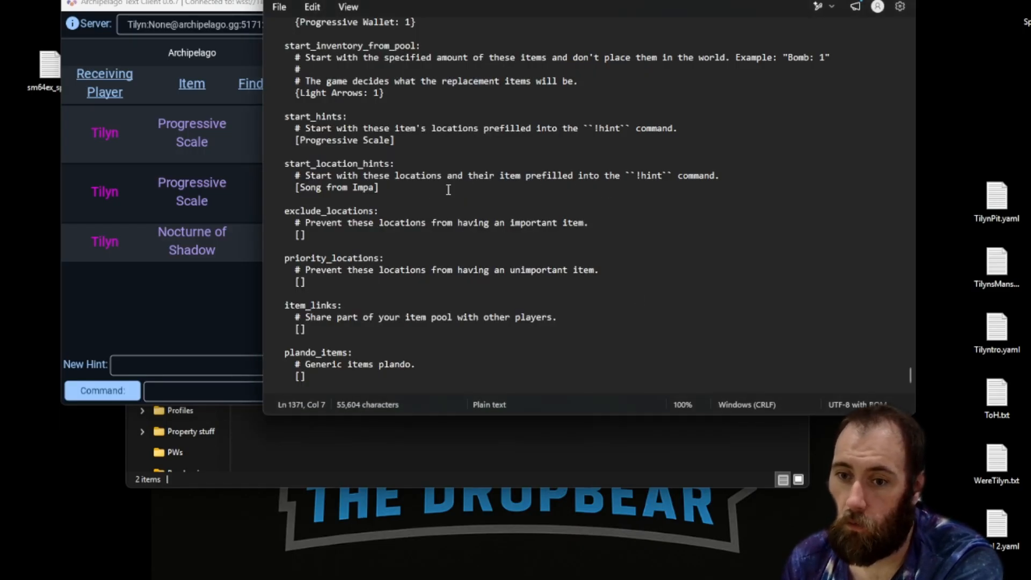
pyautogui.click(222, 275)
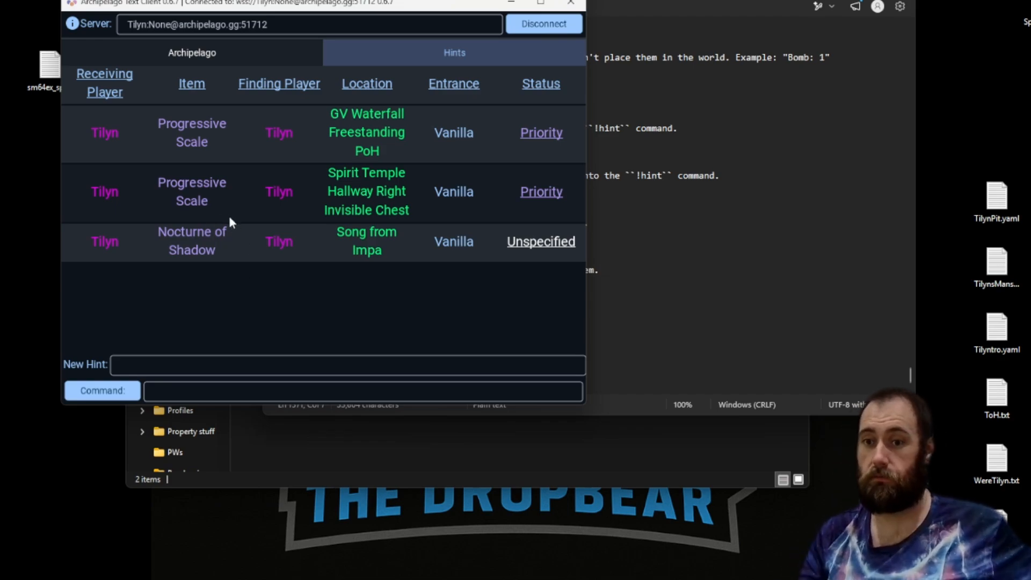
pyautogui.click(277, 48)
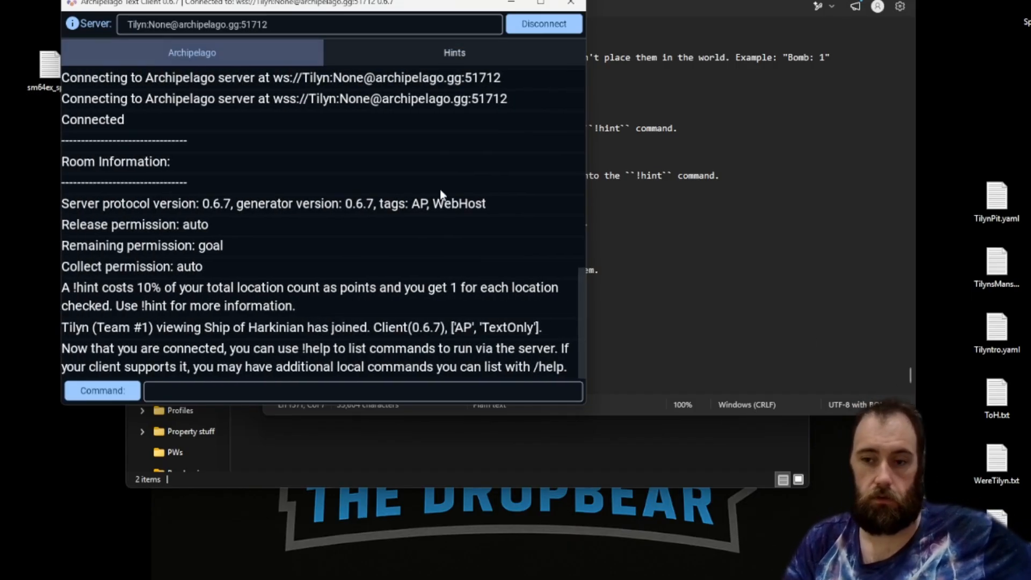
pyautogui.click(668, 283)
pyautogui.click(300, 234)
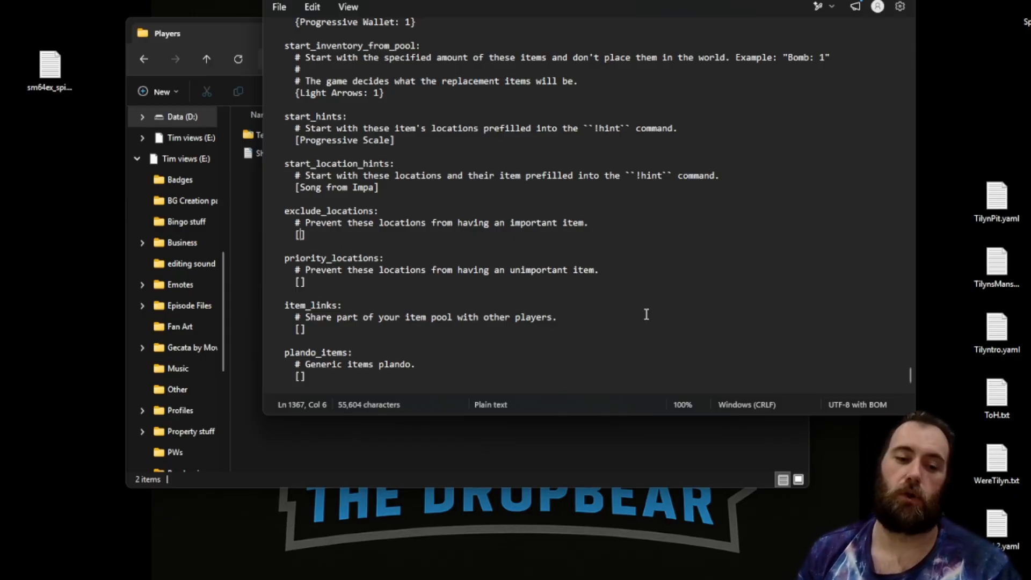
# Set the exclude_locations list to Water Temple Compass Chest.
pyautogui.write('Water Temple Compass Chest')
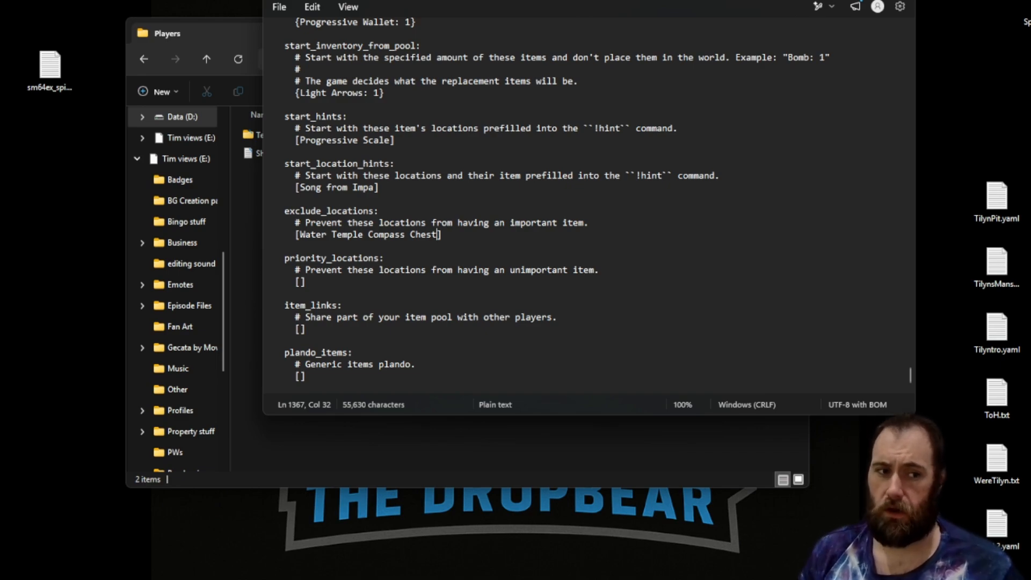
# Set the priority_locations list to Kokiri Sword Chest.
pyautogui.click(319, 294)
pyautogui.click(300, 283)
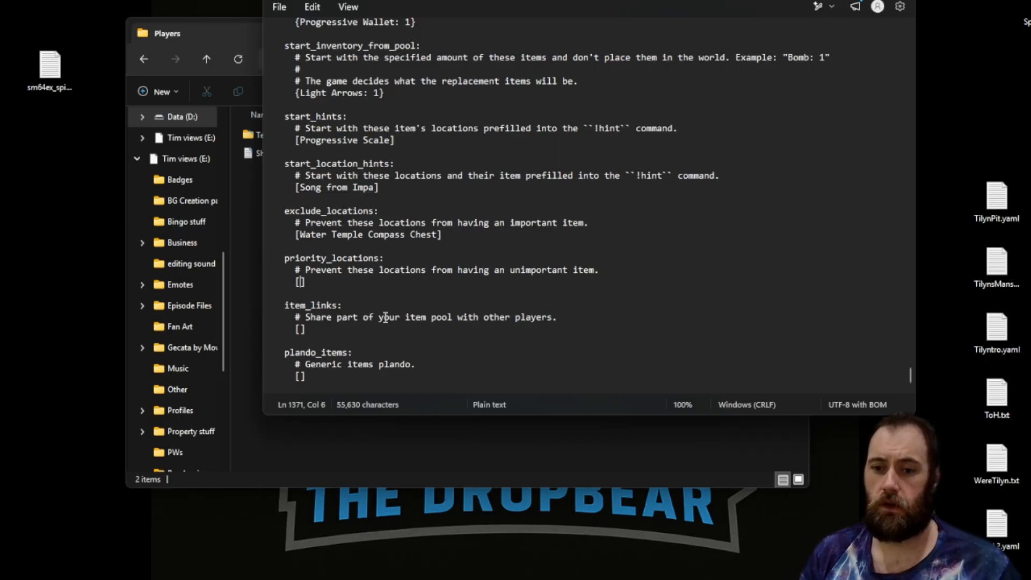
pyautogui.write('Kokiri Sword Chest')
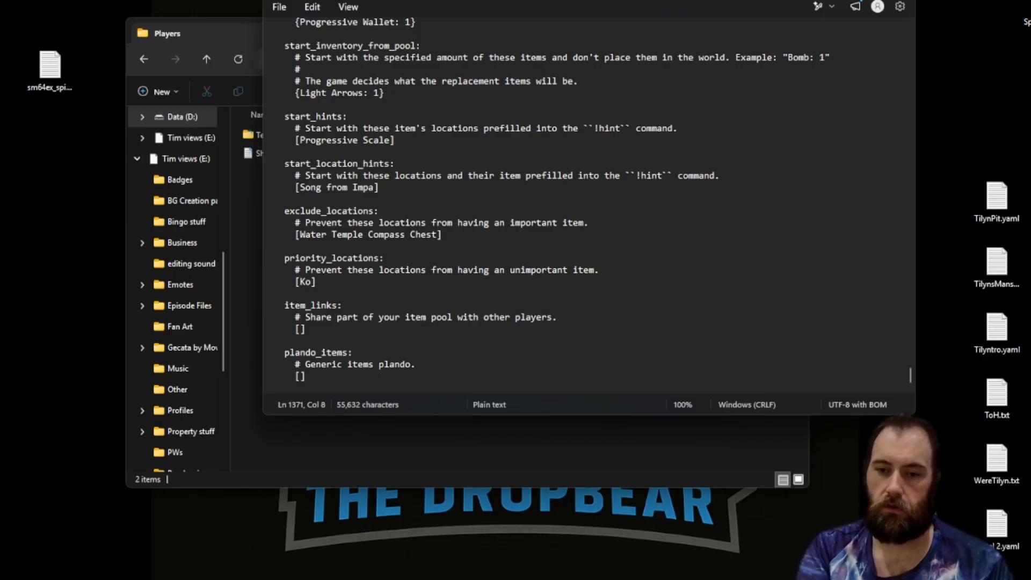
# Add Light Medalion and Shadow Medalion to the item_links list.
pyautogui.press('Down')
pyautogui.press('Down')
pyautogui.press('Down')
pyautogui.press('Down')
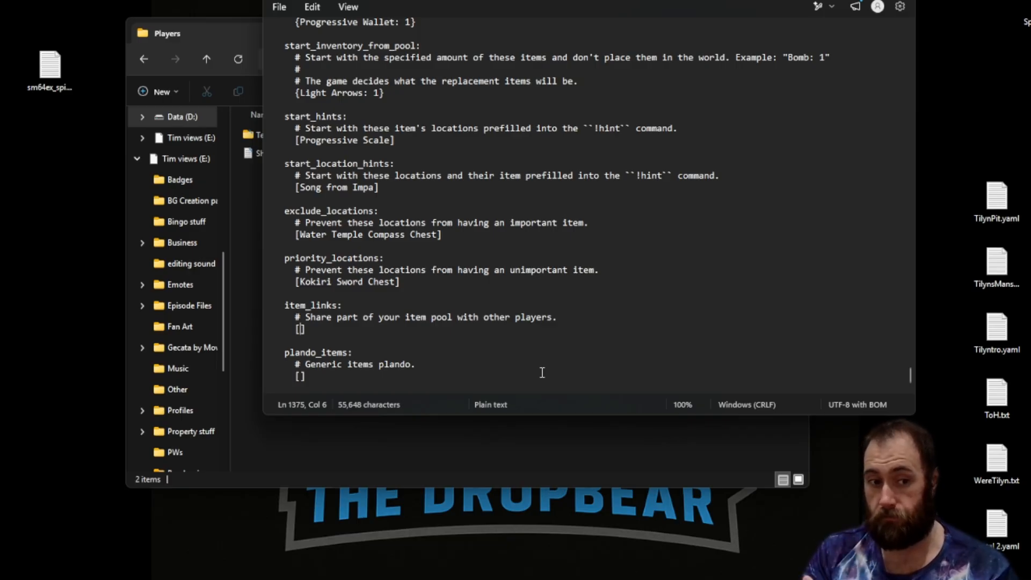
pyautogui.write('Light Med')
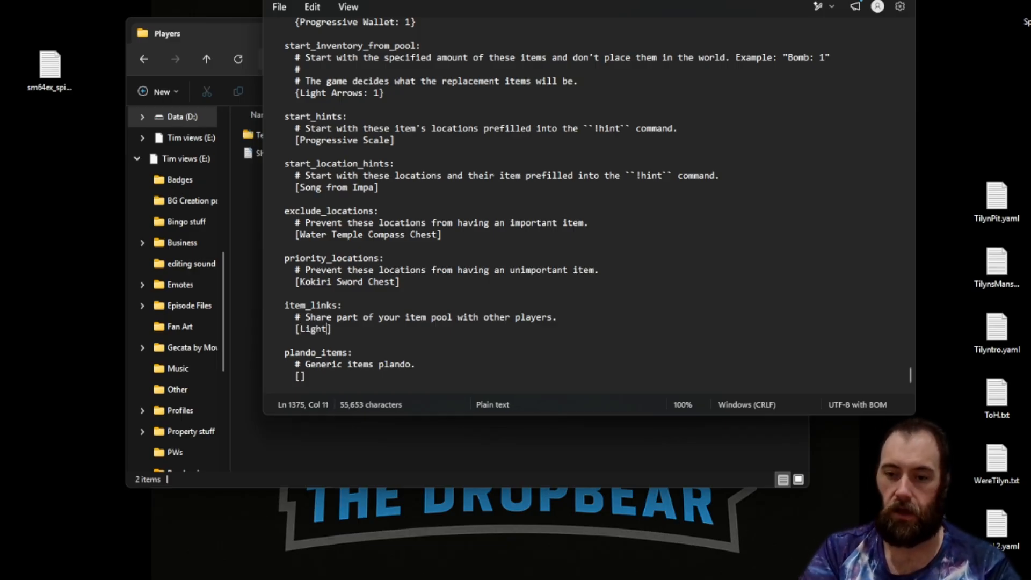
pyautogui.write('alion')
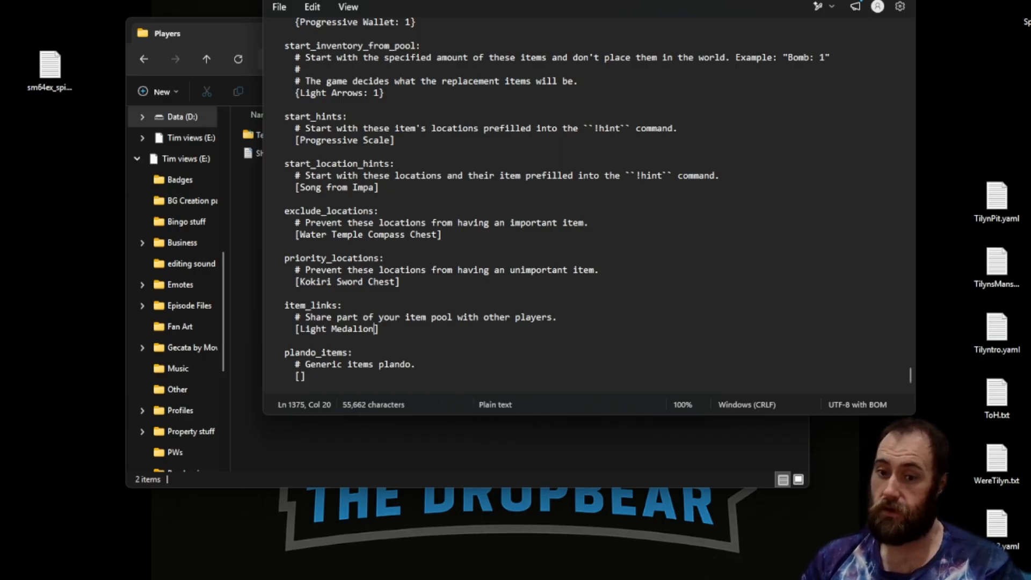
pyautogui.press('End')
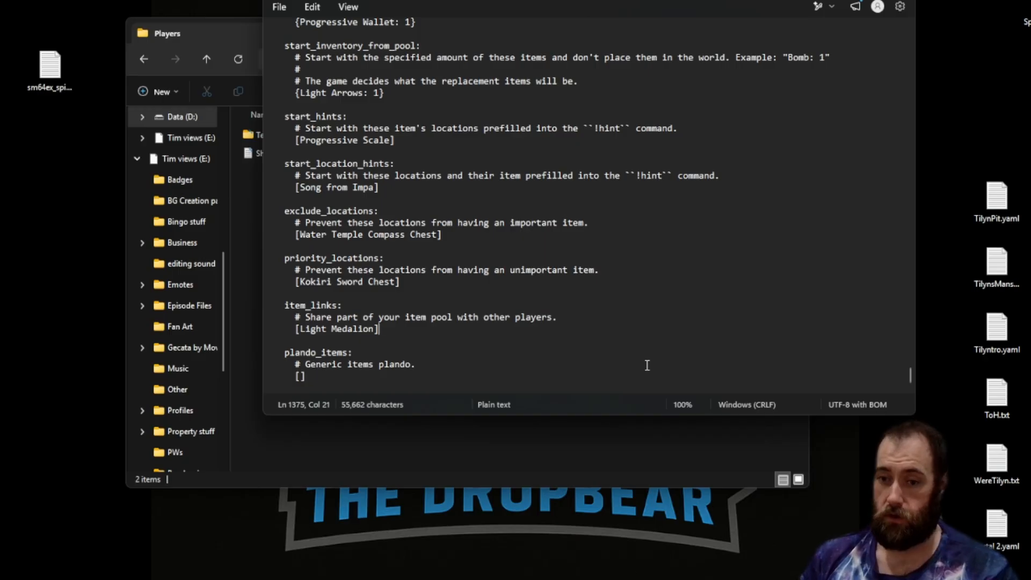
pyautogui.press('Left')
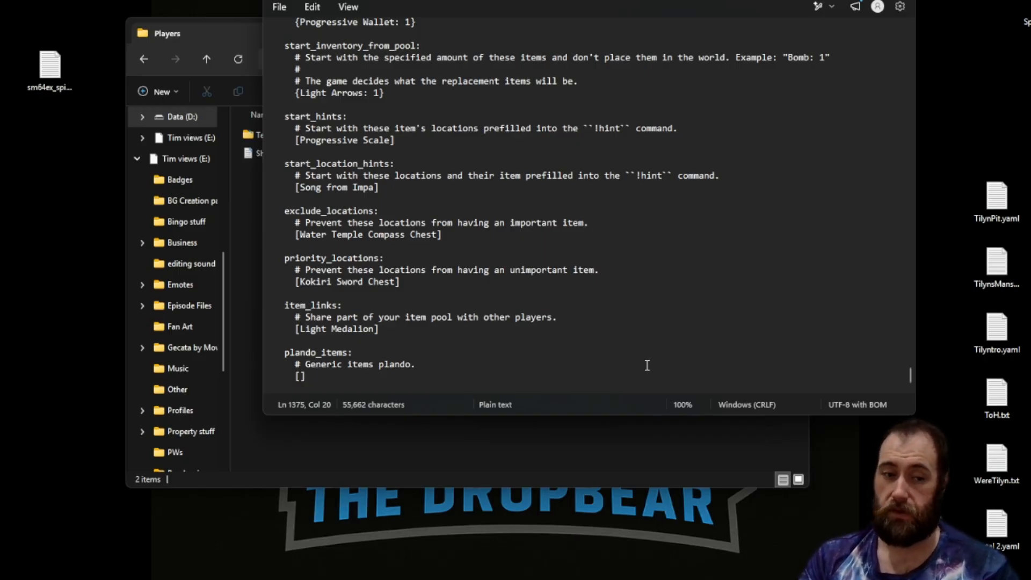
pyautogui.write(',  ')
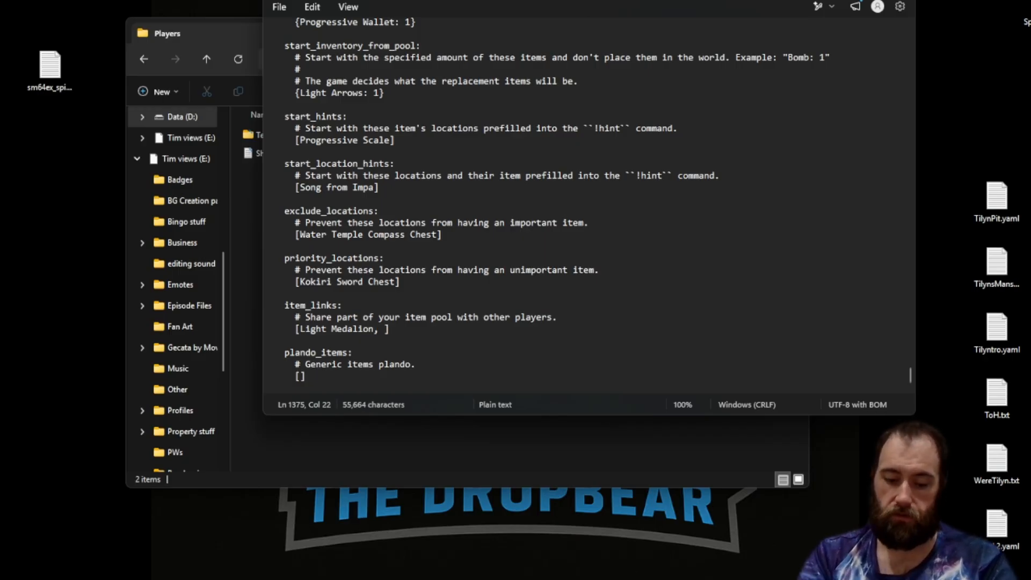
pyautogui.write('Shadow Me')
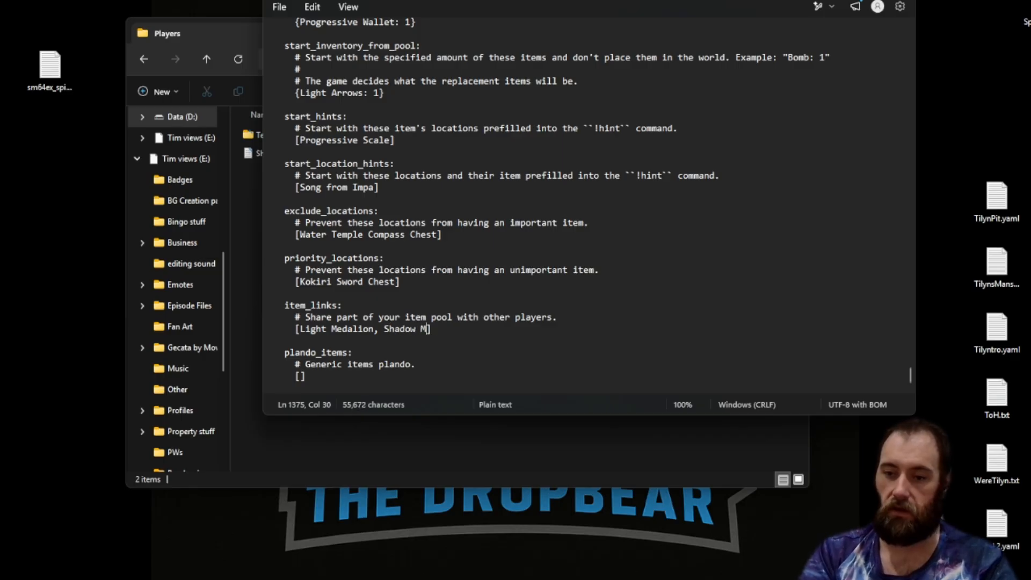
pyautogui.write('dalion')
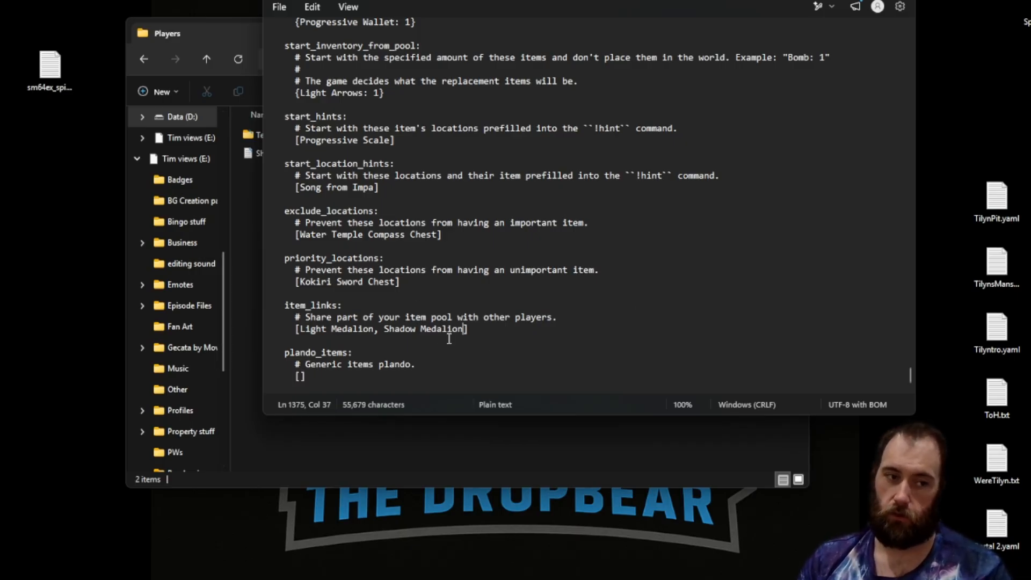
# Try duplicating the Progressive Hookshot: 2 line in the plando_items example block, then undo the paste.
pyautogui.click(300, 376)
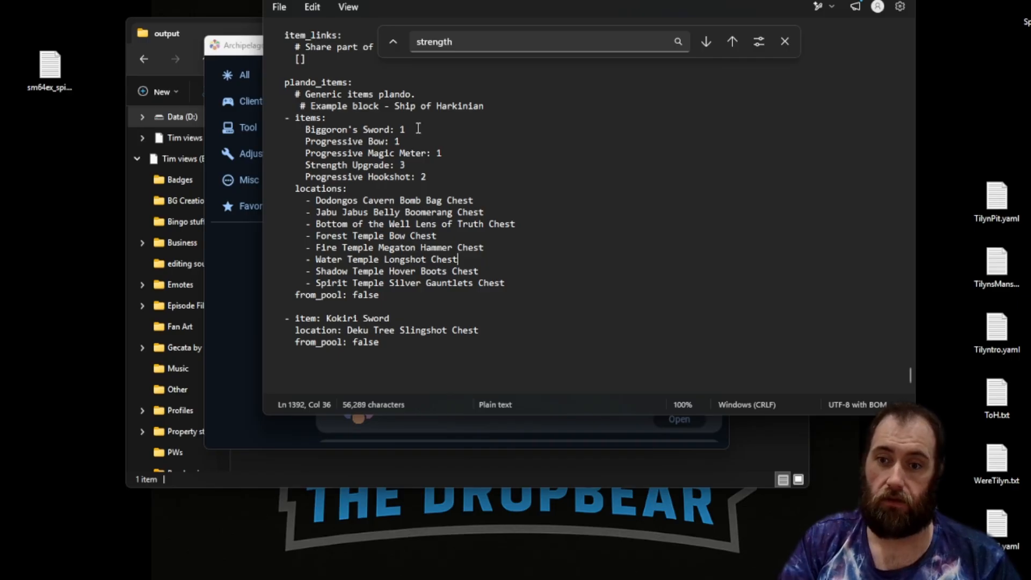
pyautogui.doubleClick(436, 127)
pyautogui.click(380, 125)
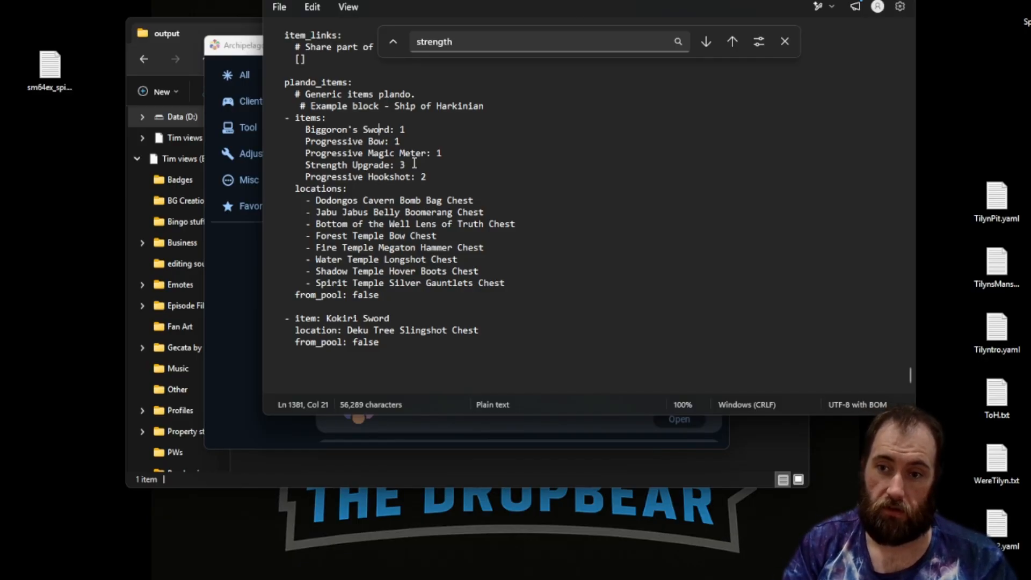
pyautogui.click(450, 181)
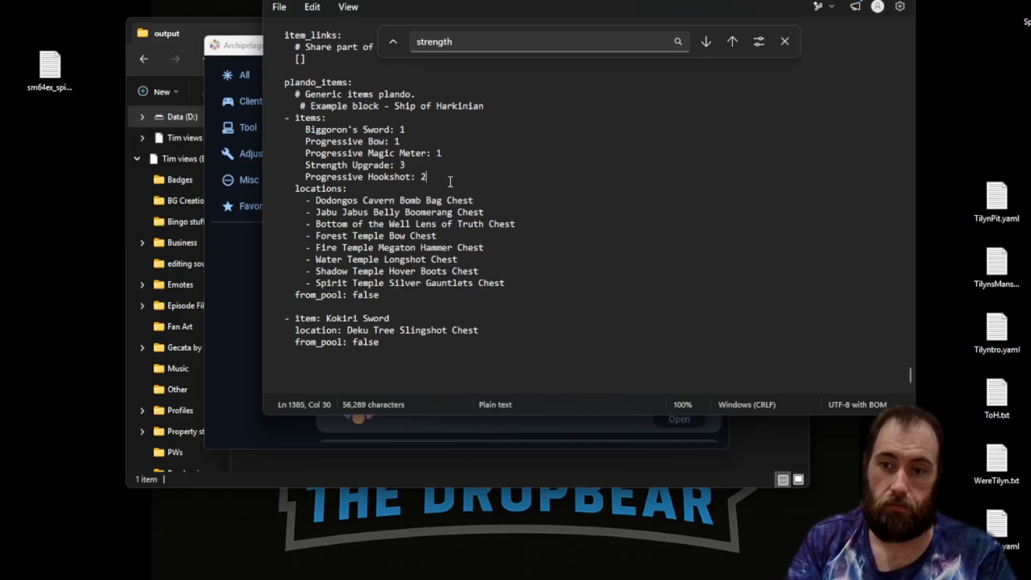
pyautogui.hotkey('shift', 'Up')
pyautogui.hotkey('ctrl', 'c')
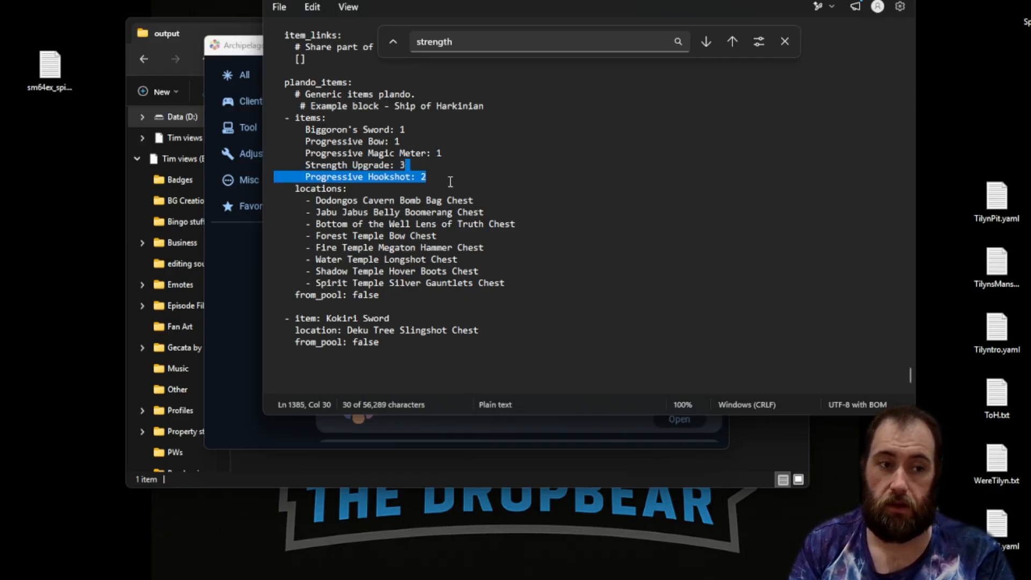
pyautogui.hotkey('shift', 'Down')
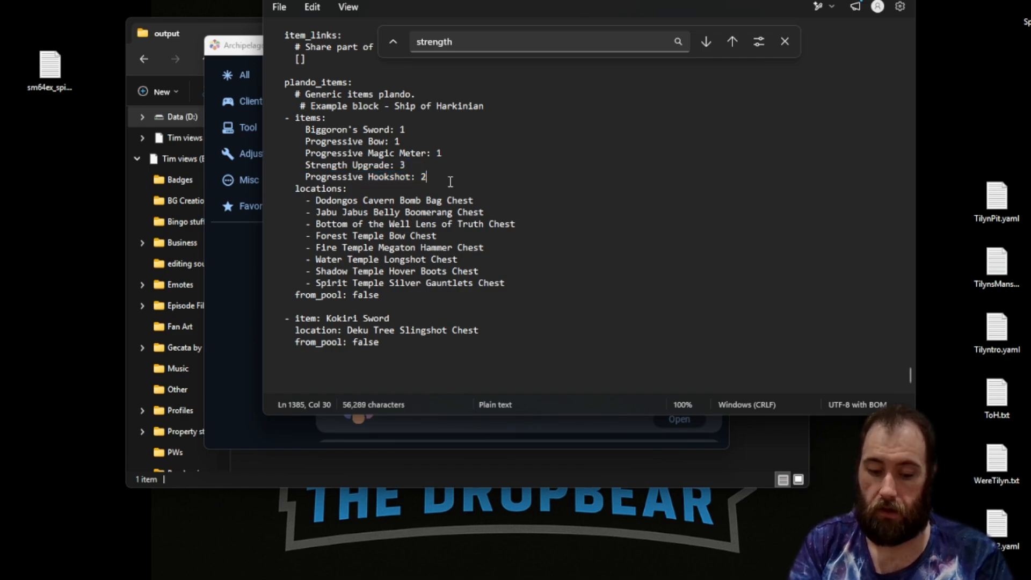
pyautogui.hotkey('ctrl', 'v')
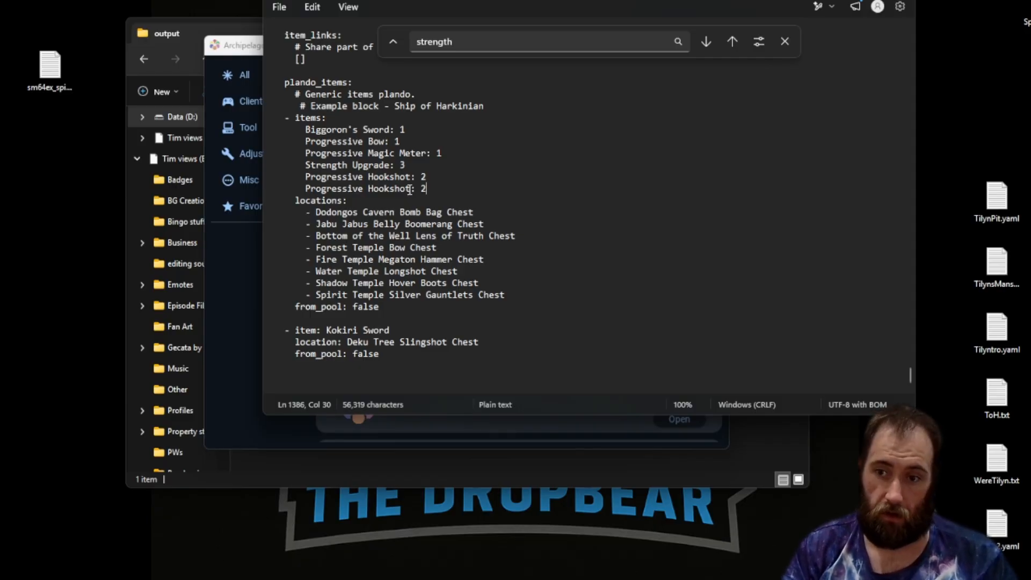
pyautogui.hotkey('ctrl', 'z')
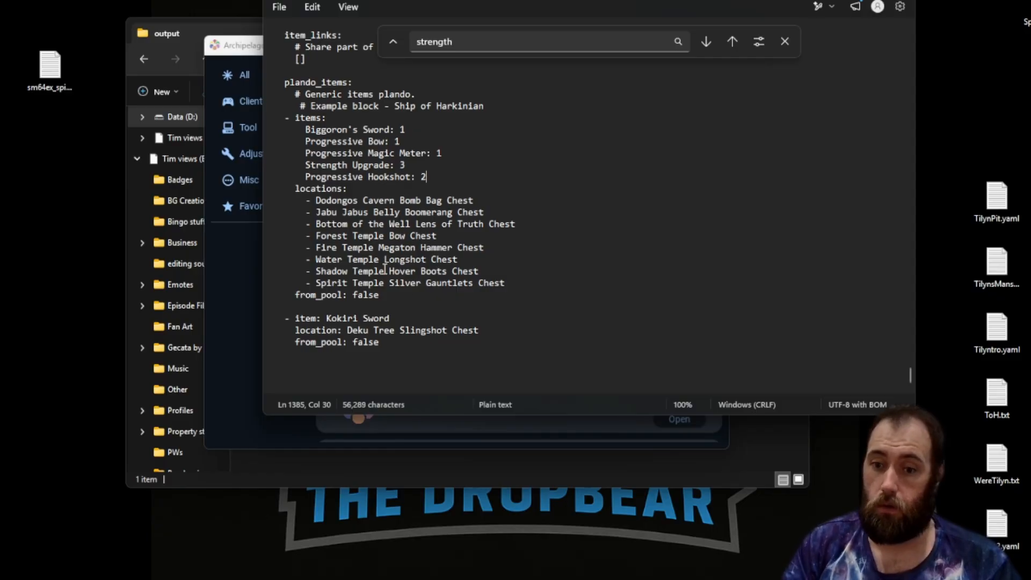
# Try copying the Bottom of the Well Lens of Truth Chest location line into the locations list, then undo it.
pyautogui.click(521, 224)
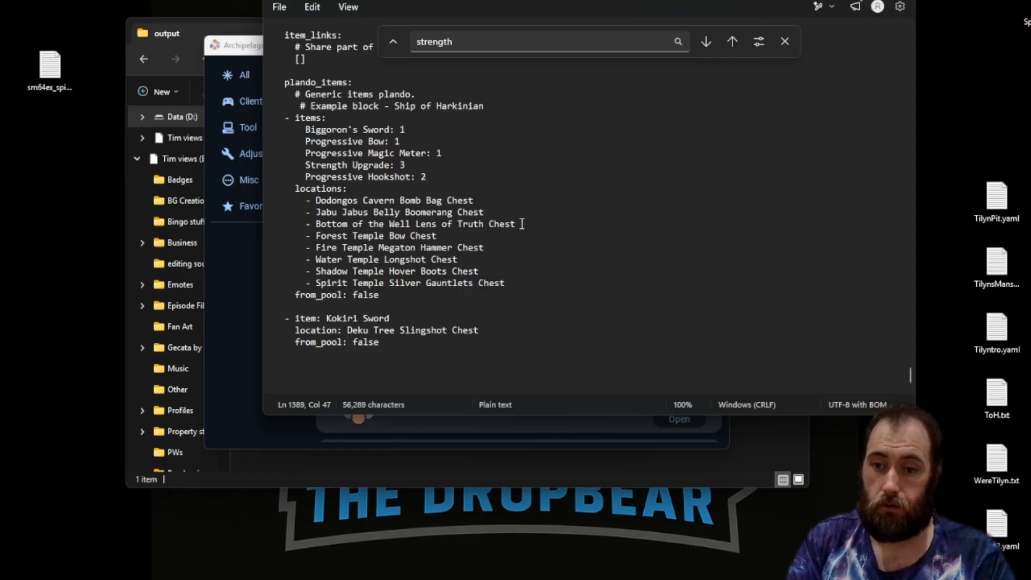
pyautogui.hotkey('shift', 'Up')
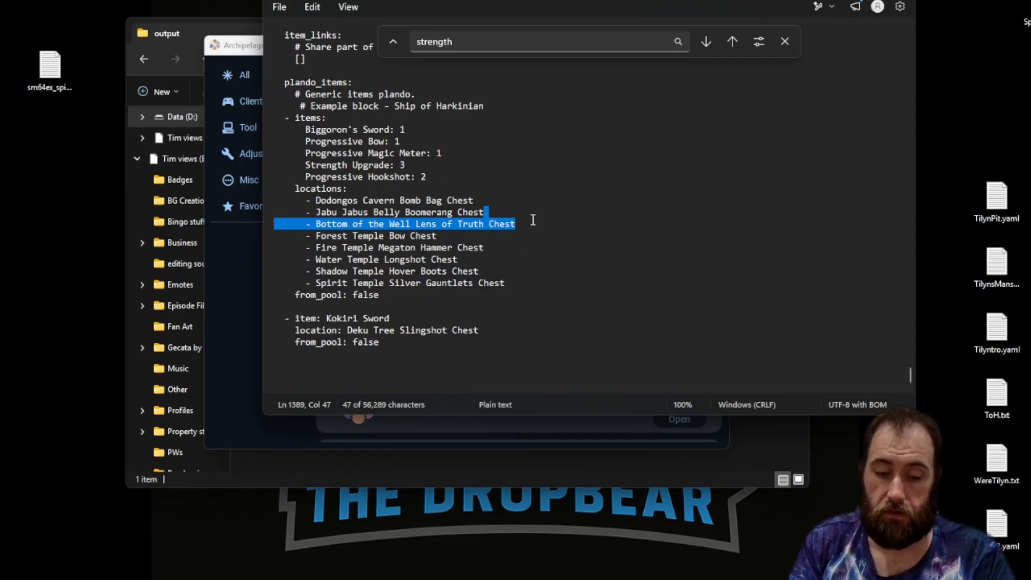
pyautogui.hotkey('ctrl', 'c')
pyautogui.press('Down')
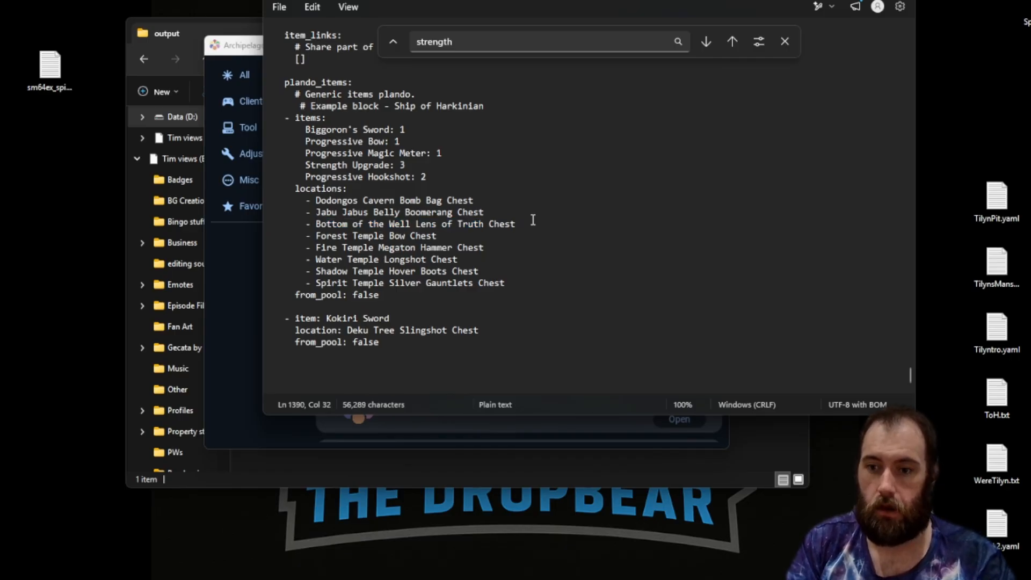
pyautogui.hotkey('ctrl', 'v')
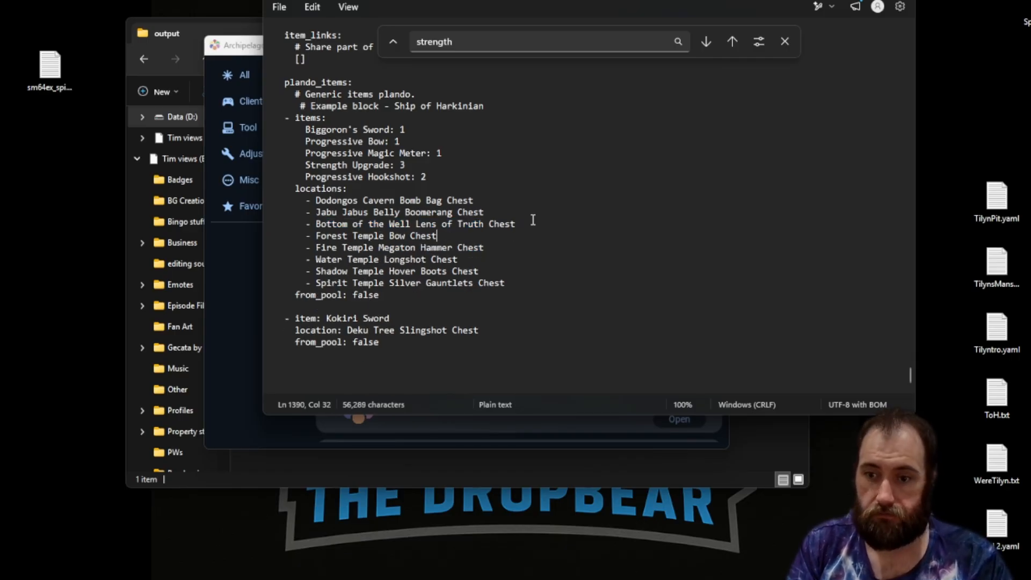
pyautogui.hotkey('ctrl', 'z')
# Duplicate the Kokiri Sword plando entry block, then undo the paste.
pyautogui.click(433, 347)
pyautogui.hotkey('shift', 'Up')
pyautogui.hotkey('shift', 'Up')
pyautogui.hotkey('shift', 'Up')
pyautogui.hotkey('shift', 'Up')
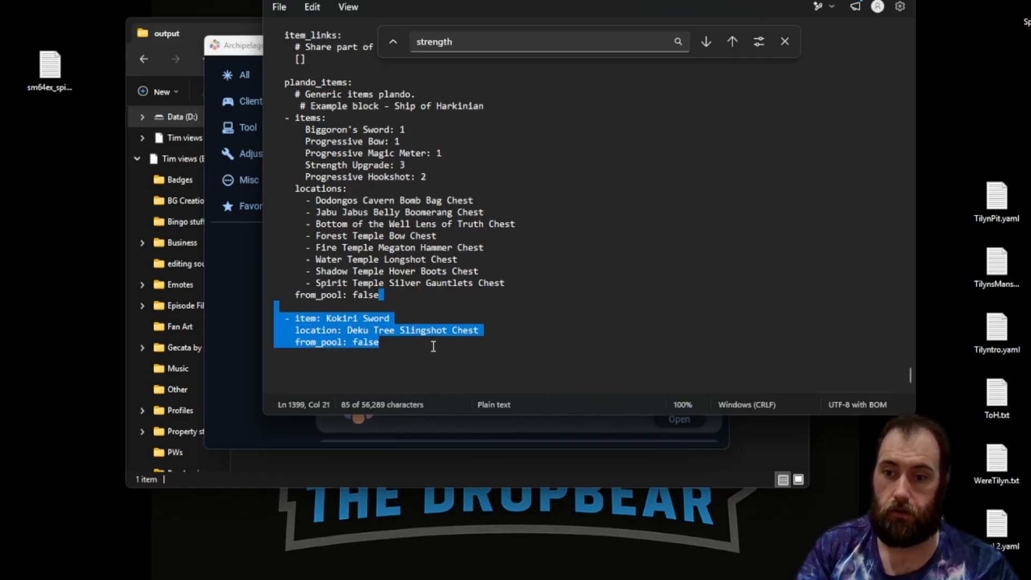
pyautogui.hotkey('ctrl', 'c')
pyautogui.press('Right')
pyautogui.hotkey('ctrl', 'v')
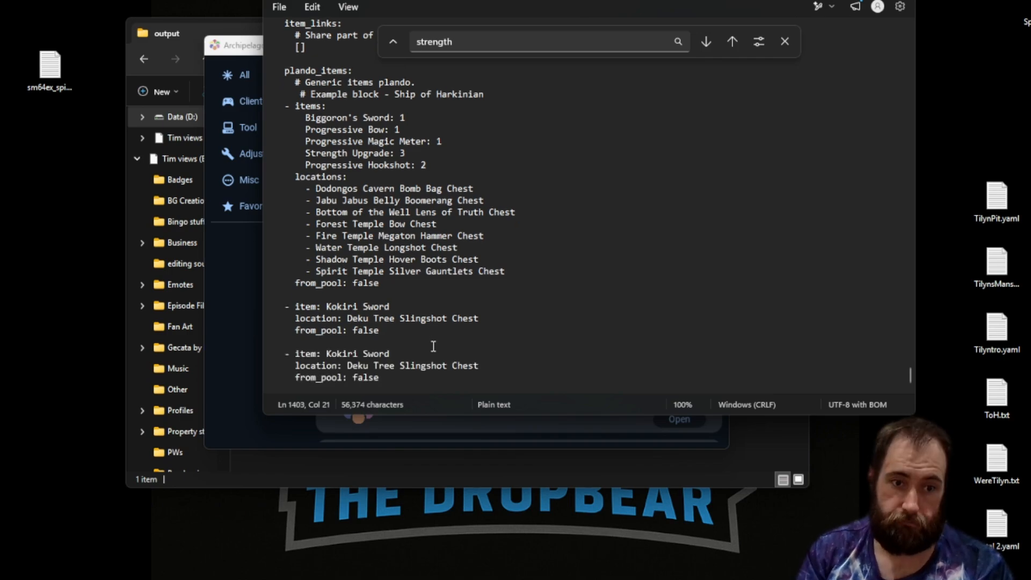
pyautogui.hotkey('ctrl', 'z')
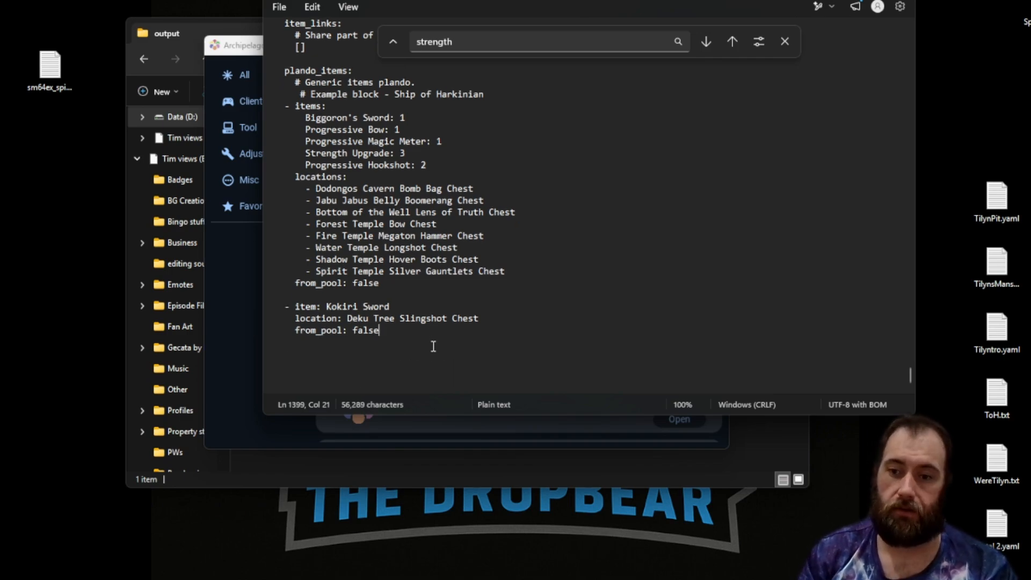
pyautogui.scroll(3, 428, 317)
pyautogui.scroll(-2, 431, 323)
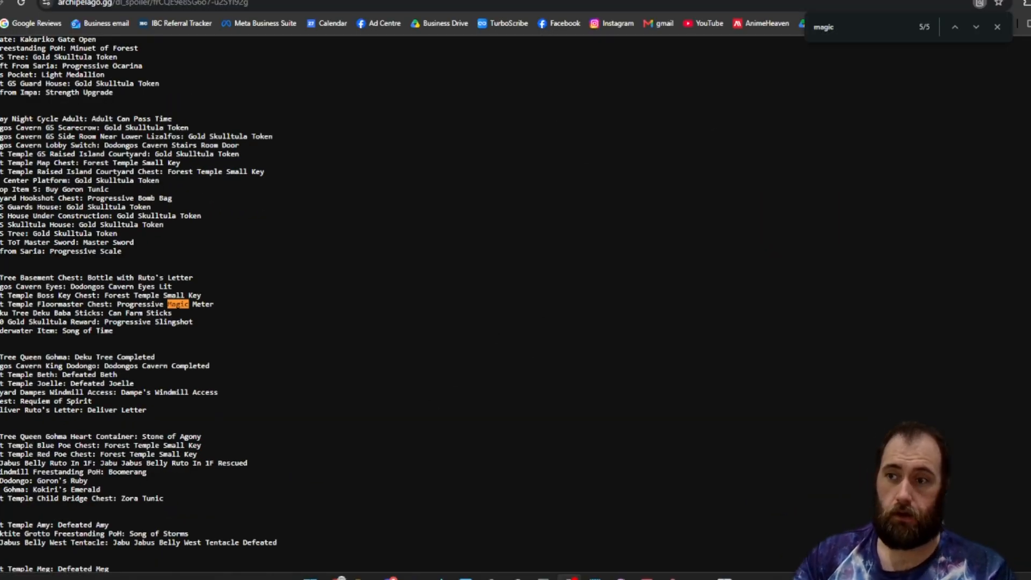
# Search the spoiler log page in the browser for bow.
pyautogui.hotkey('ctrl', 'f')
pyautogui.write('bow')
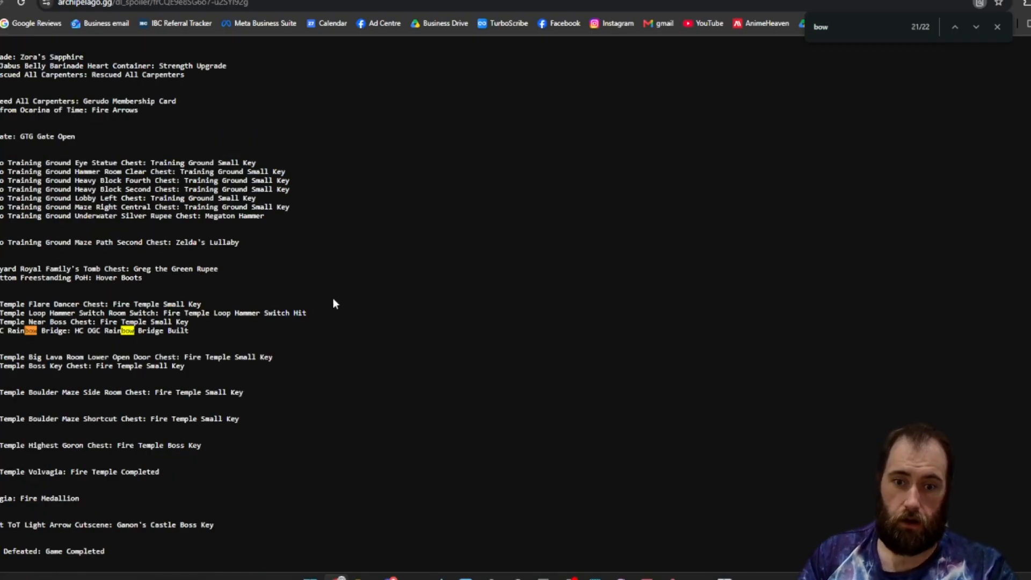
pyautogui.click(959, 30)
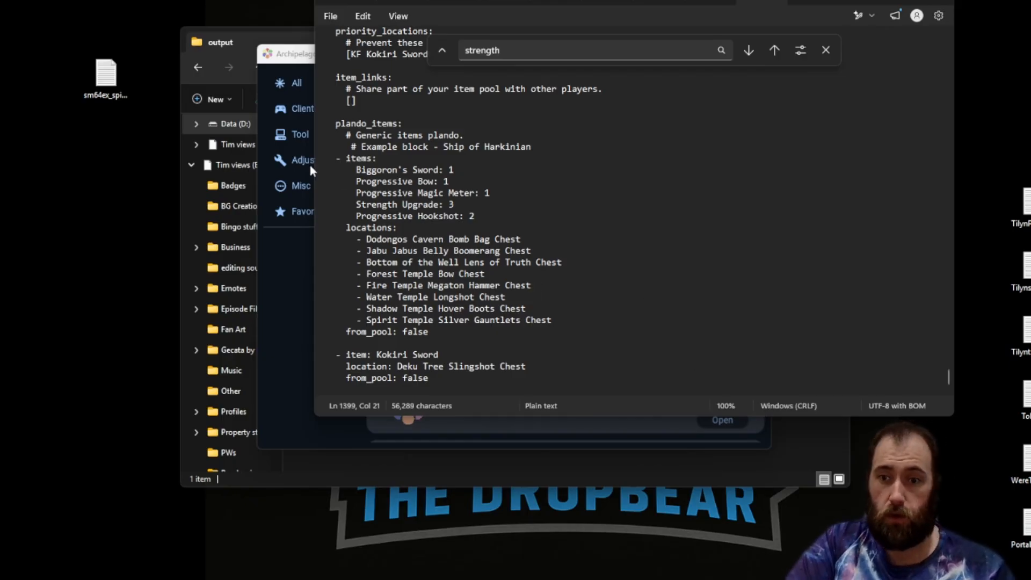
# Save the YAML as Ship of Harkinian.yaml in the Archipelago Players folder, replacing the existing file.
pyautogui.moveTo(356, 170); pyautogui.dragTo(433, 170)
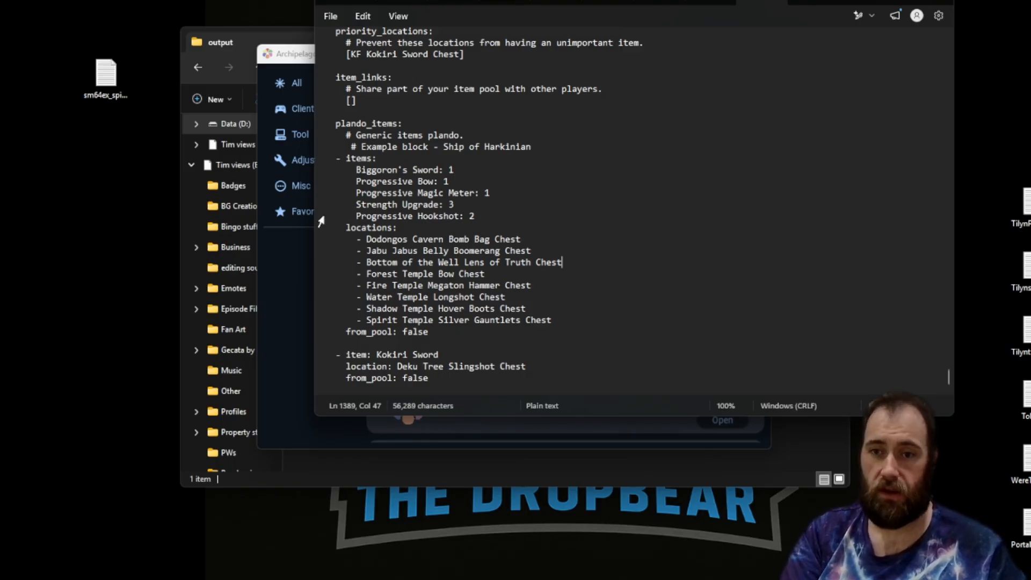
pyautogui.click(331, 16)
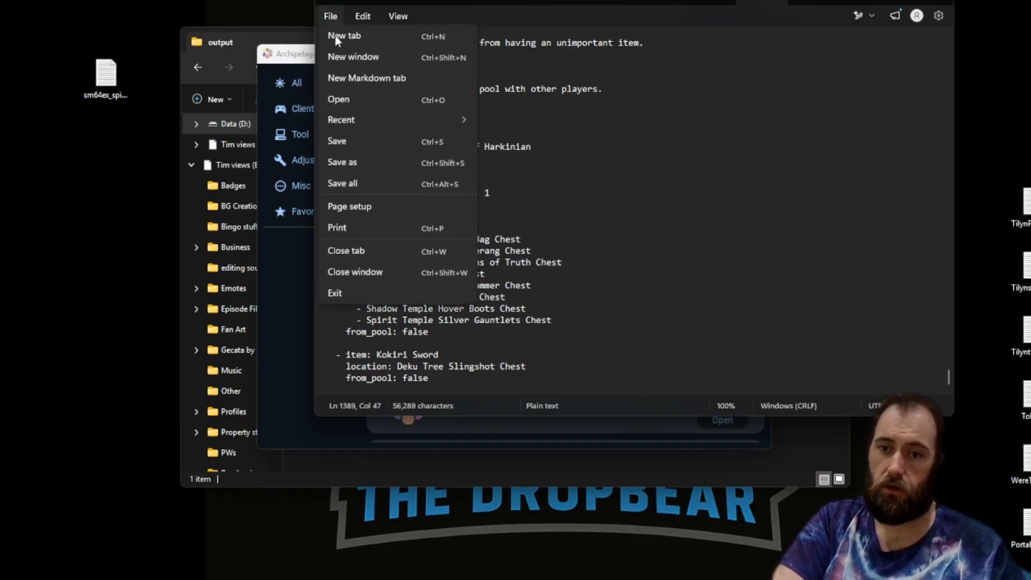
pyautogui.click(368, 164)
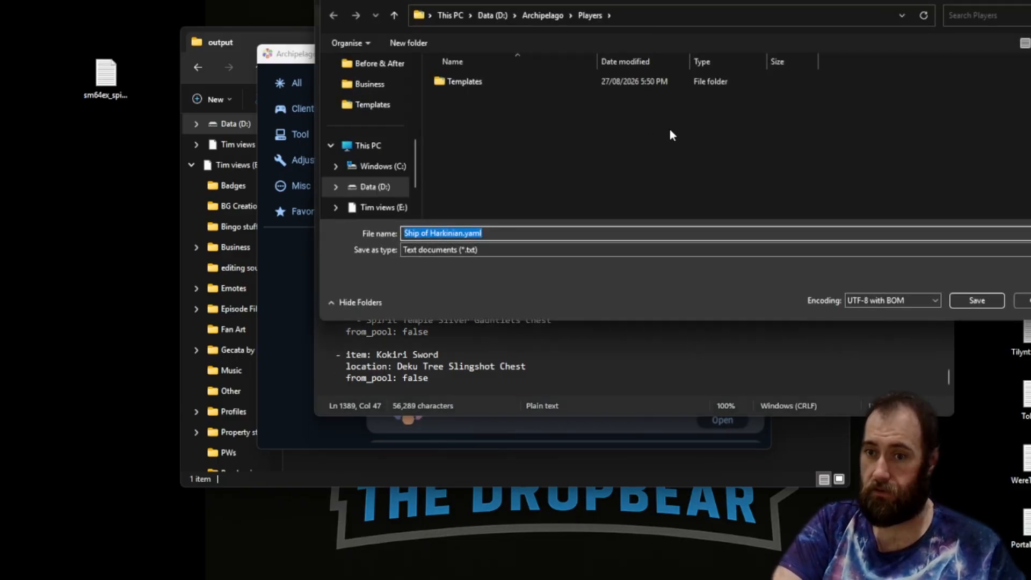
pyautogui.doubleClick(546, 81)
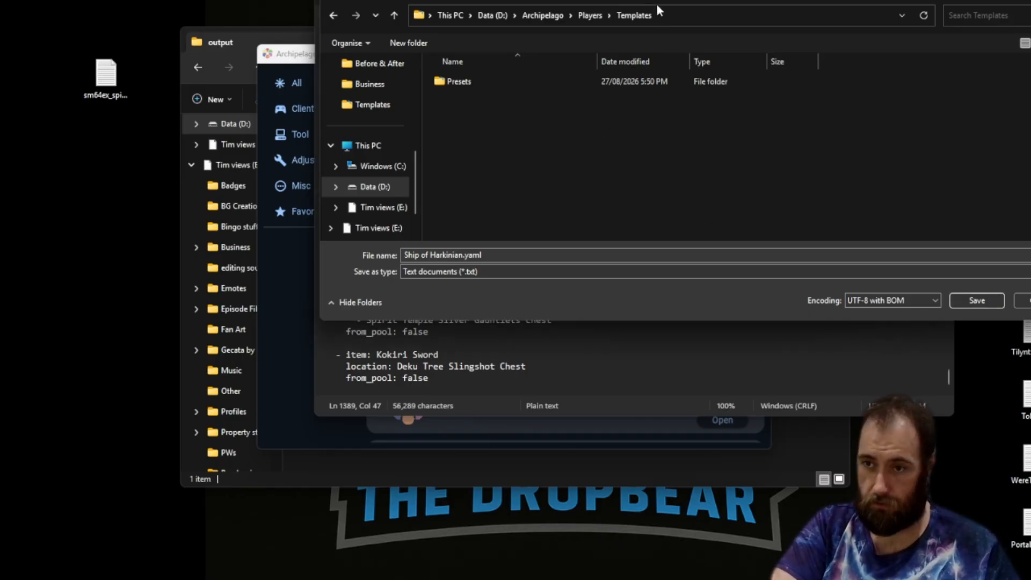
pyautogui.click(586, 16)
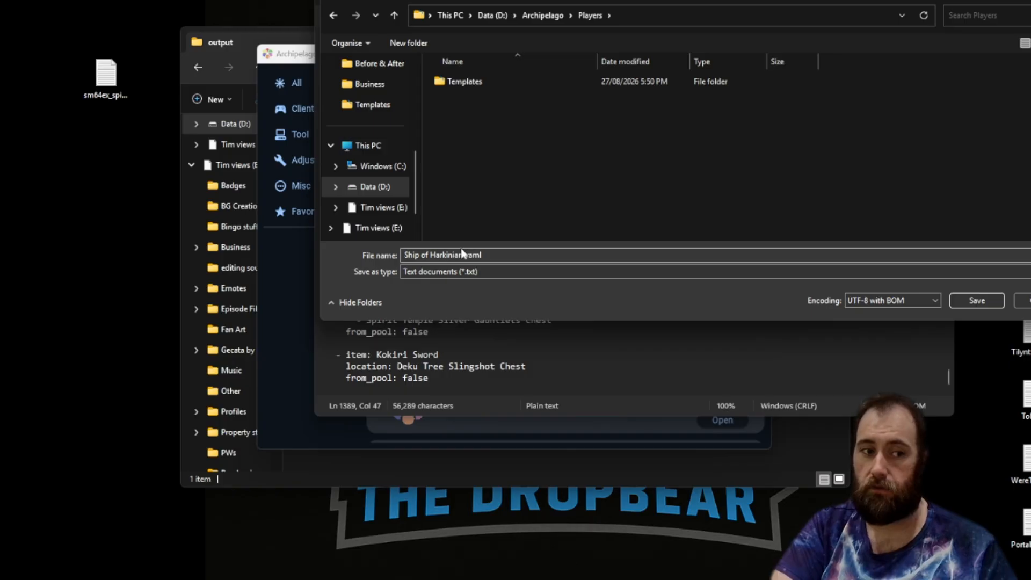
pyautogui.click(970, 300)
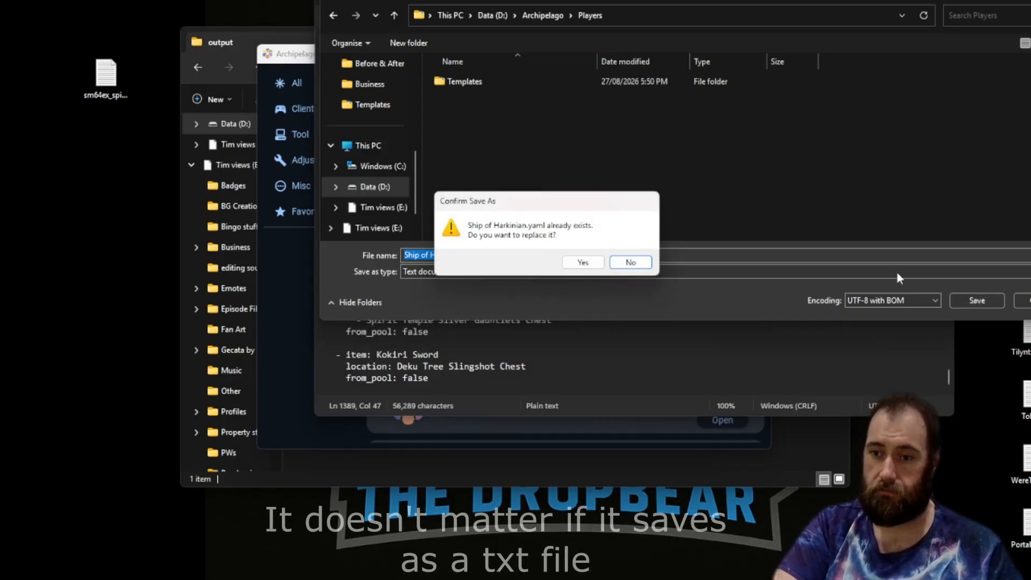
pyautogui.click(582, 263)
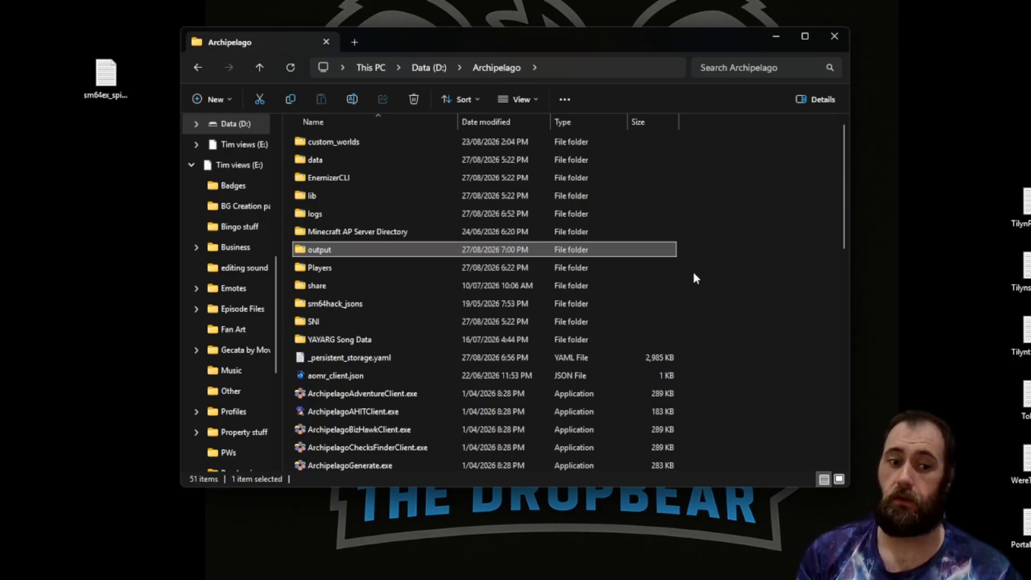
# Open the Players folder and copy TilynPit.yaml and TilynsMansion.yaml from the desktop into it.
pyautogui.doubleClick(572, 267)
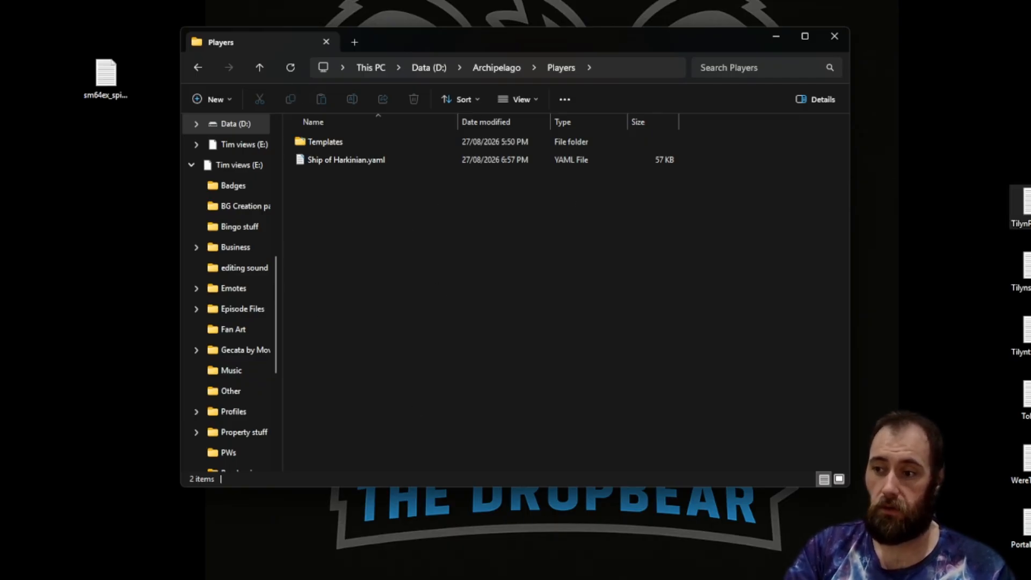
pyautogui.click(1020, 207)
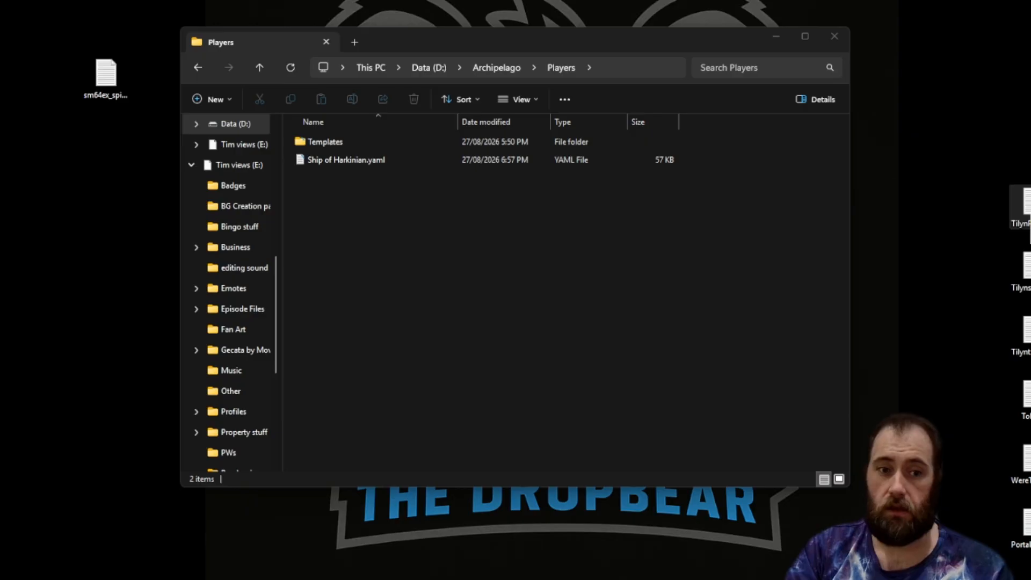
pyautogui.moveTo(1020, 207); pyautogui.dragTo(516, 219)
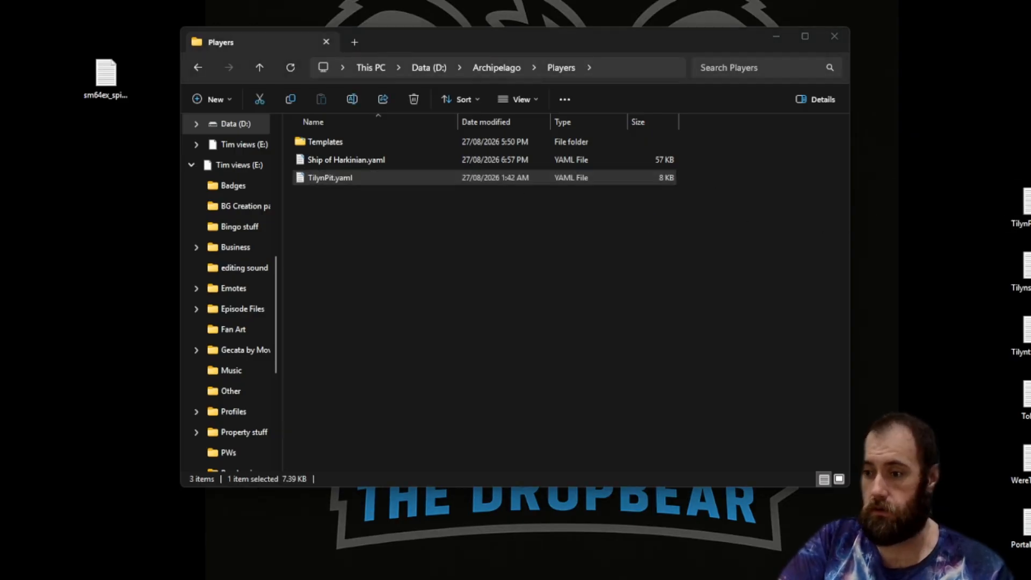
pyautogui.moveTo(1017, 271); pyautogui.dragTo(516, 226)
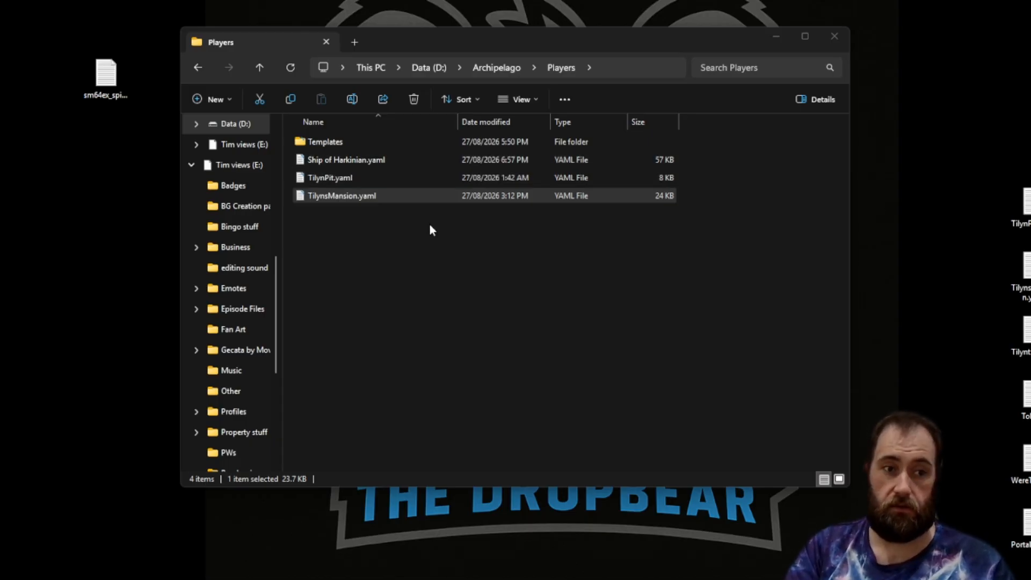
# Generate the multiworld from the Archipelago Launcher and open the Archipelago output folder.
pyautogui.click(439, 252)
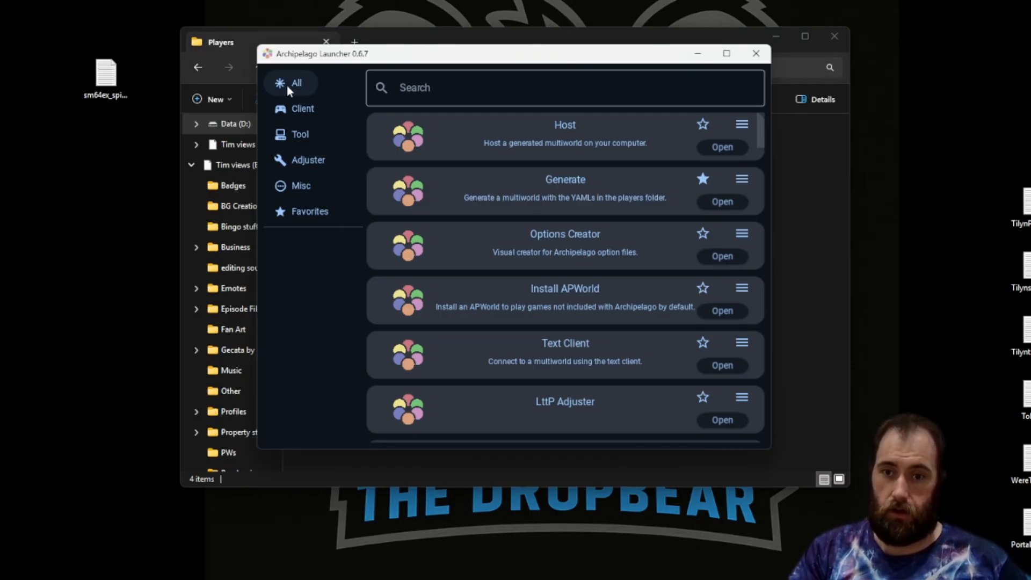
pyautogui.click(301, 186)
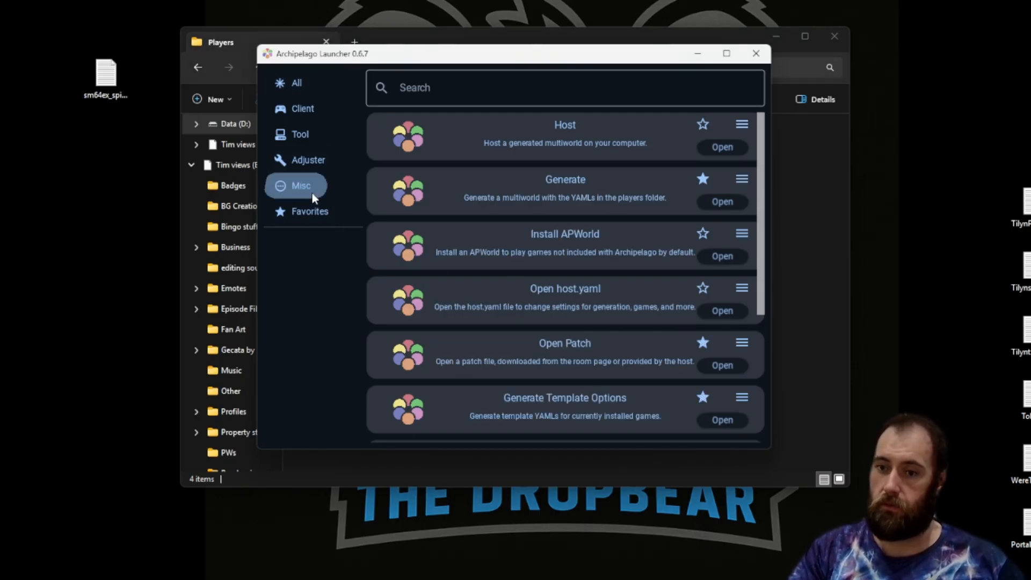
pyautogui.click(306, 86)
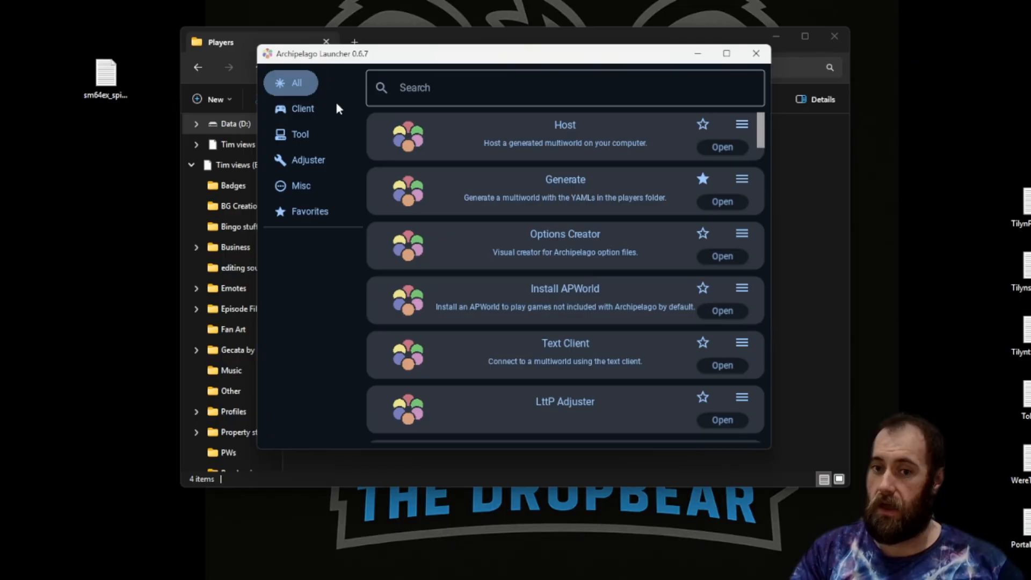
pyautogui.click(733, 203)
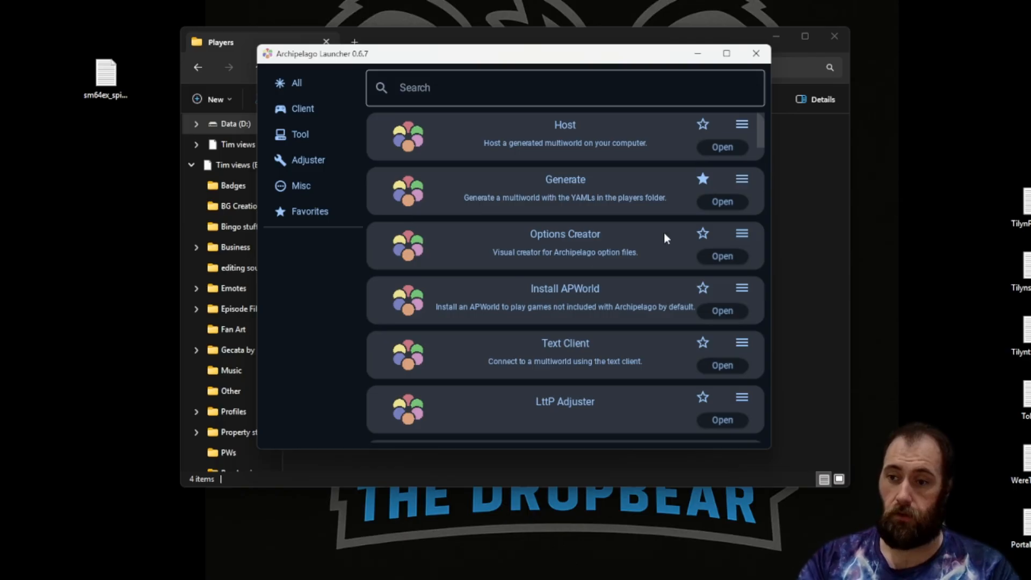
pyautogui.click(805, 230)
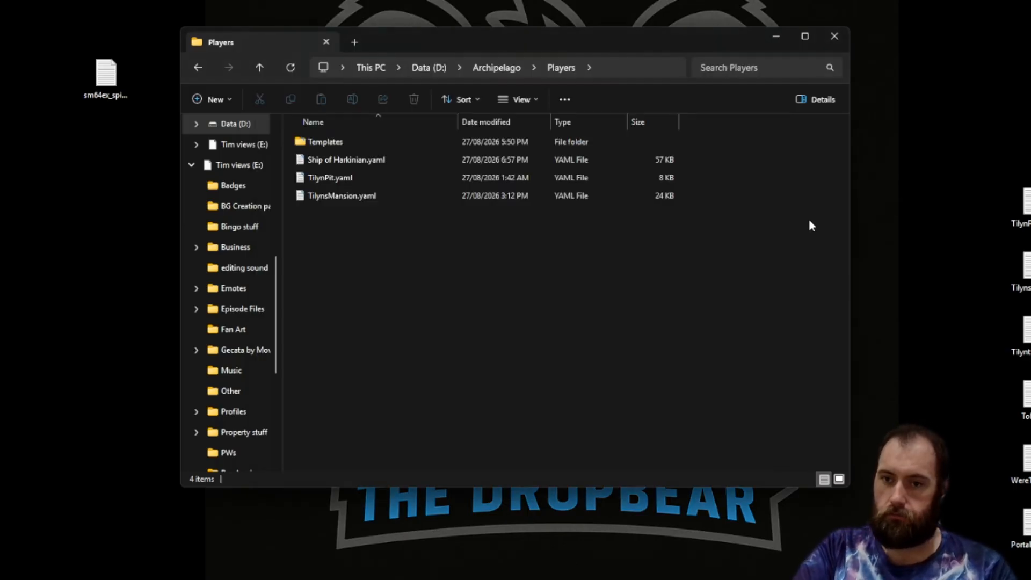
pyautogui.click(497, 67)
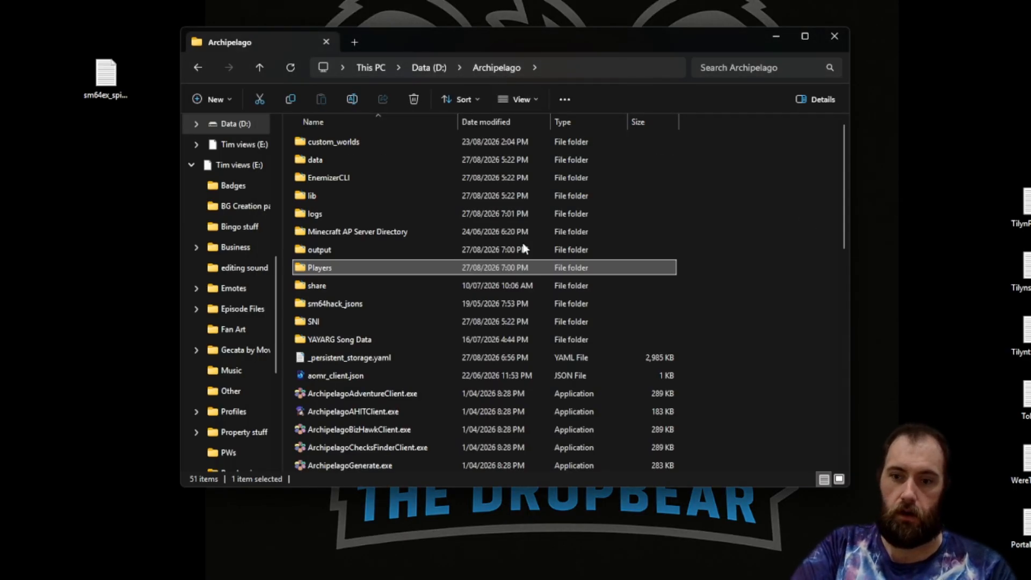
pyautogui.doubleClick(356, 250)
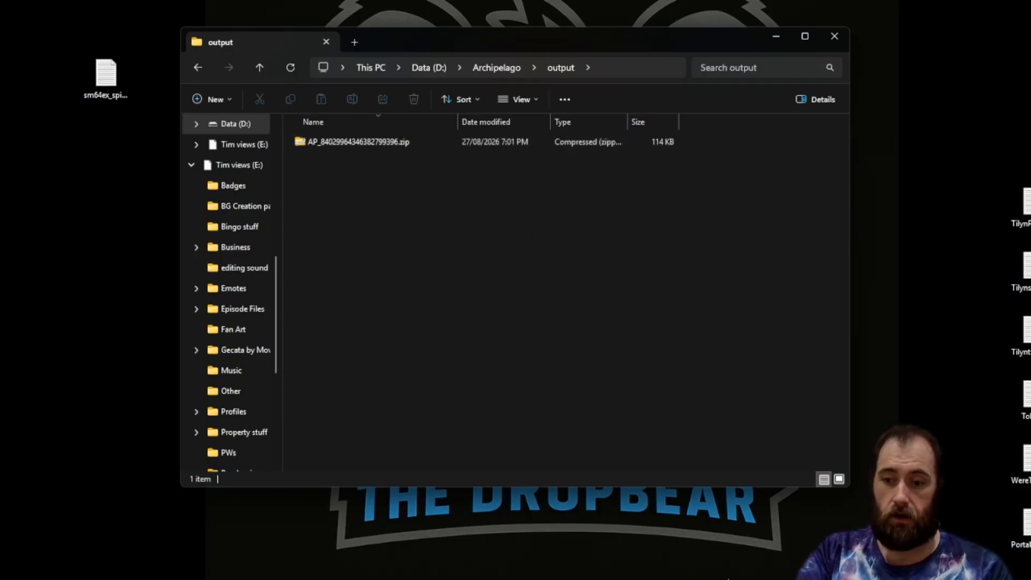
# Set the random-range-50-60 weight under progression_balancing to 0 and save the YAML.
pyautogui.scroll(-14, 644, 300)
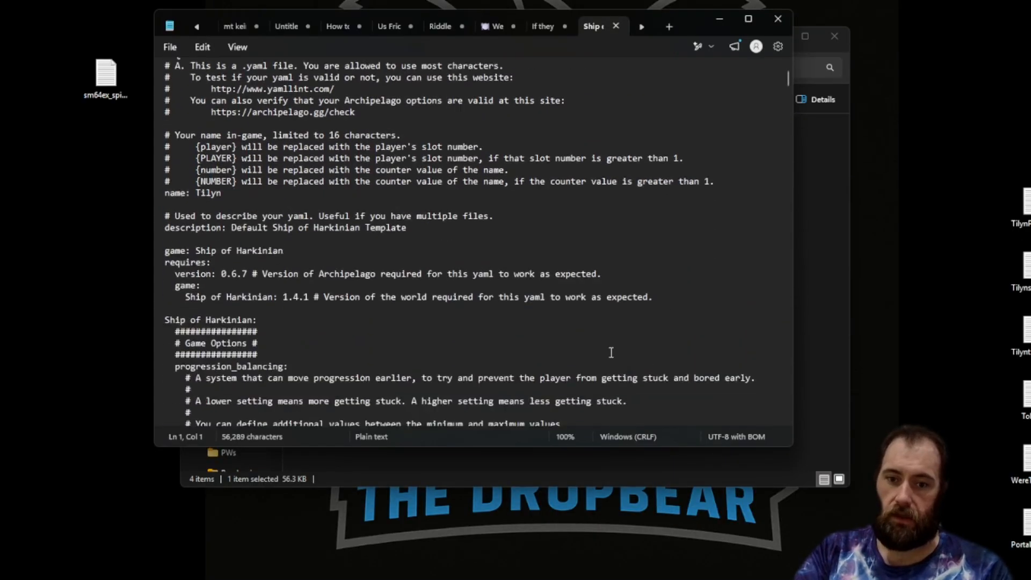
pyautogui.click(290, 320)
pyautogui.press('Delete')
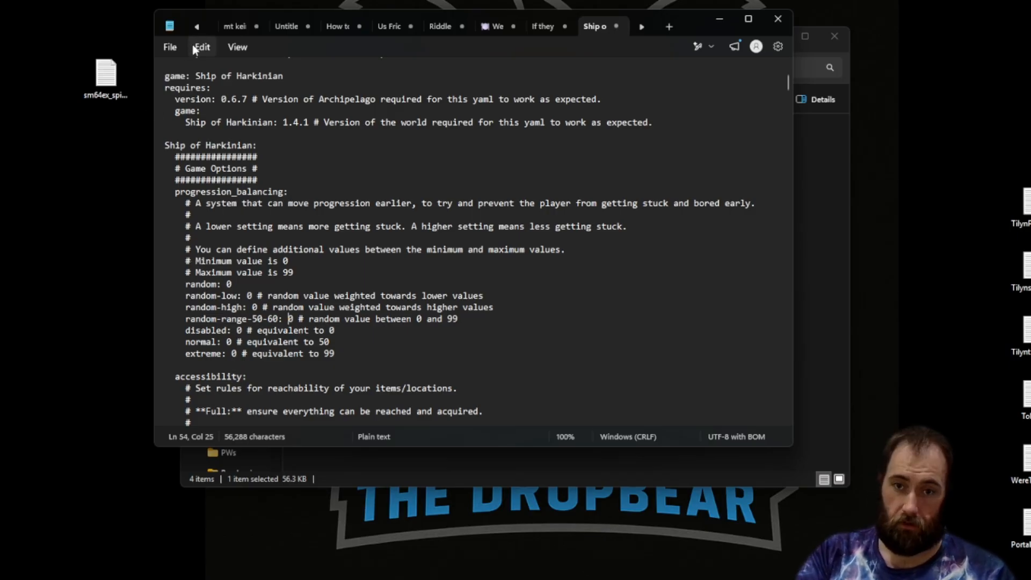
pyautogui.click(170, 47)
pyautogui.click(210, 179)
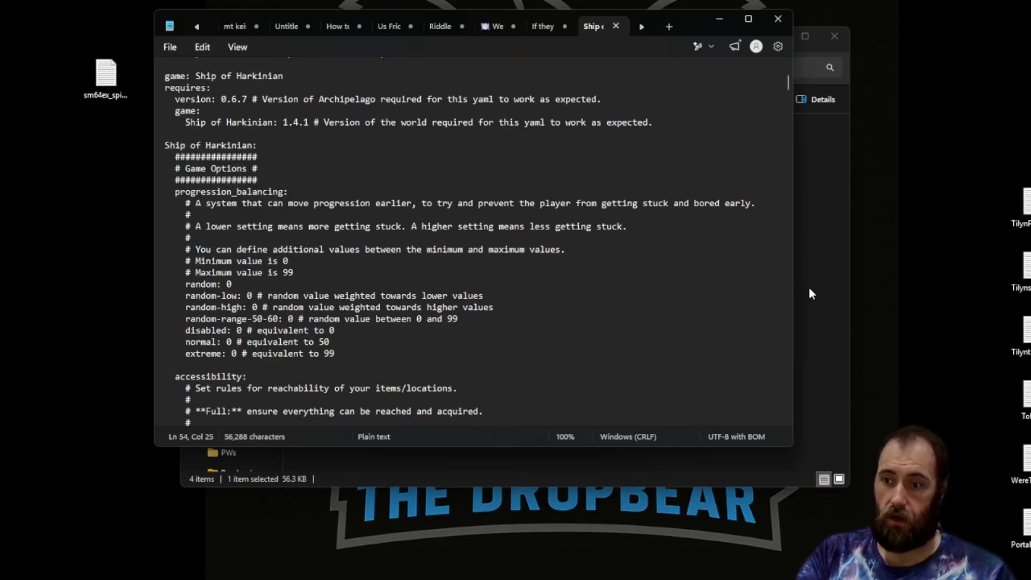
# Try to generate the multiworld from the launcher, then close the generator console.
pyautogui.click(672, 578)
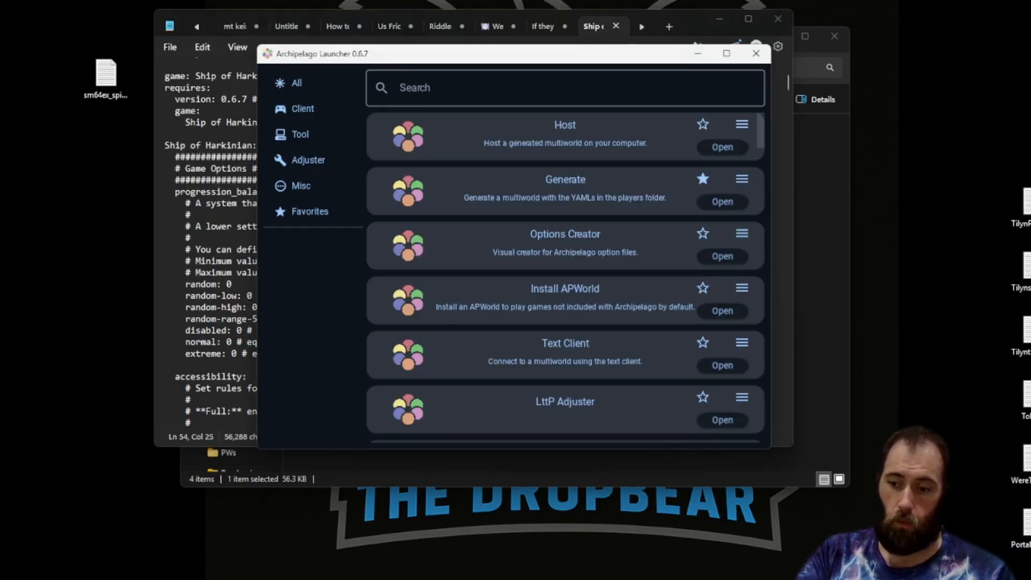
pyautogui.click(716, 203)
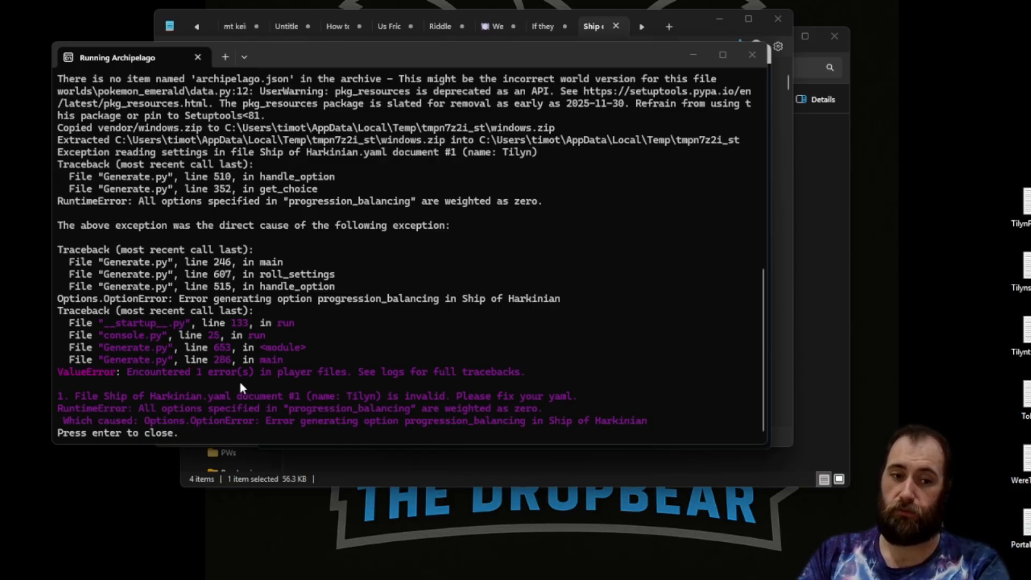
pyautogui.write('0')
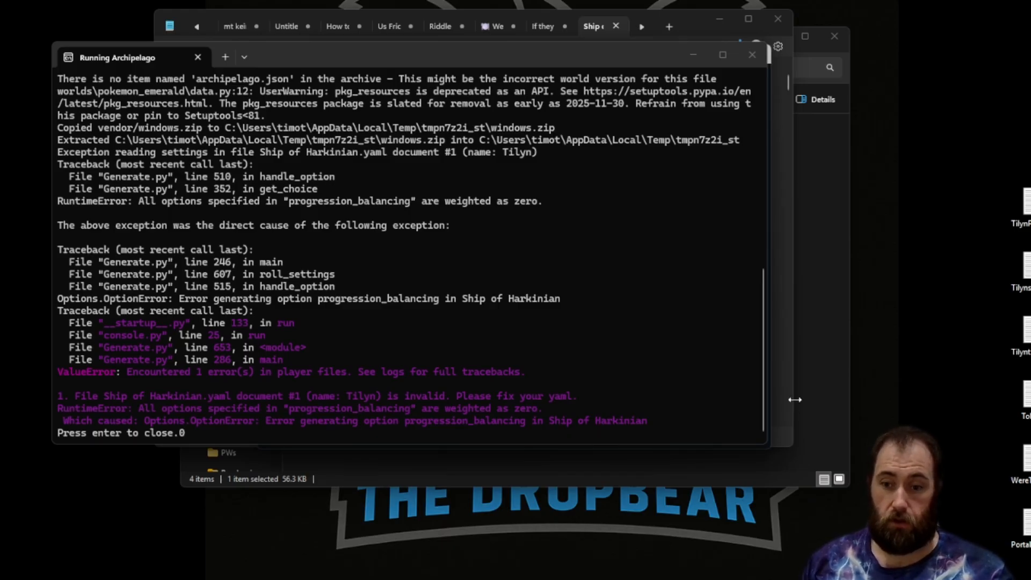
pyautogui.press('Return')
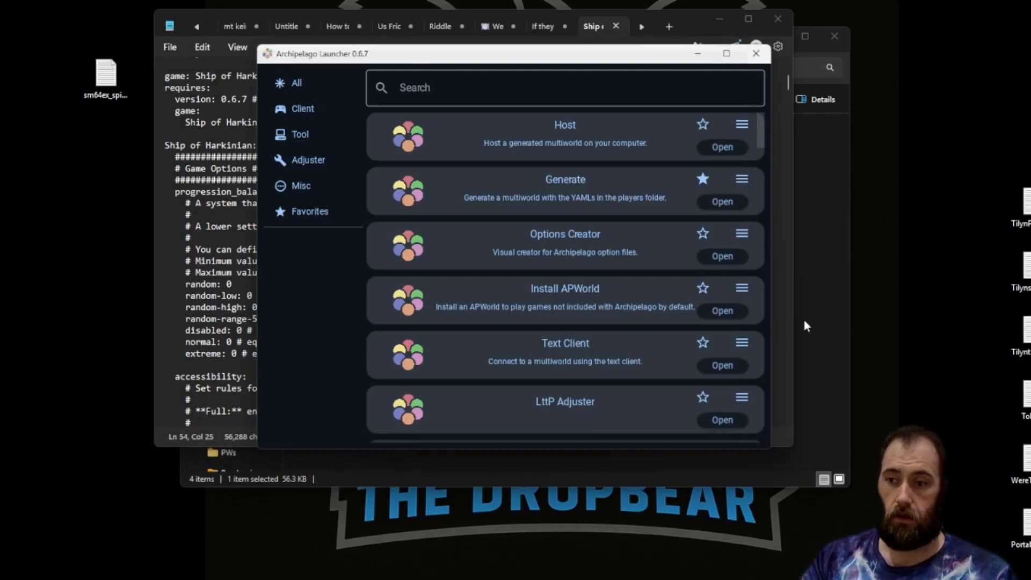
# Set the normal weight under progression_balancing to 50 and save the YAML.
pyautogui.click(764, 336)
pyautogui.click(780, 328)
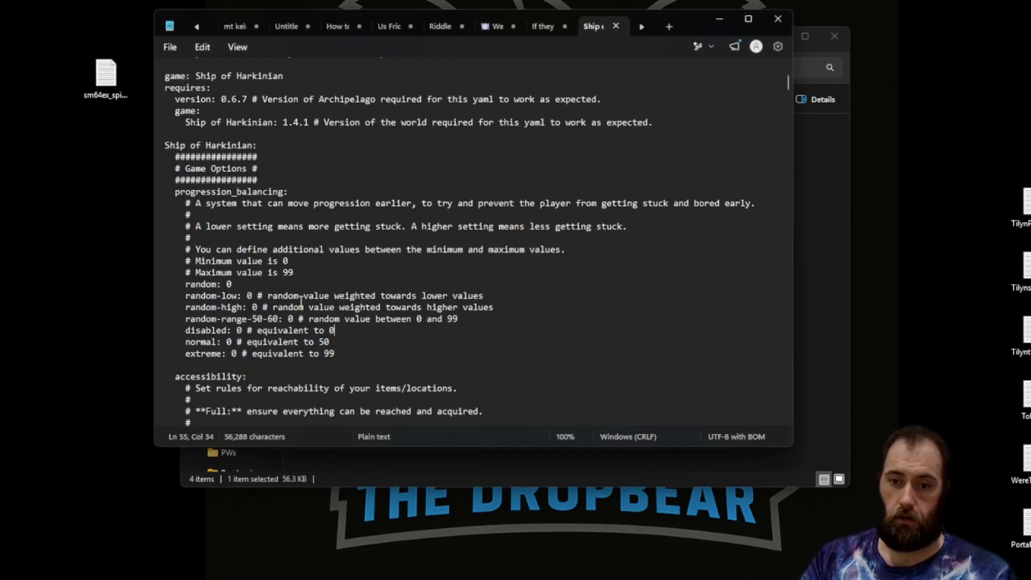
pyautogui.click(228, 342)
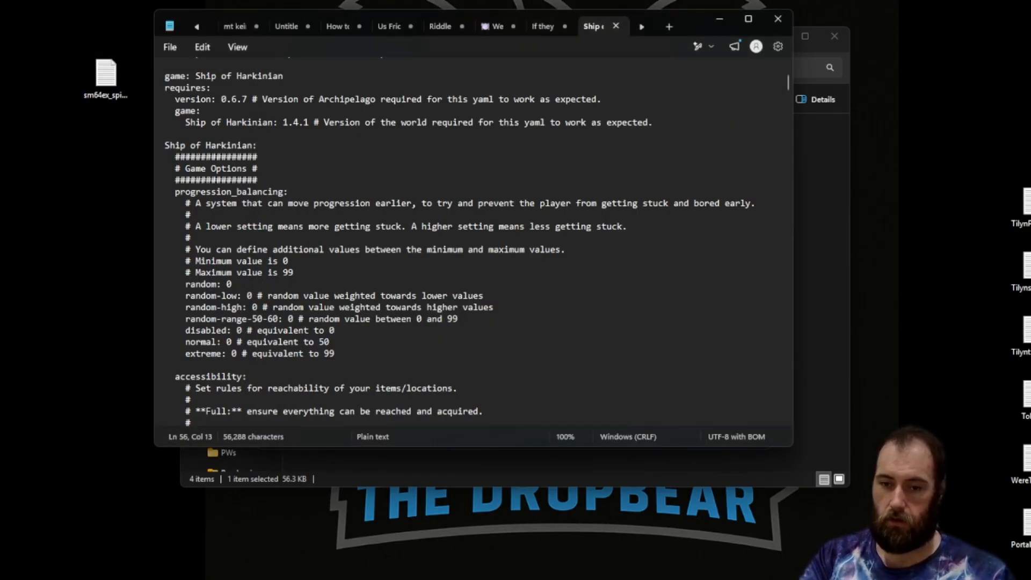
pyautogui.write('5')
pyautogui.click(169, 47)
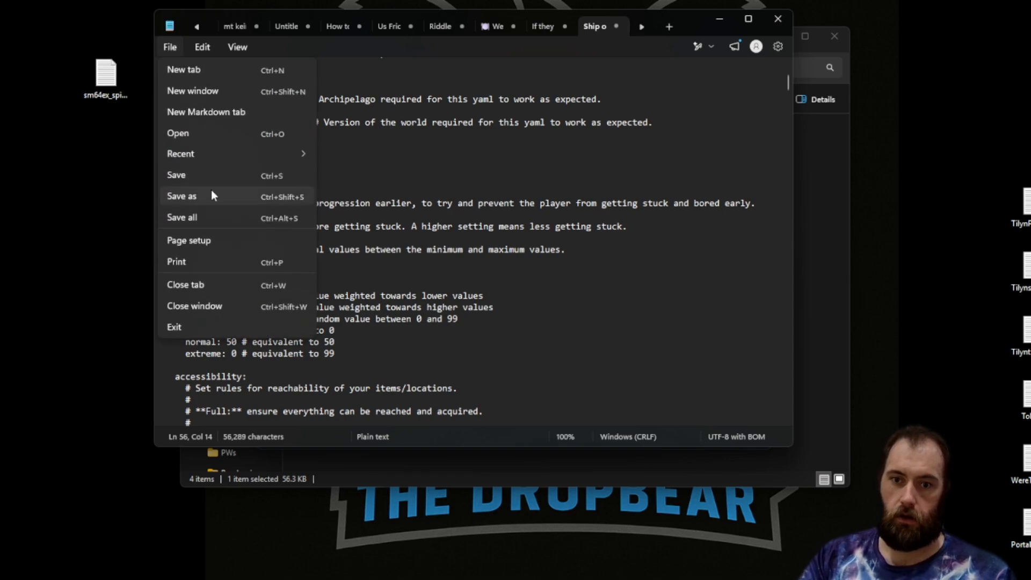
pyautogui.click(183, 175)
# Generate the multiworld again from the launcher and open the output folder.
pyautogui.click(777, 26)
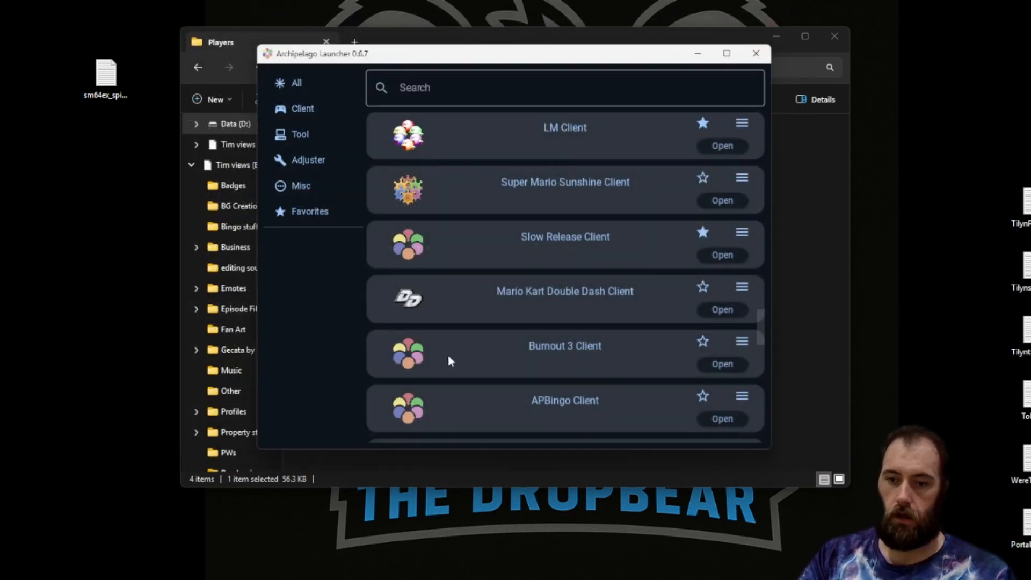
pyautogui.scroll(6, 668, 279)
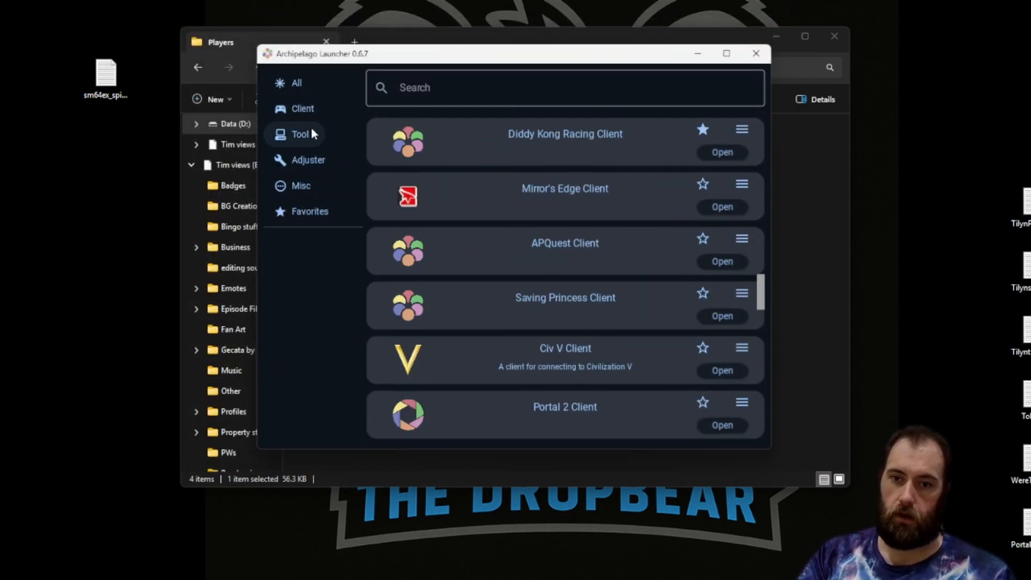
pyautogui.click(299, 83)
pyautogui.click(733, 203)
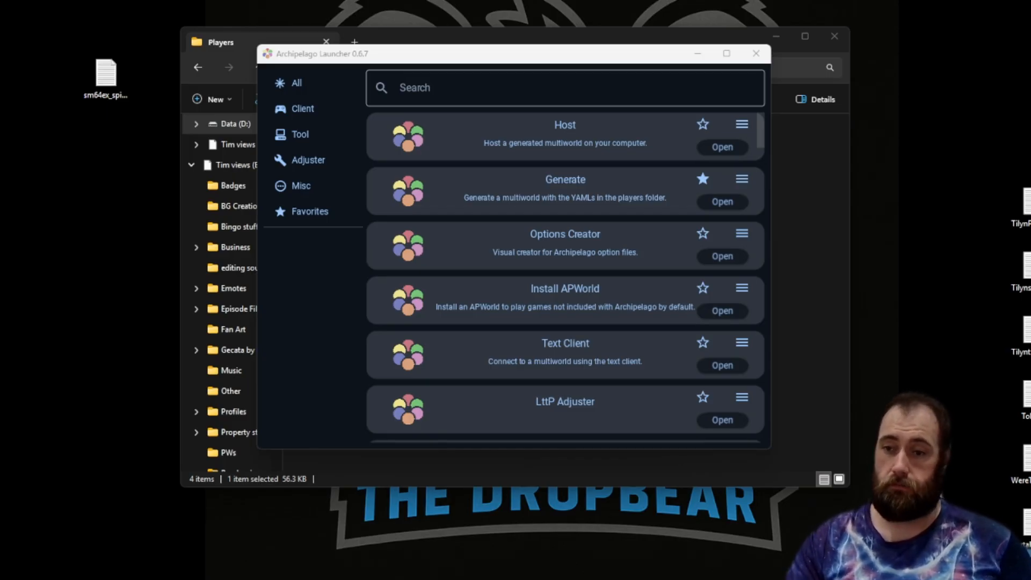
pyautogui.click(846, 284)
pyautogui.click(511, 69)
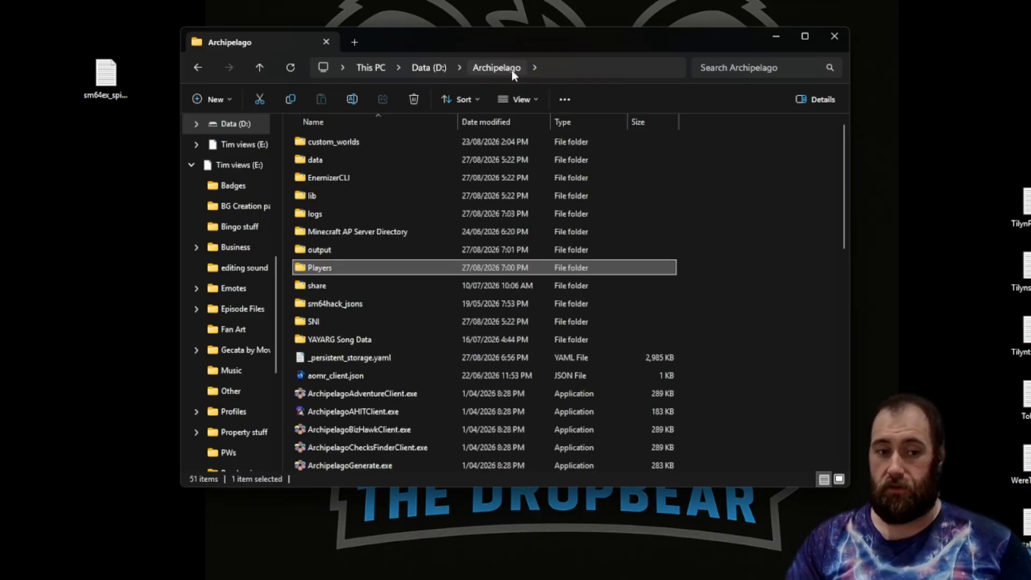
pyautogui.doubleClick(345, 250)
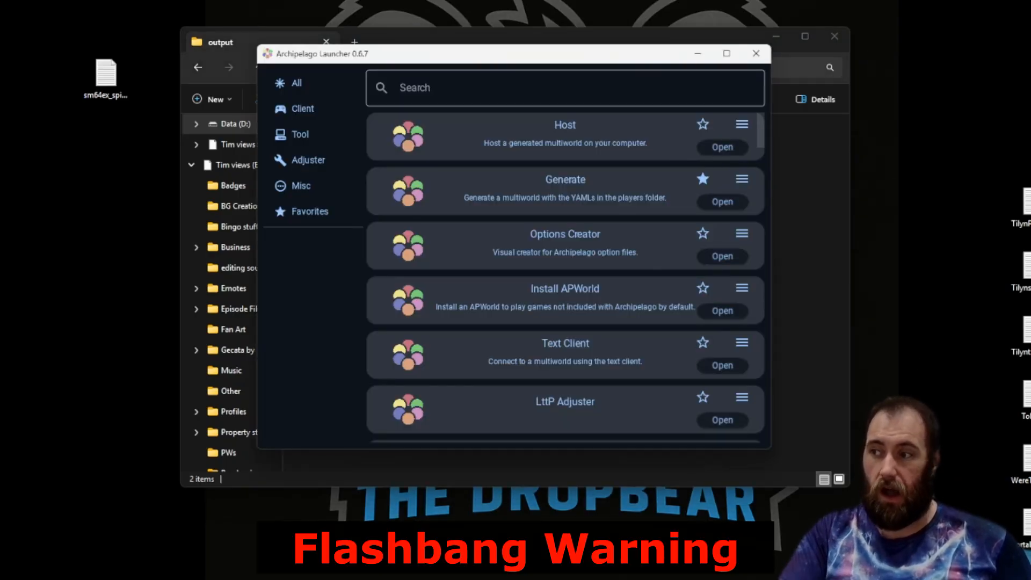
# Host a pre-generated game on the Archipelago website by uploading the newest AP zip from the output folder.
pyautogui.hotkey('alt', 'Tab')
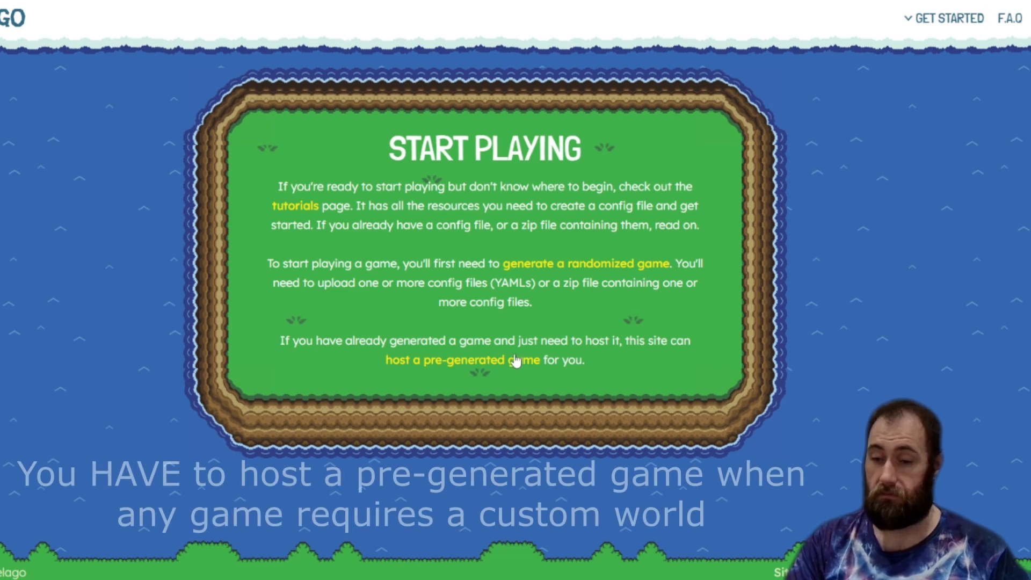
pyautogui.click(482, 368)
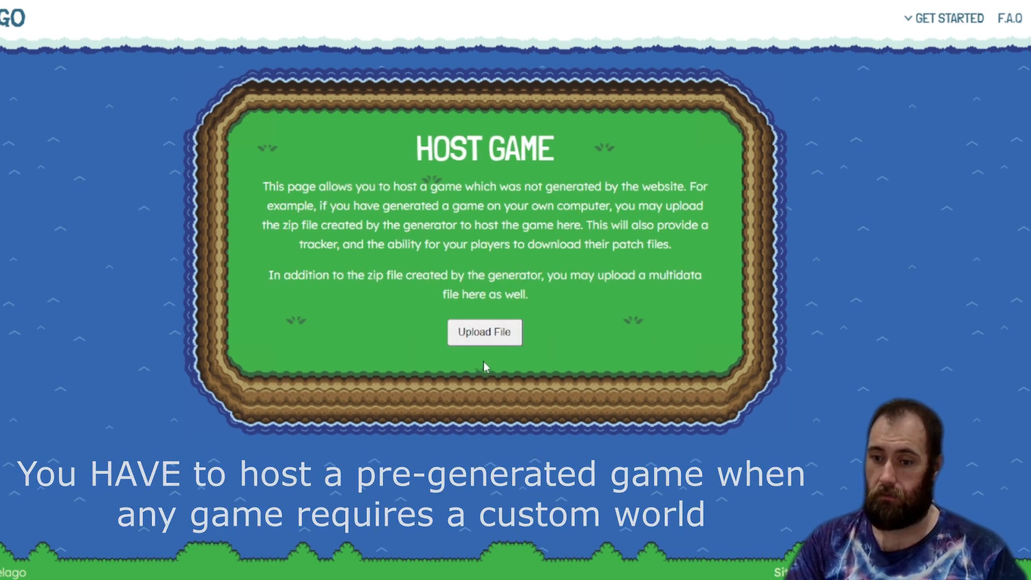
pyautogui.click(484, 334)
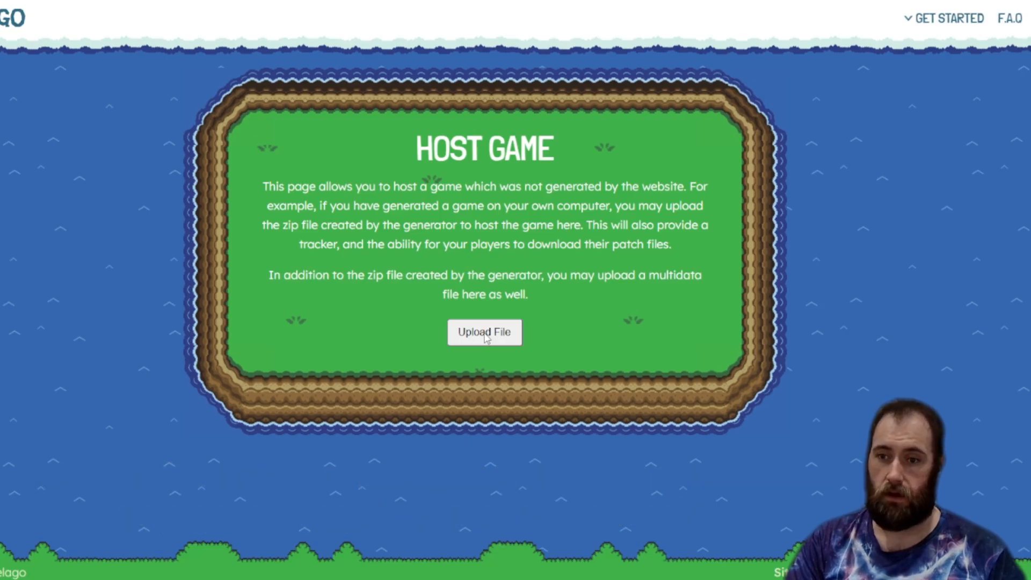
pyautogui.moveTo(155, 0); pyautogui.dragTo(476, 73)
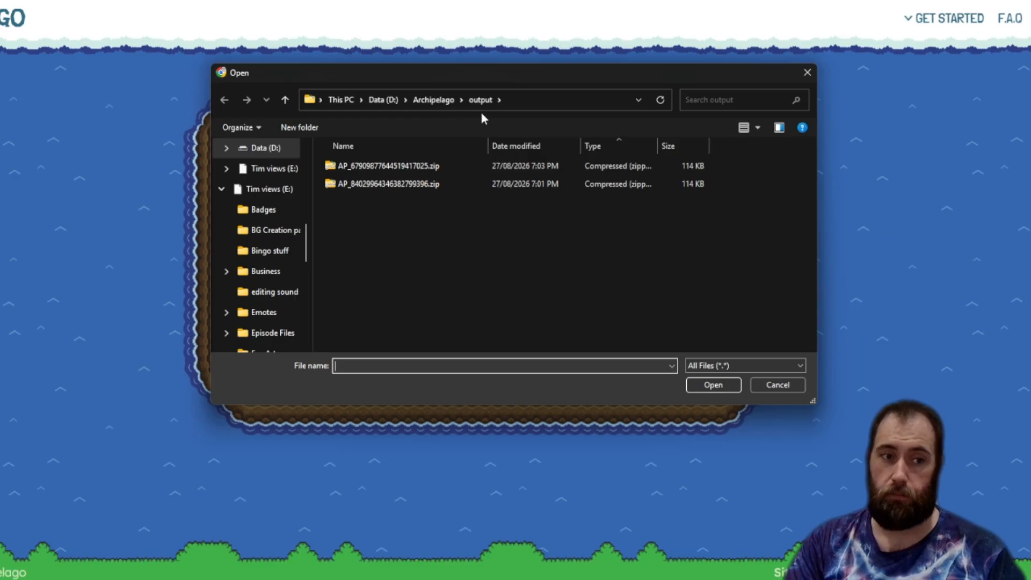
pyautogui.doubleClick(494, 167)
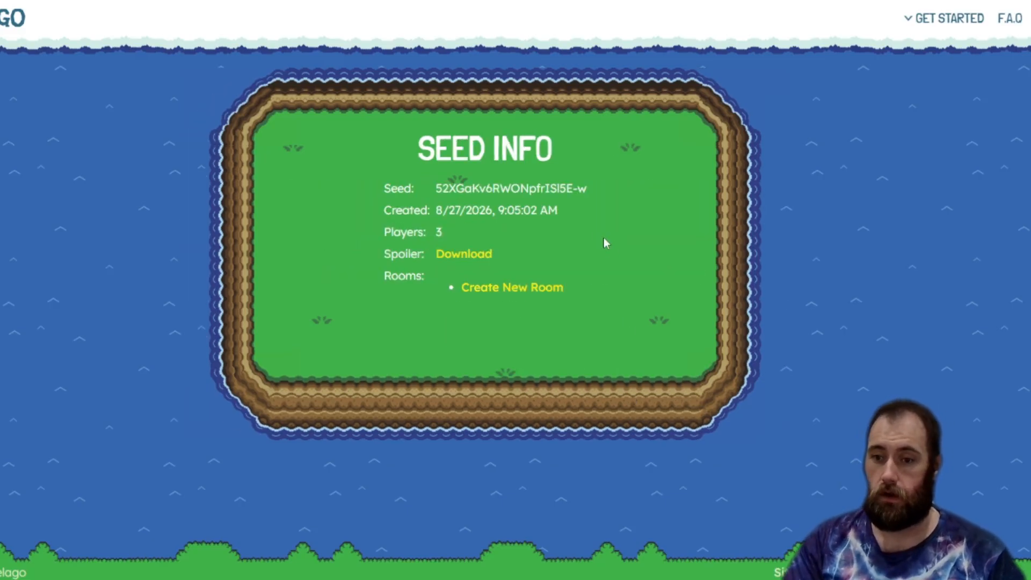
# Download the seed's spoiler and create a new room for it.
pyautogui.click(467, 256)
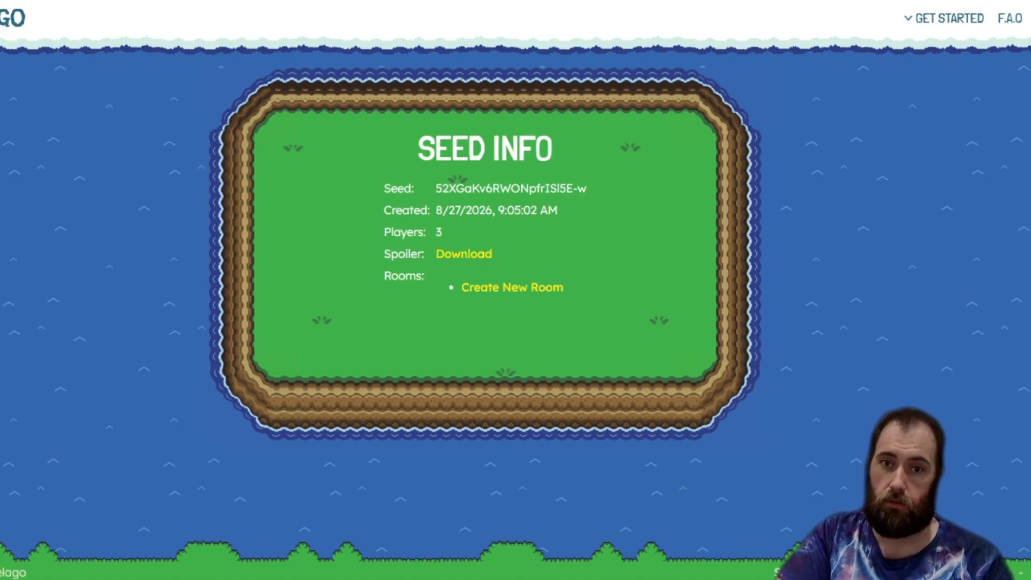
pyautogui.click(538, 297)
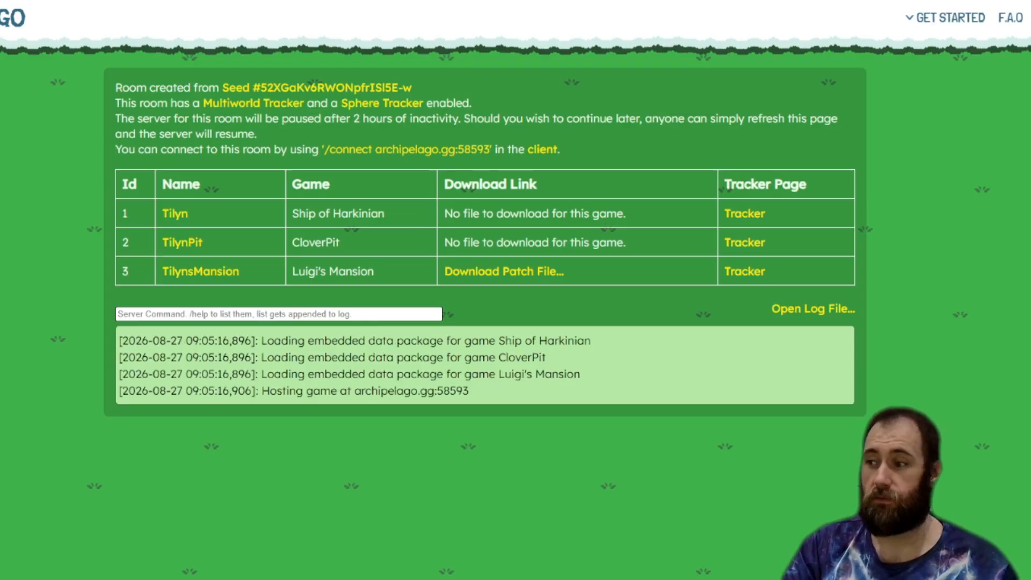
# Open File Explorer and go into the Ship AP folder on the Data (D:) drive.
pyautogui.press('super+e')
pyautogui.moveTo(907, 76); pyautogui.dragTo(646, 18)
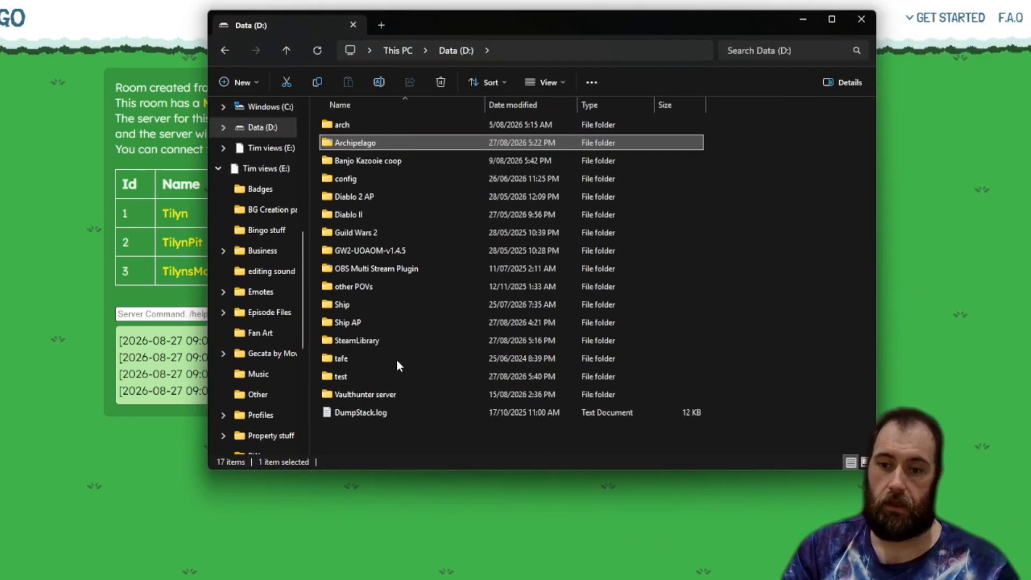
pyautogui.doubleClick(383, 325)
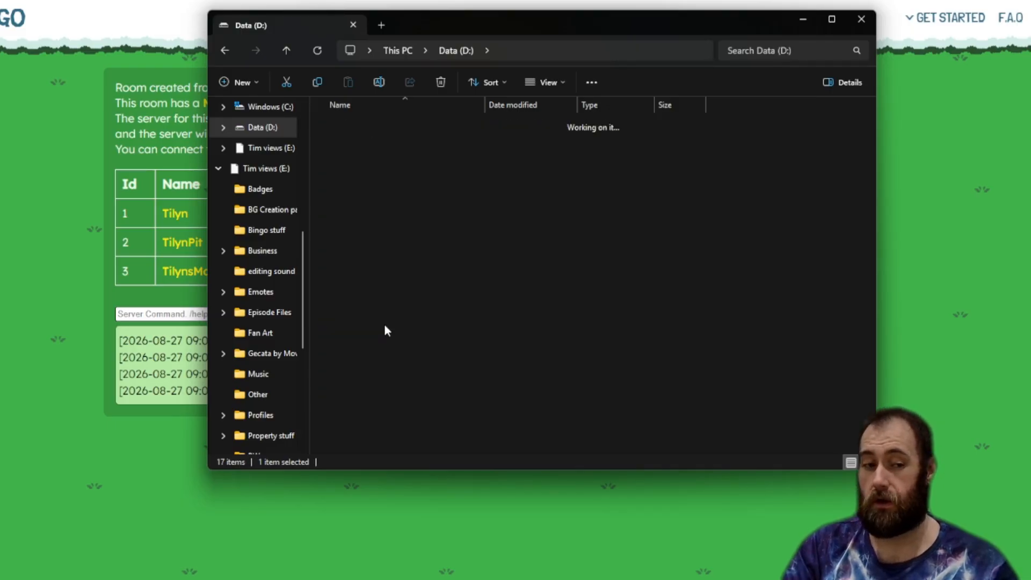
# Launch soh.exe from the test folder on the Data (D:) drive.
pyautogui.doubleClick(447, 358)
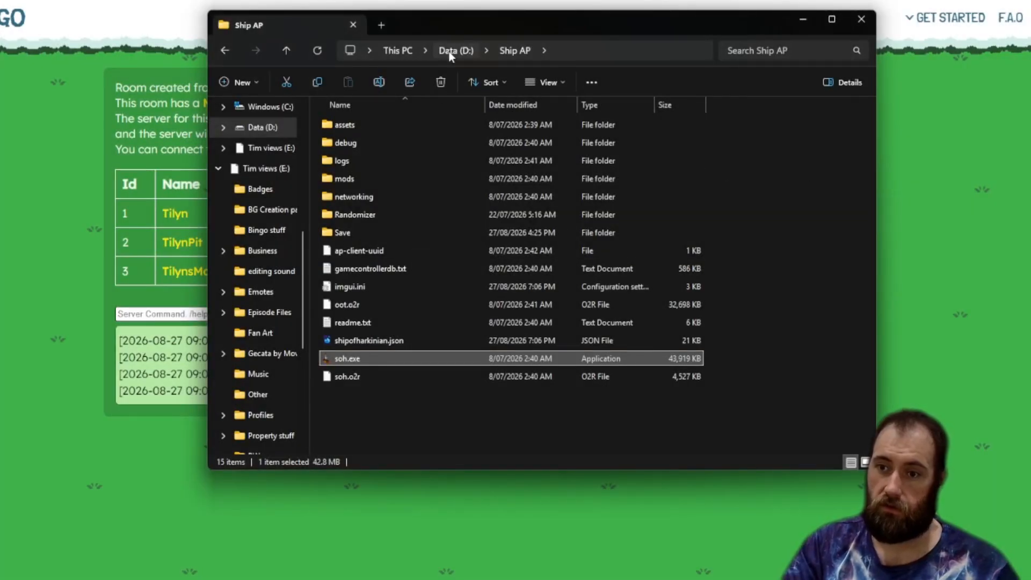
pyautogui.click(456, 50)
pyautogui.doubleClick(391, 376)
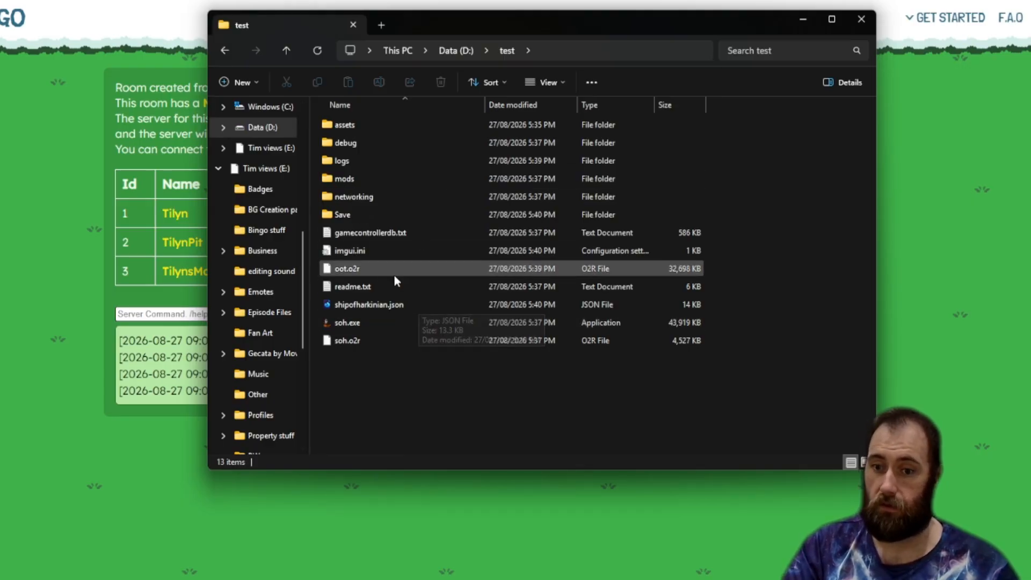
pyautogui.doubleClick(385, 323)
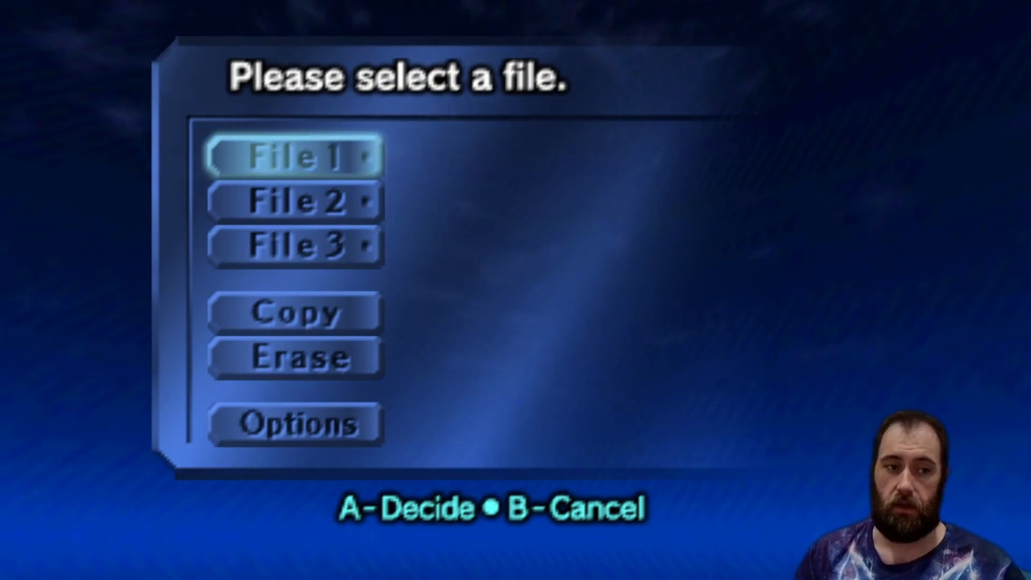
# Start a new save on File 1 and choose the Archipelago quest.
pyautogui.press('x')
pyautogui.press('d')
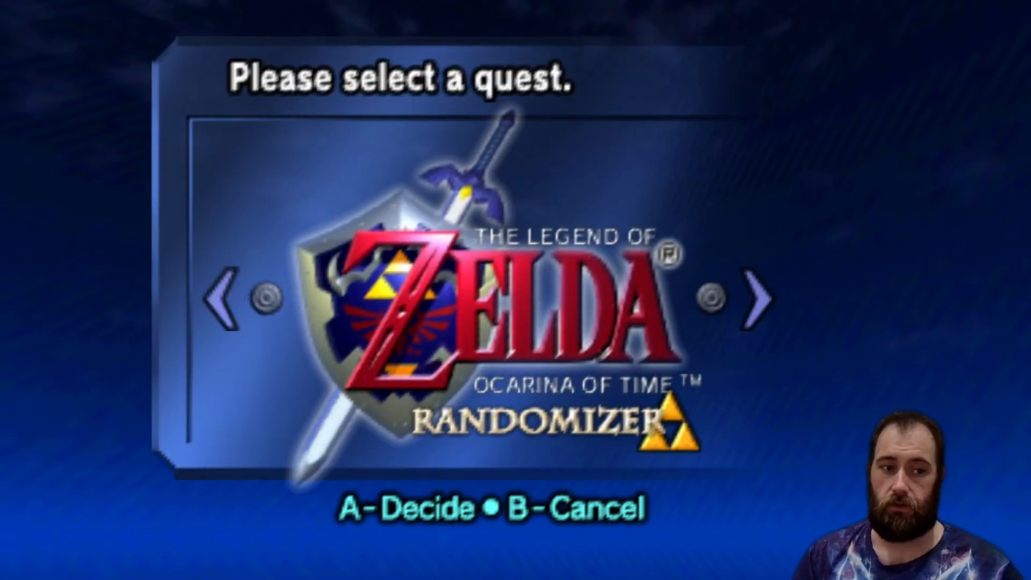
pyautogui.press('a')
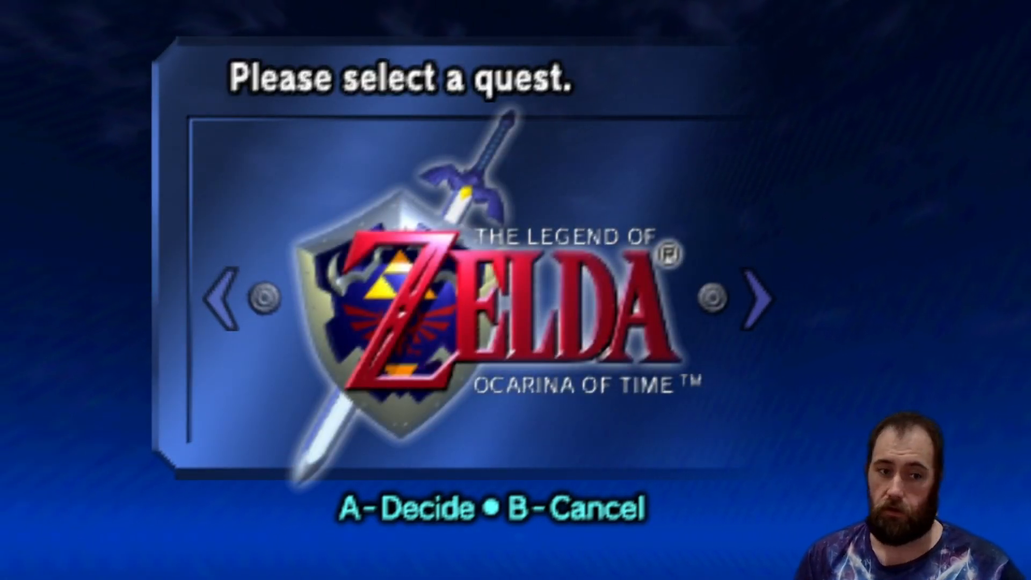
pyautogui.press('d')
pyautogui.press('d')
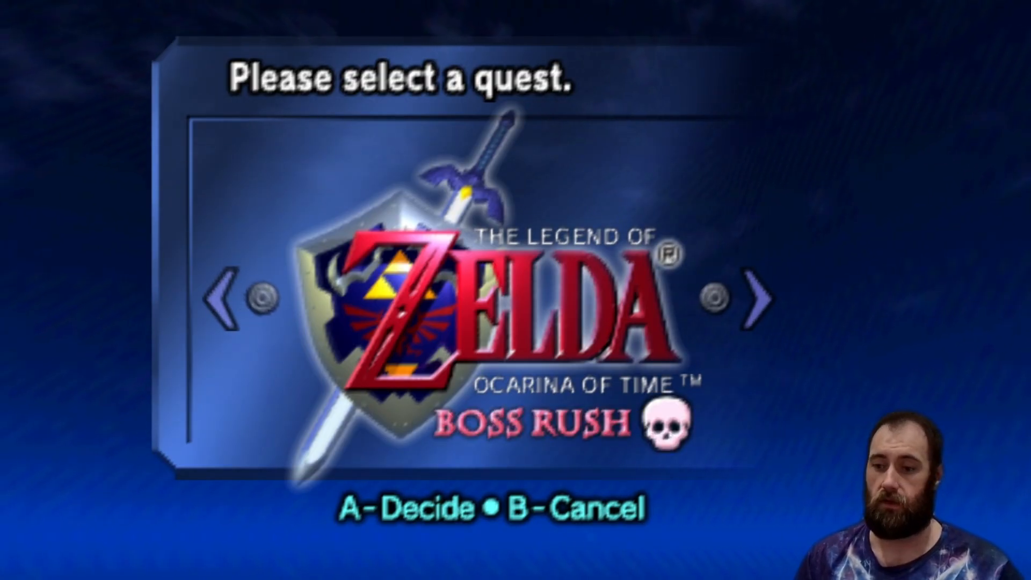
pyautogui.press('d')
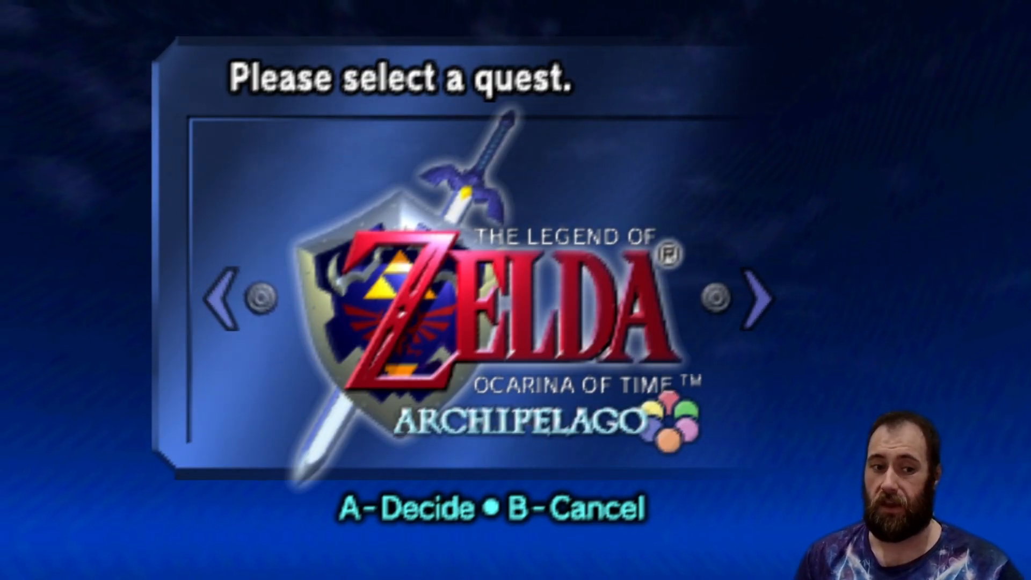
pyautogui.press('x')
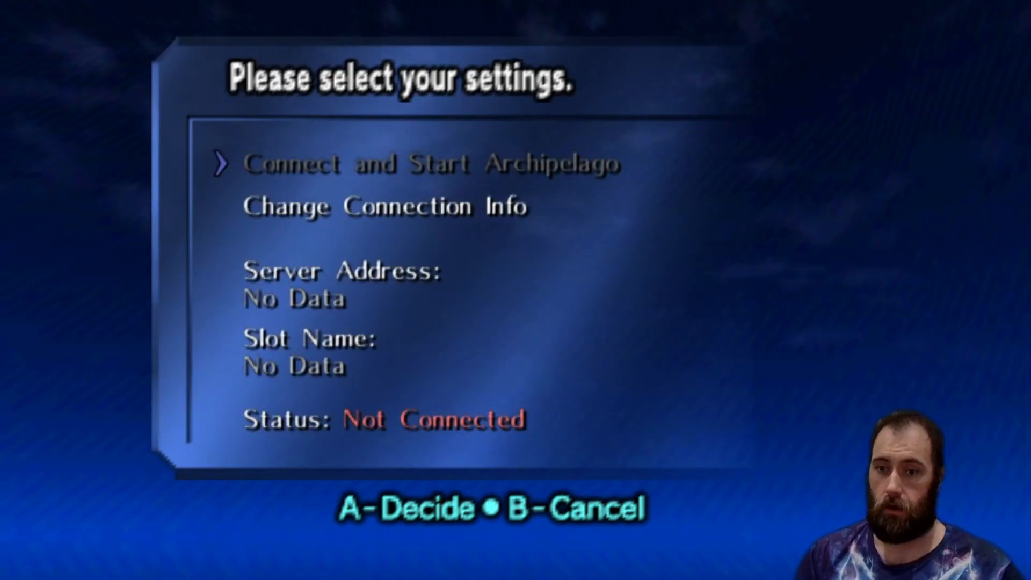
# Open Change Connection Info to bring up the Archipelago Settings window.
pyautogui.press('Down')
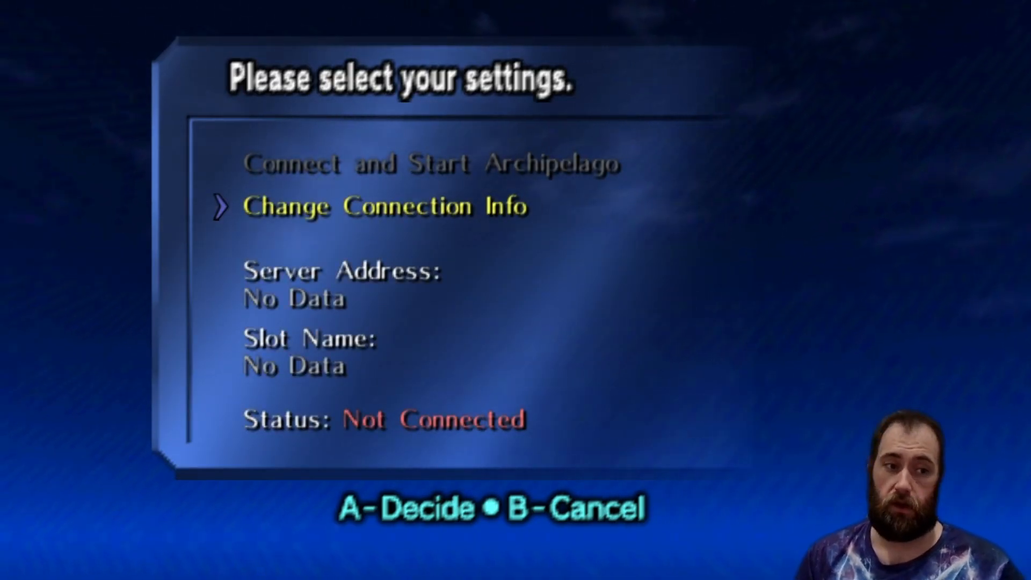
pyautogui.press('Up')
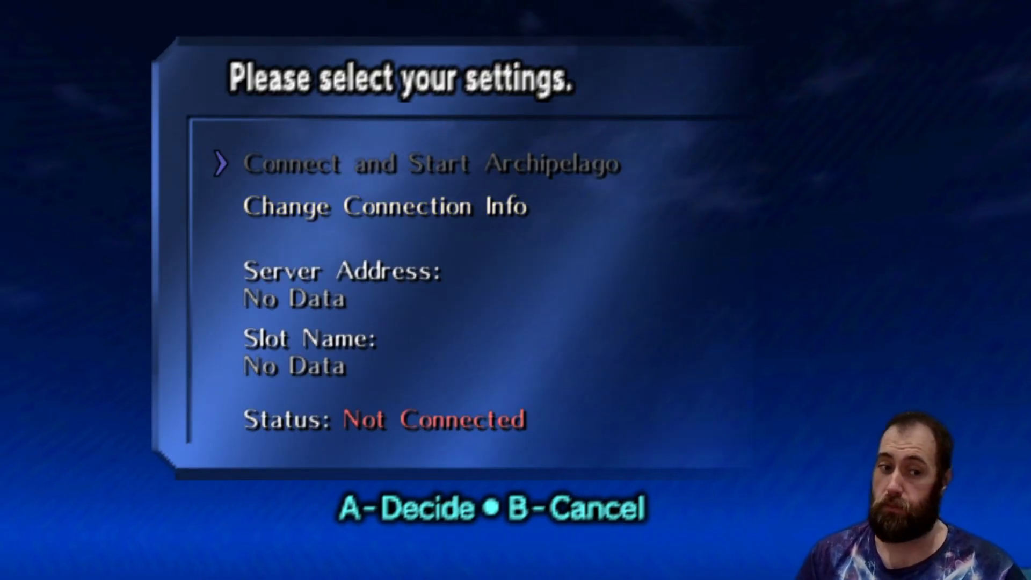
pyautogui.press('Down')
pyautogui.press('Return')
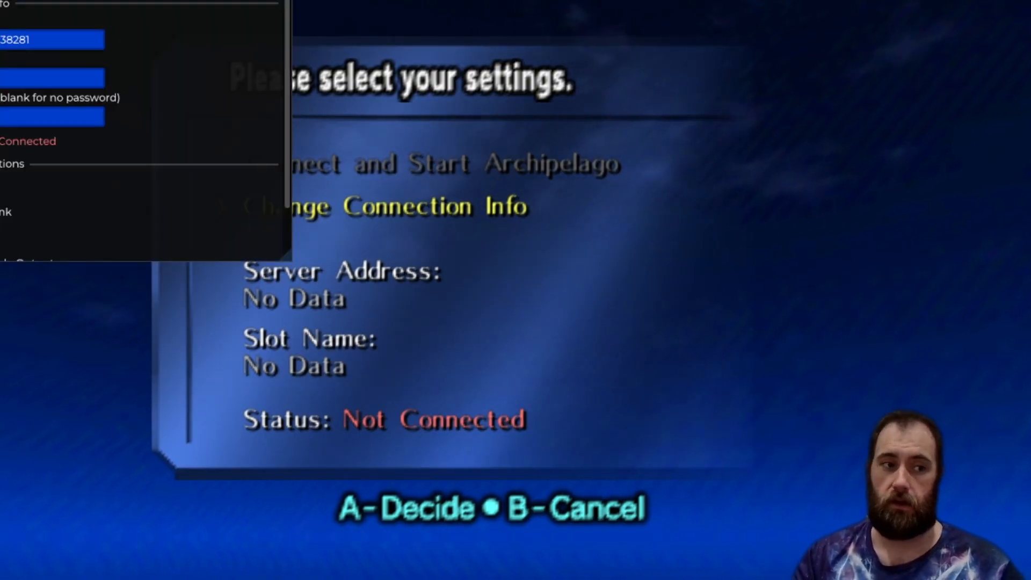
pyautogui.moveTo(161, 2); pyautogui.dragTo(505, 102)
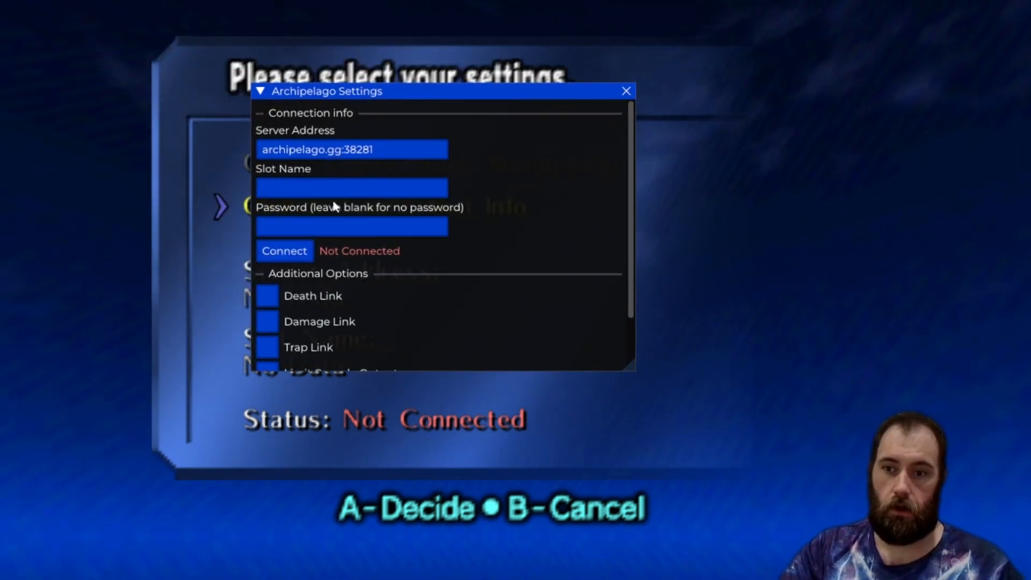
# Set the server address to archipelago.gg:58593 from the room page and enter the player's slot name.
pyautogui.click(369, 150)
pyautogui.press('BackSpace')
pyautogui.press('BackSpace')
pyautogui.press('BackSpace')
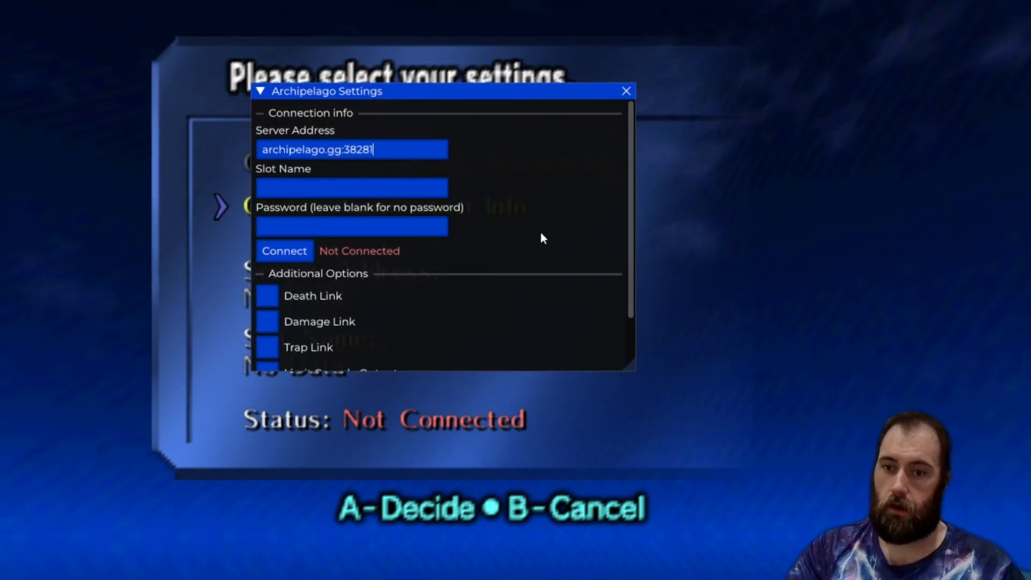
pyautogui.press('BackSpace')
pyautogui.press('BackSpace')
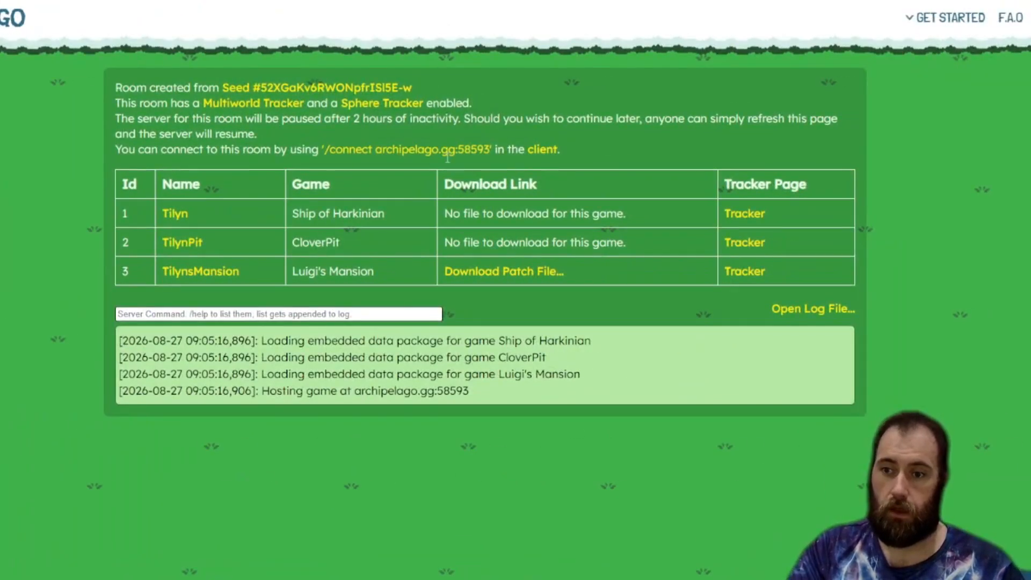
pyautogui.moveTo(553, 74)
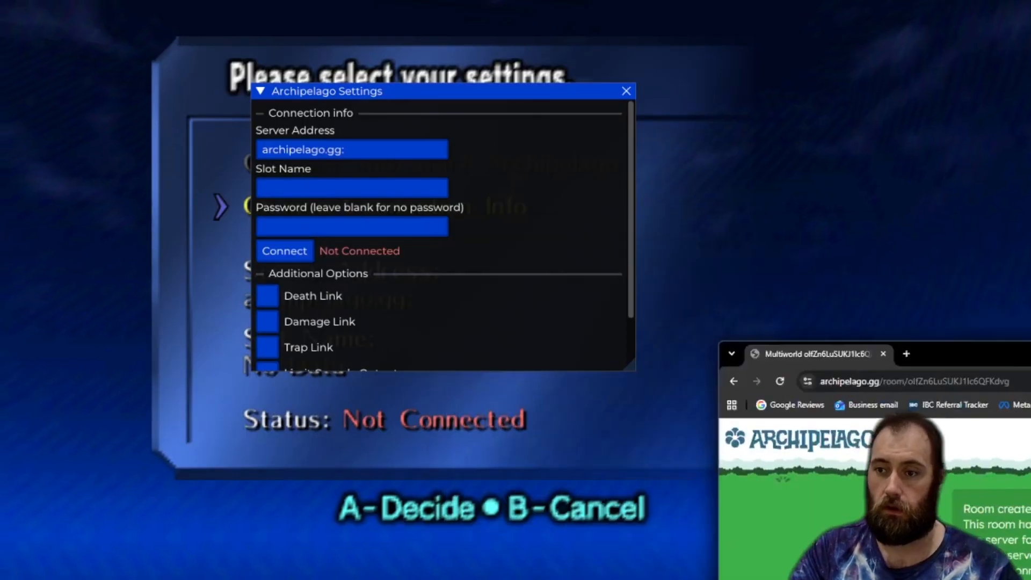
pyautogui.moveTo(945, 354); pyautogui.dragTo(1030, 69)
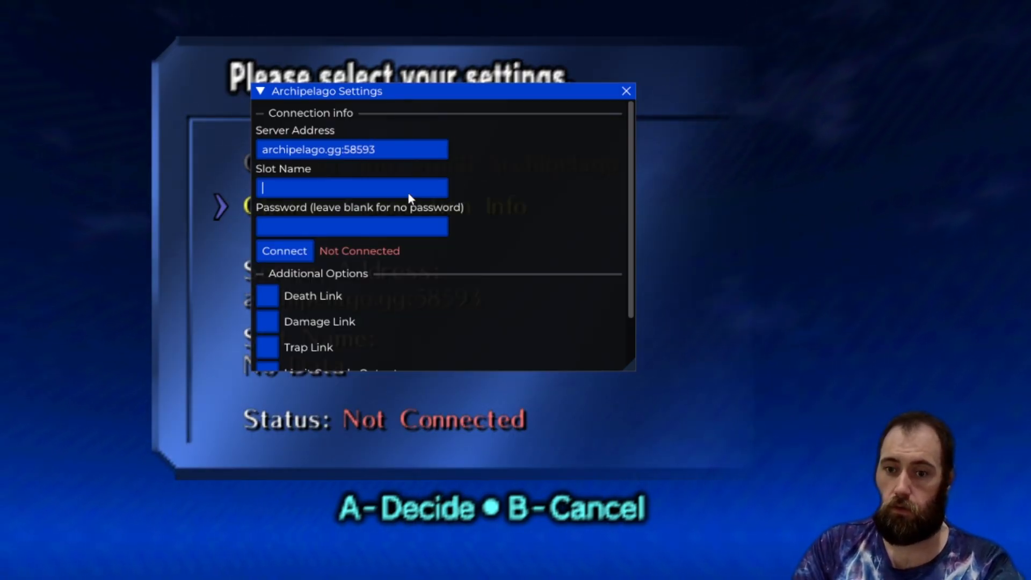
pyautogui.write('Tilyn')
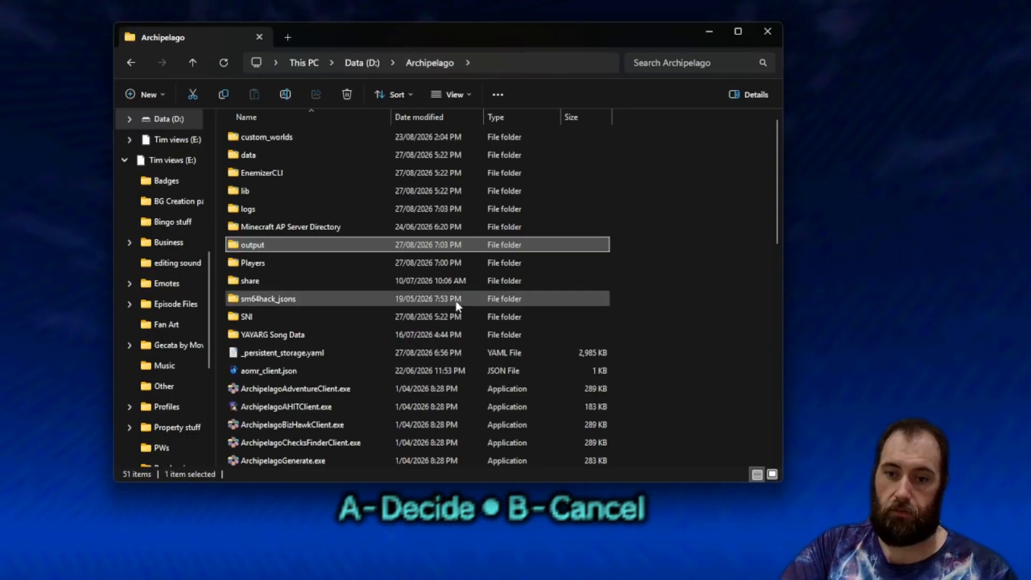
# Open host.yaml in the Archipelago folder to review the server password and hint cost options, then close it without saving.
pyautogui.scroll(-1, 456, 300)
pyautogui.scroll(1, 461, 324)
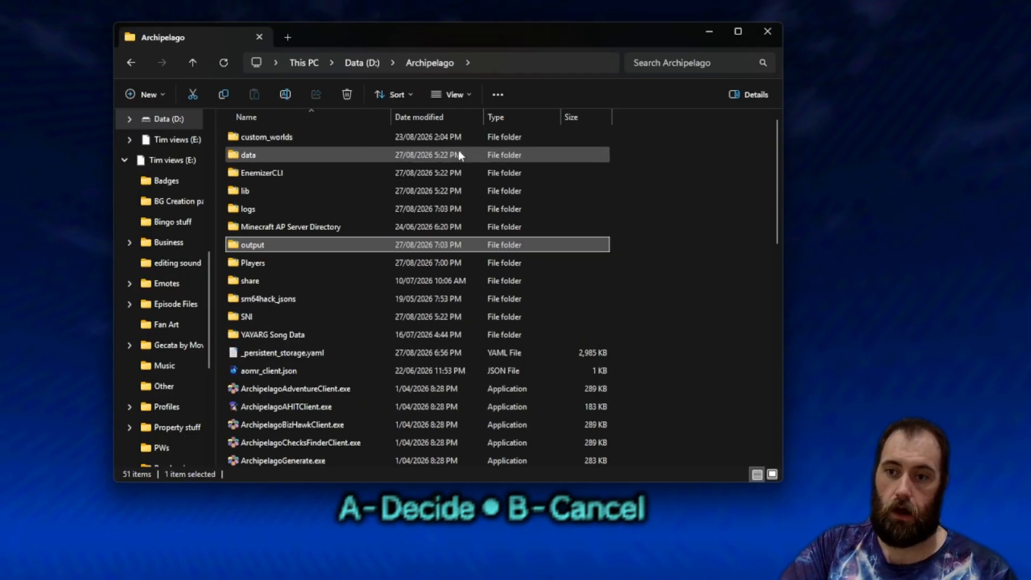
pyautogui.scroll(-1, 748, 257)
pyautogui.scroll(-8, 750, 266)
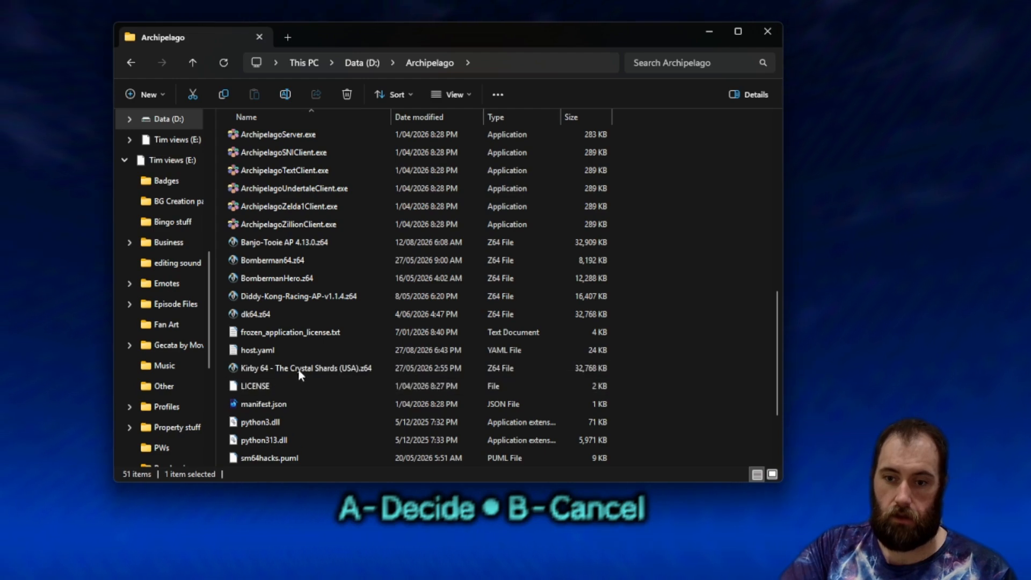
pyautogui.doubleClick(296, 352)
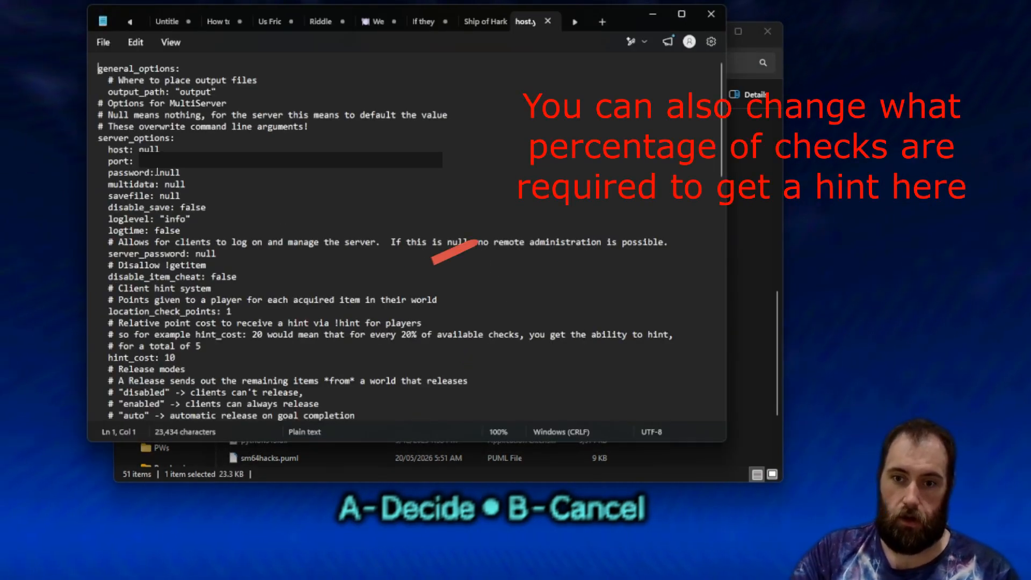
pyautogui.doubleClick(170, 173)
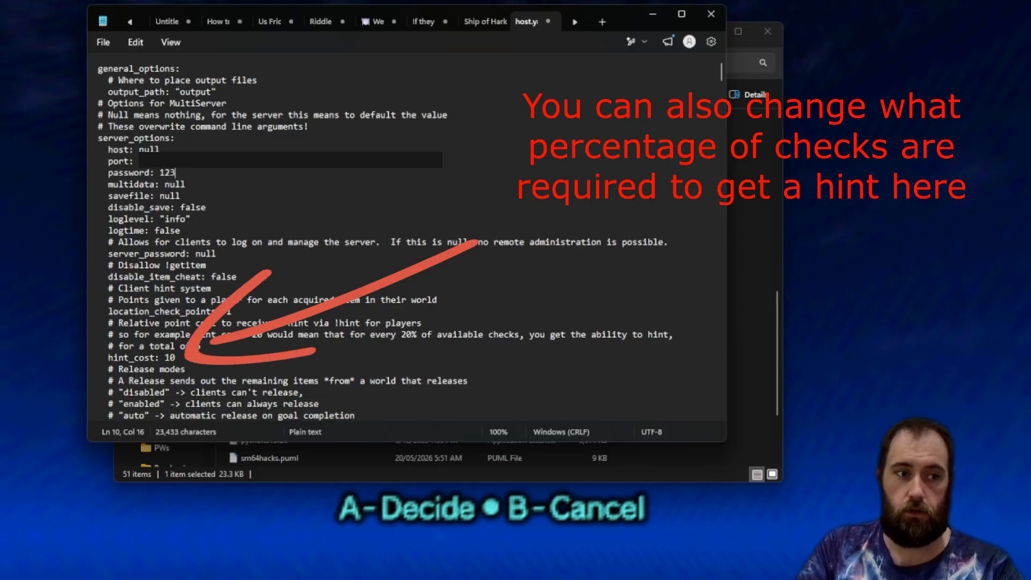
pyautogui.click(712, 15)
pyautogui.click(707, 39)
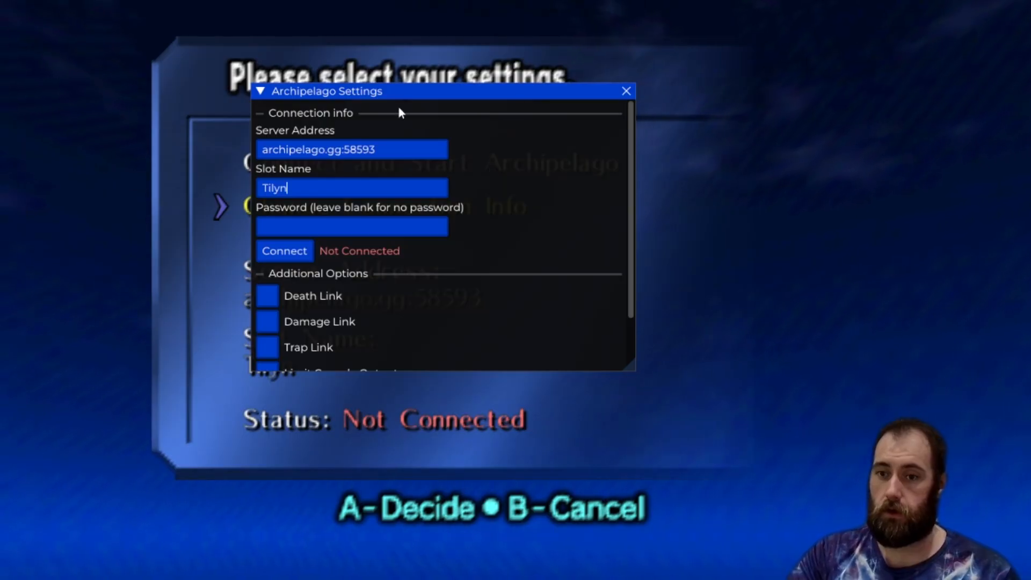
# Connect to the server and close the Archipelago Settings window.
pyautogui.scroll(-2, 430, 255)
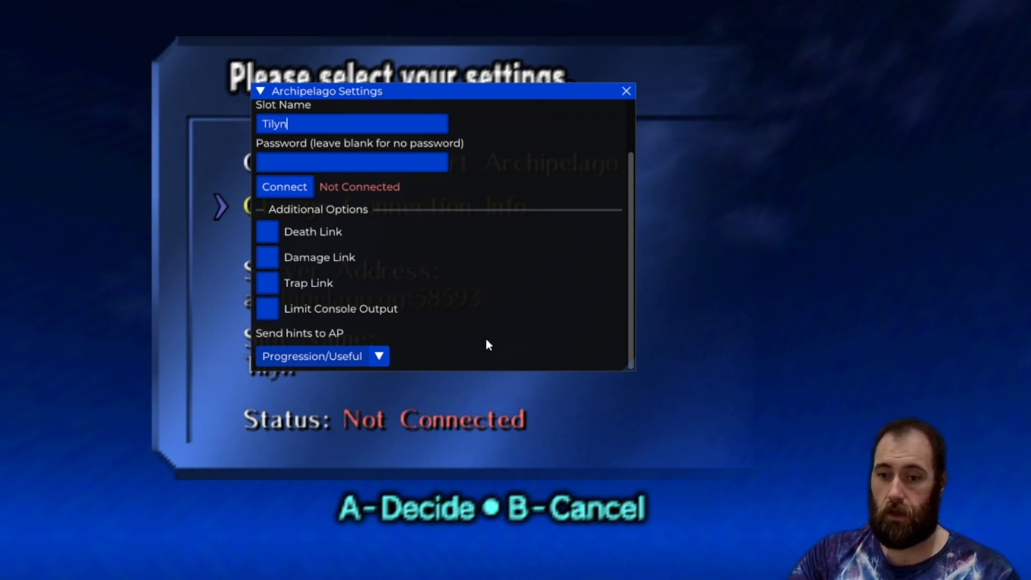
pyautogui.scroll(2, 485, 339)
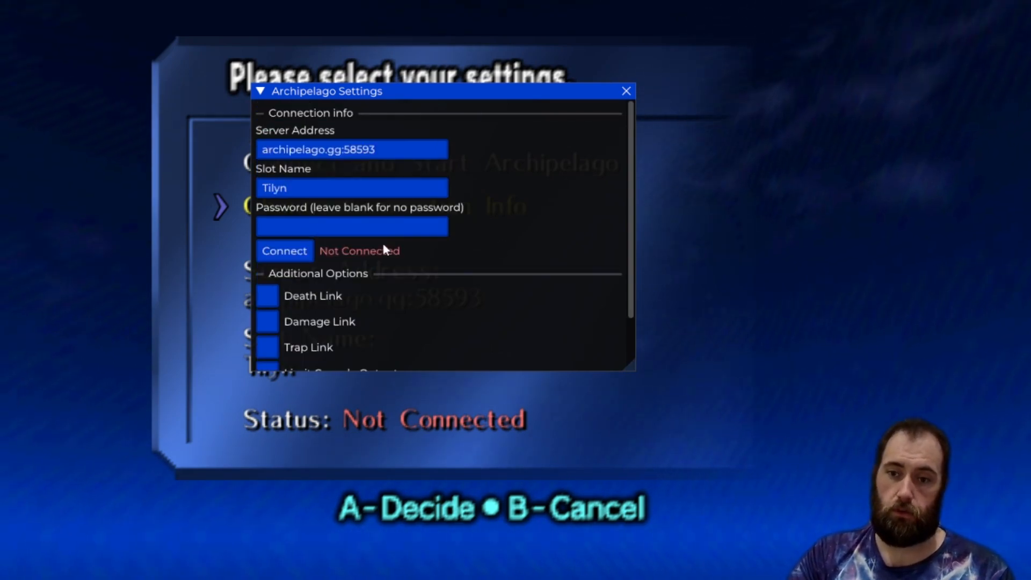
pyautogui.click(285, 261)
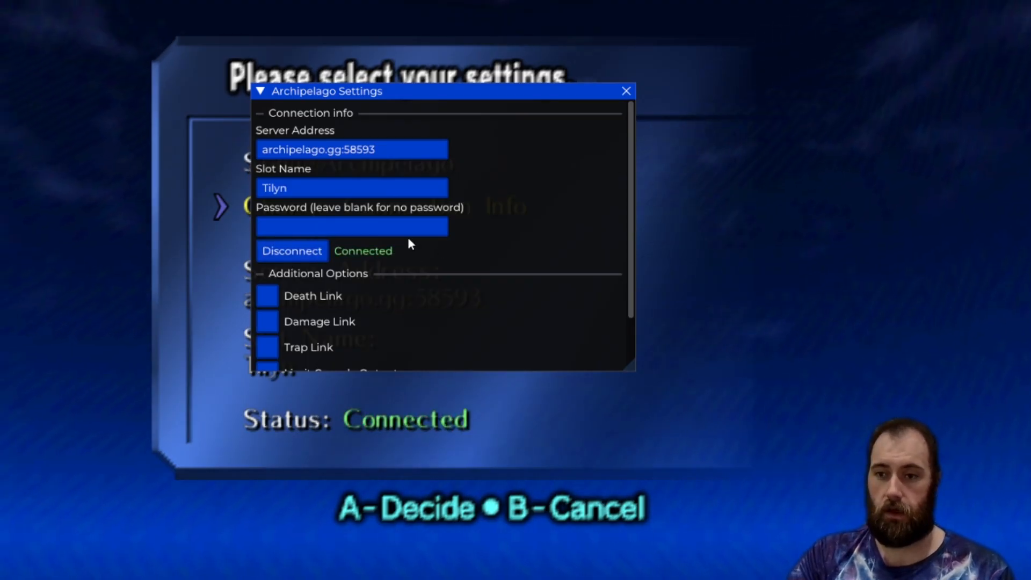
pyautogui.click(626, 91)
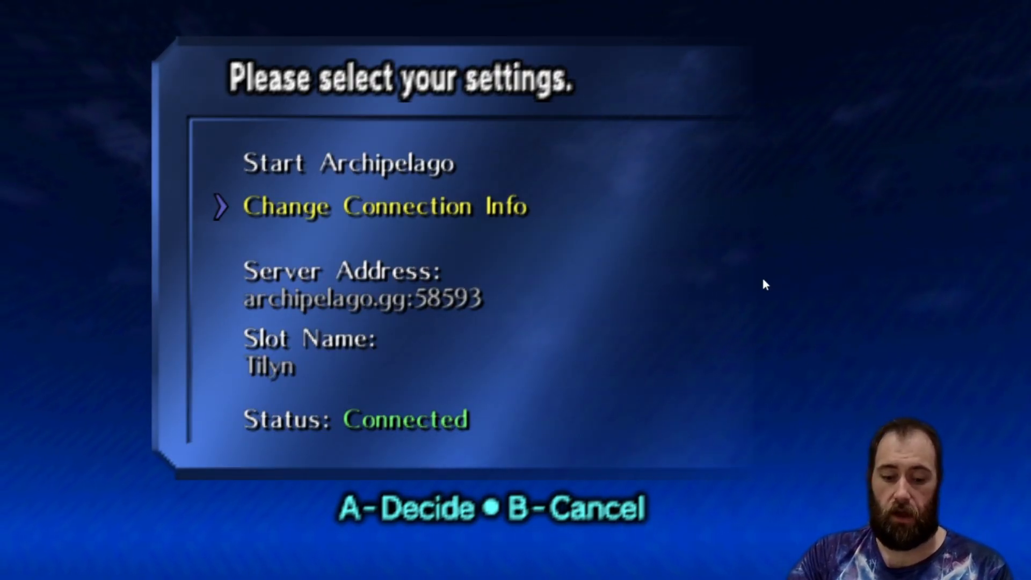
# Reopen the Archipelago Settings to review the additional options, then close the window.
pyautogui.press('x')
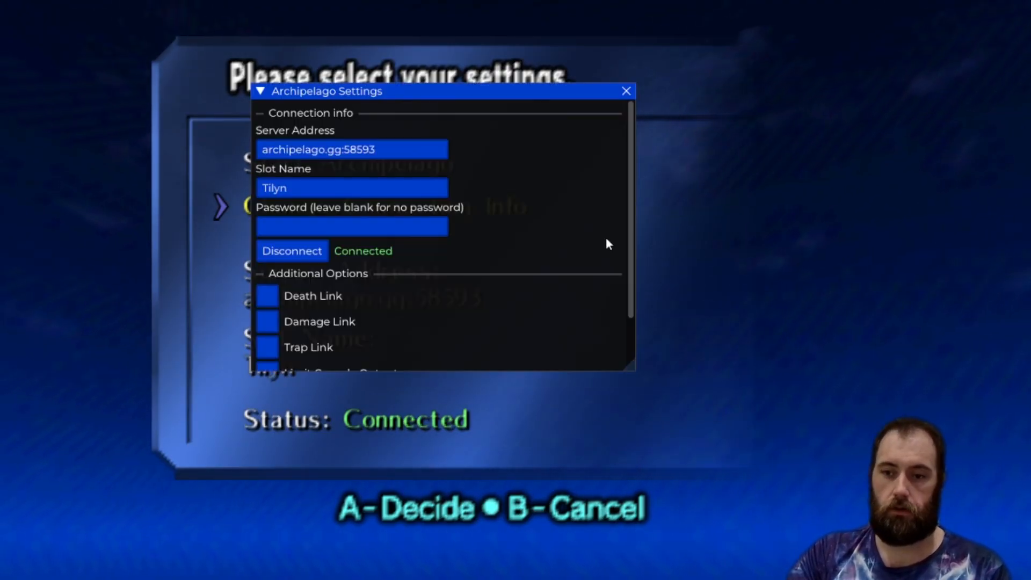
pyautogui.scroll(-2, 423, 266)
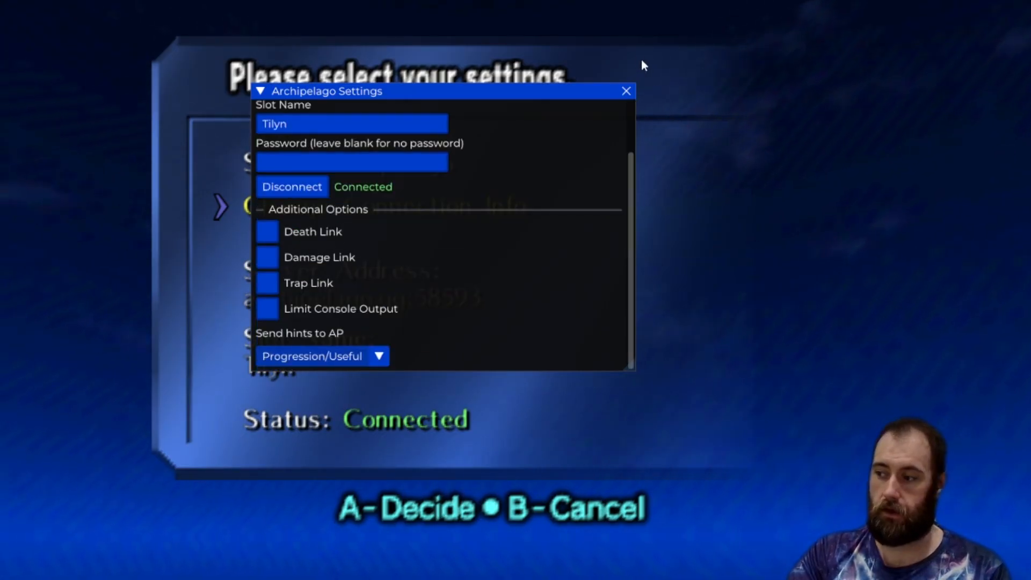
pyautogui.click(627, 91)
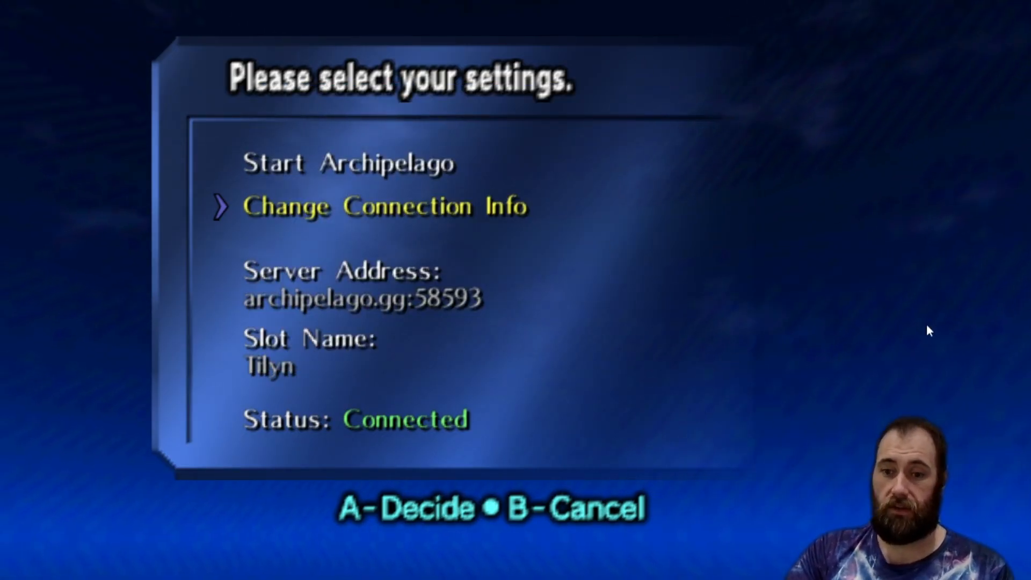
# Start Archipelago and dismiss the presets prompt to go straight to play.
pyautogui.press('Up')
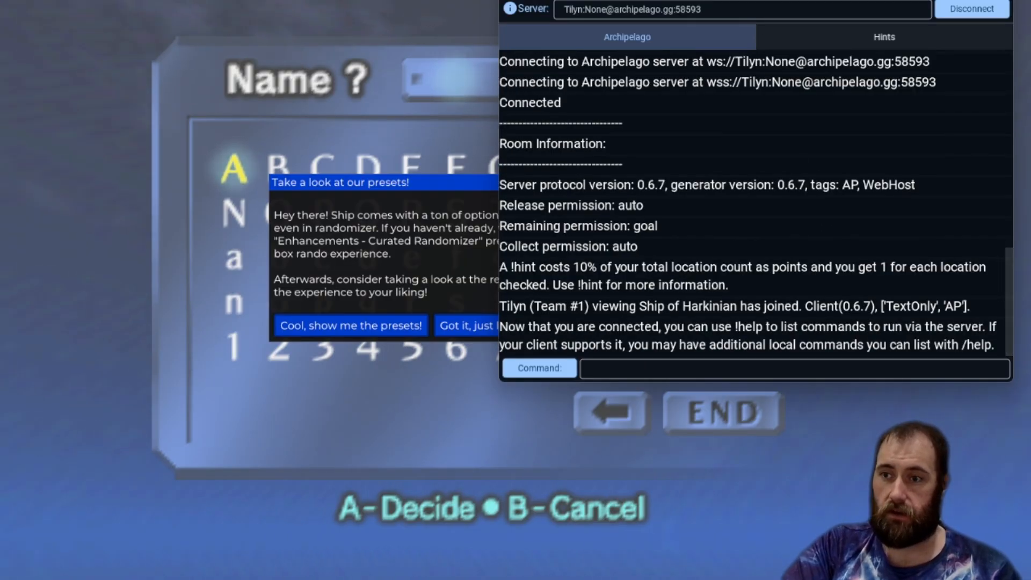
pyautogui.moveTo(763, 1); pyautogui.dragTo(1029, 24)
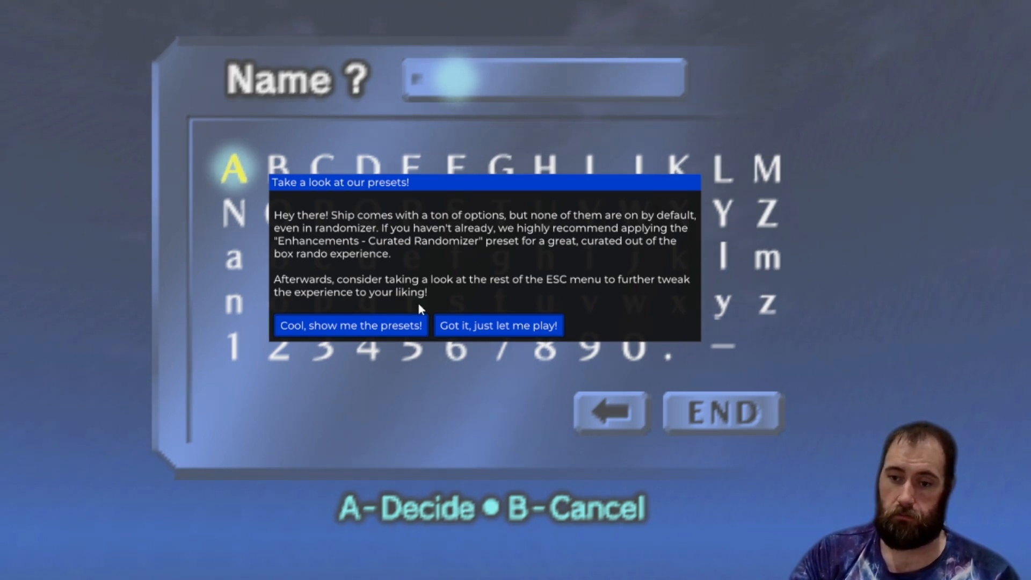
pyautogui.click(514, 325)
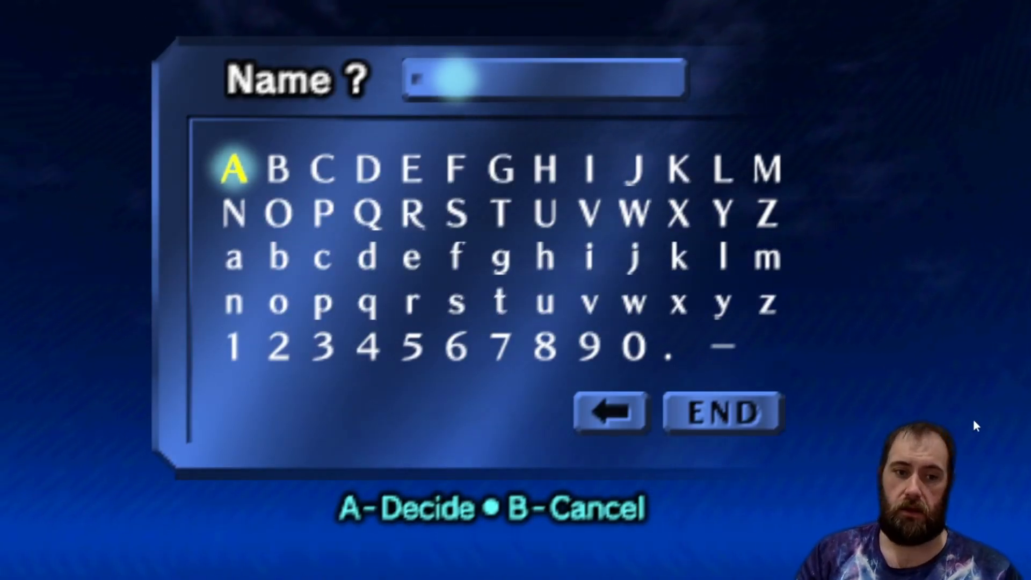
# Name the new save file A and finish the name entry.
pyautogui.press('x')
pyautogui.press('a')
pyautogui.press('w')
pyautogui.press('x')
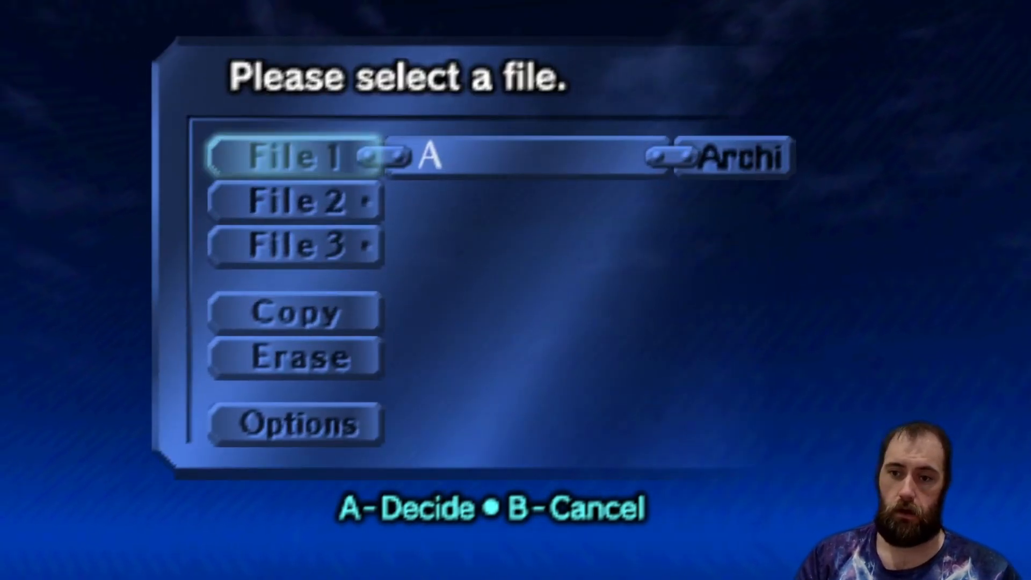
# Select save file A and confirm opening it to load the game.
pyautogui.moveTo(1030, 58); pyautogui.dragTo(664, 69)
pyautogui.click(440, 549)
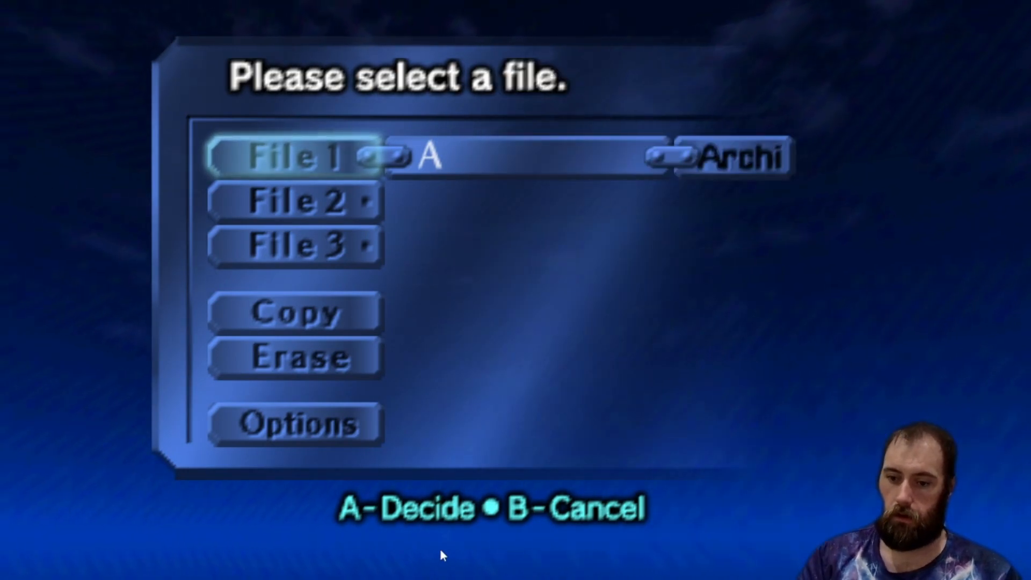
pyautogui.press('x')
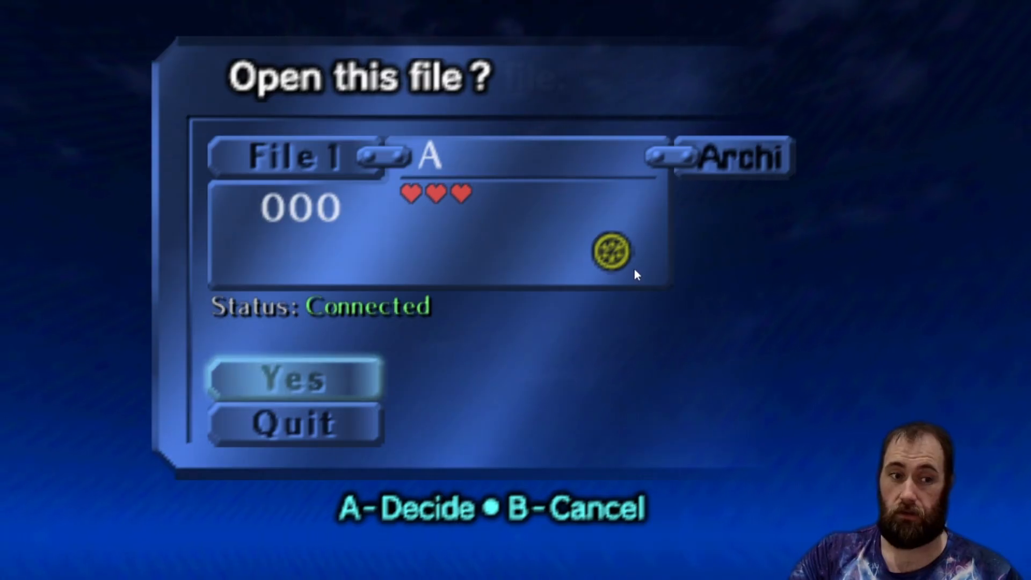
pyautogui.press('x')
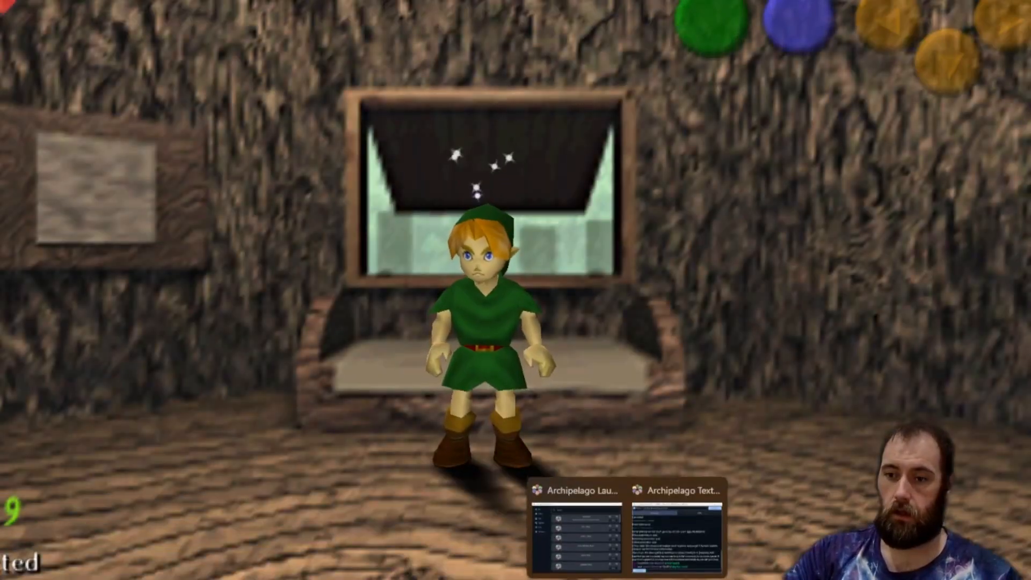
# Review the Archipelago text client's connection and item log, then switch back to the game.
pyautogui.click(683, 540)
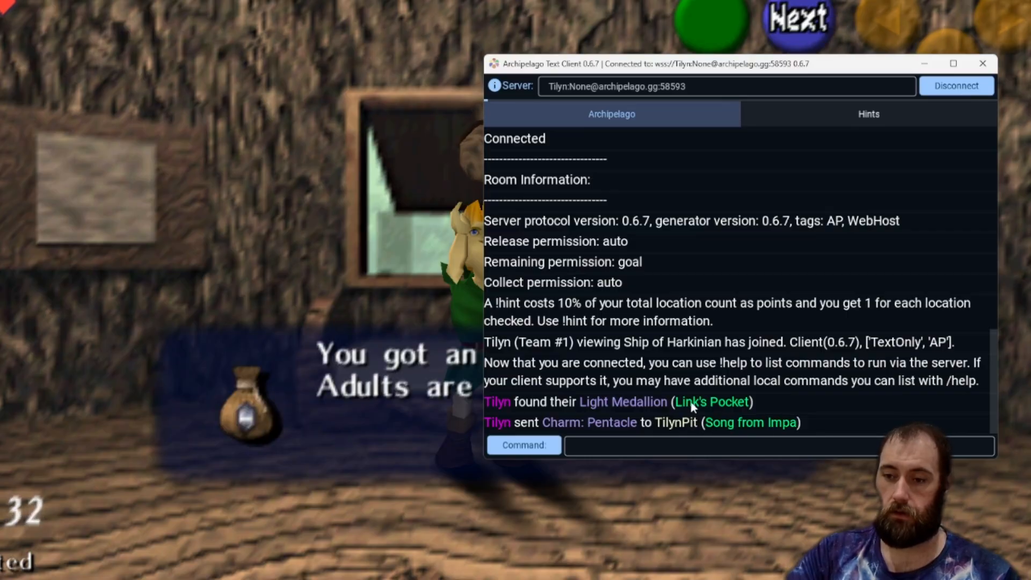
pyautogui.moveTo(790, 65); pyautogui.dragTo(851, 69)
pyautogui.hotkey('alt', 'Tab')
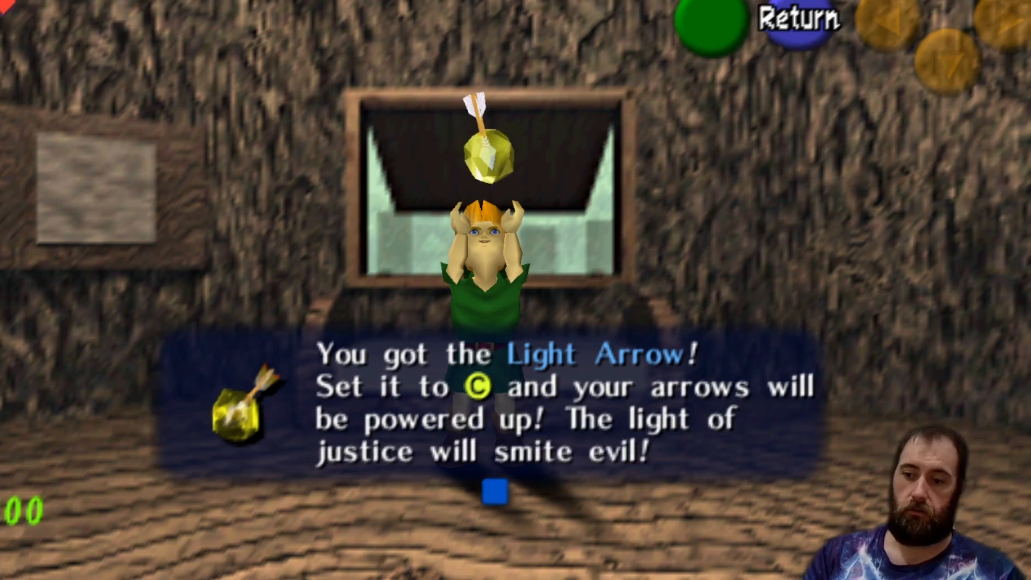
# Dismiss the item message, open the game menu and browse the Settings pages from Audio through Mod Menu.
pyautogui.press('x')
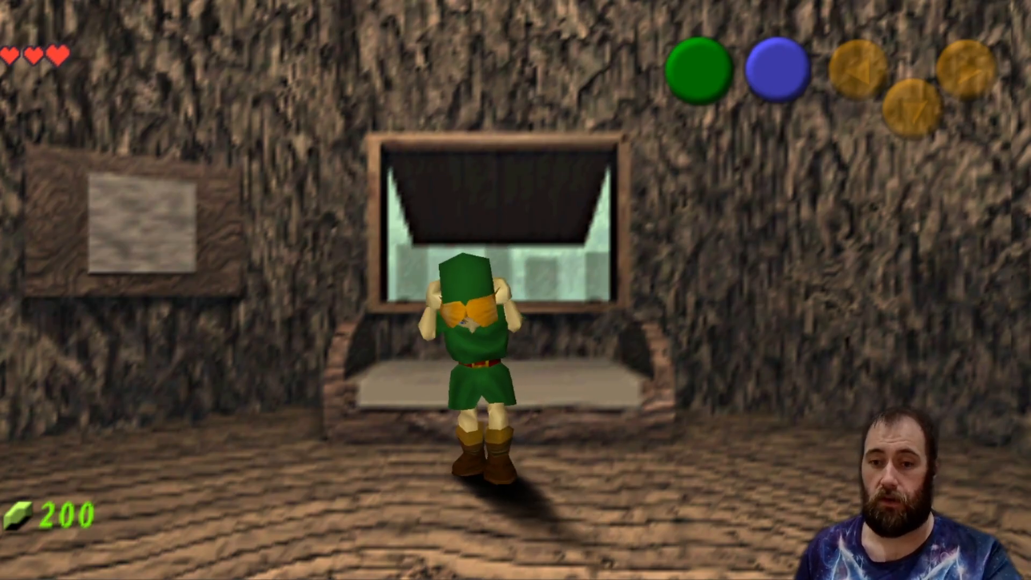
pyautogui.press('Escape')
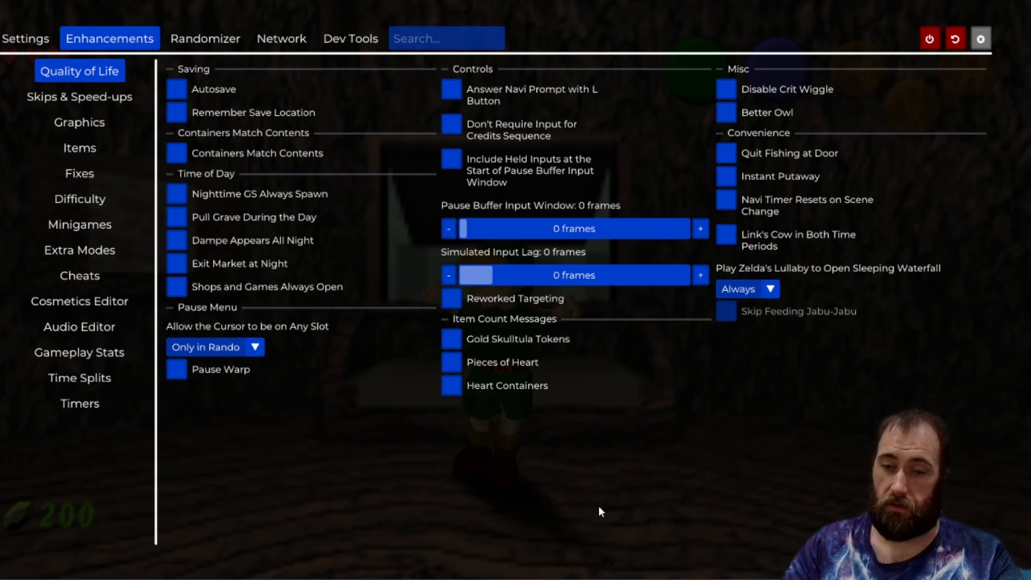
pyautogui.click(25, 39)
pyautogui.click(81, 98)
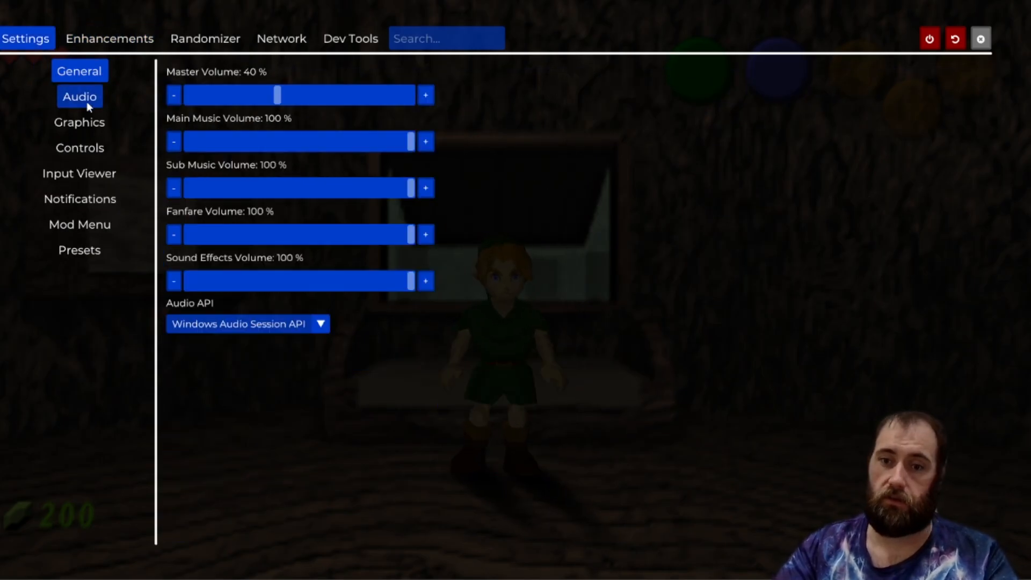
pyautogui.click(89, 131)
pyautogui.click(90, 148)
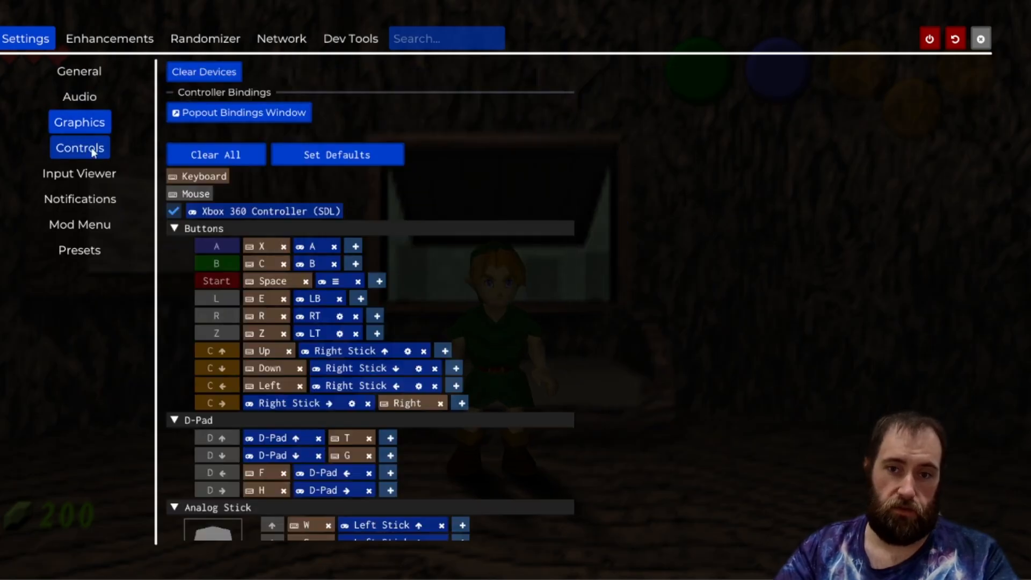
pyautogui.click(92, 175)
pyautogui.click(94, 202)
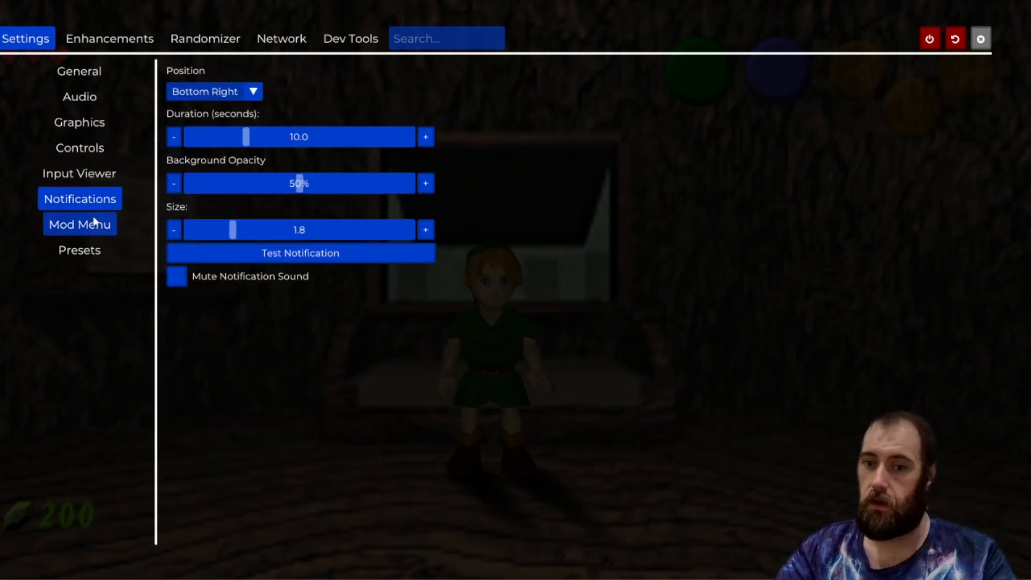
pyautogui.click(100, 229)
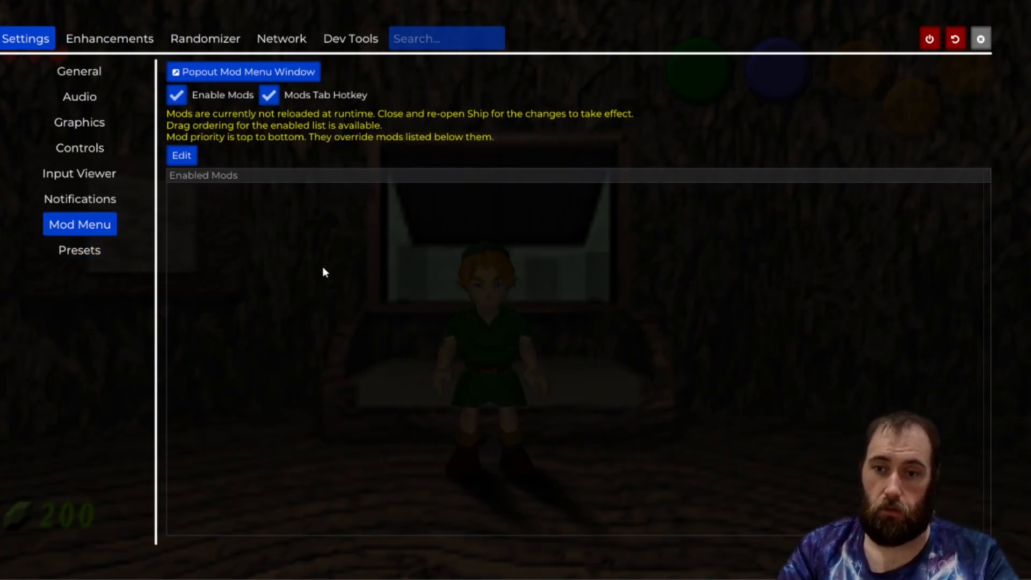
# Browse the Enhancements options, looking through the Quality of Life and Cheats pages.
pyautogui.click(109, 39)
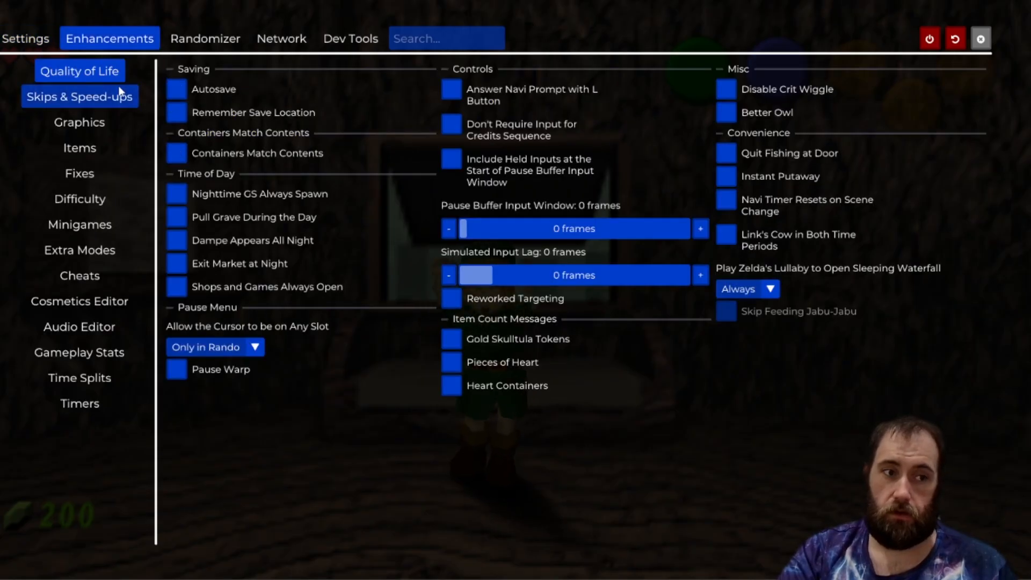
pyautogui.moveTo(246, 196)
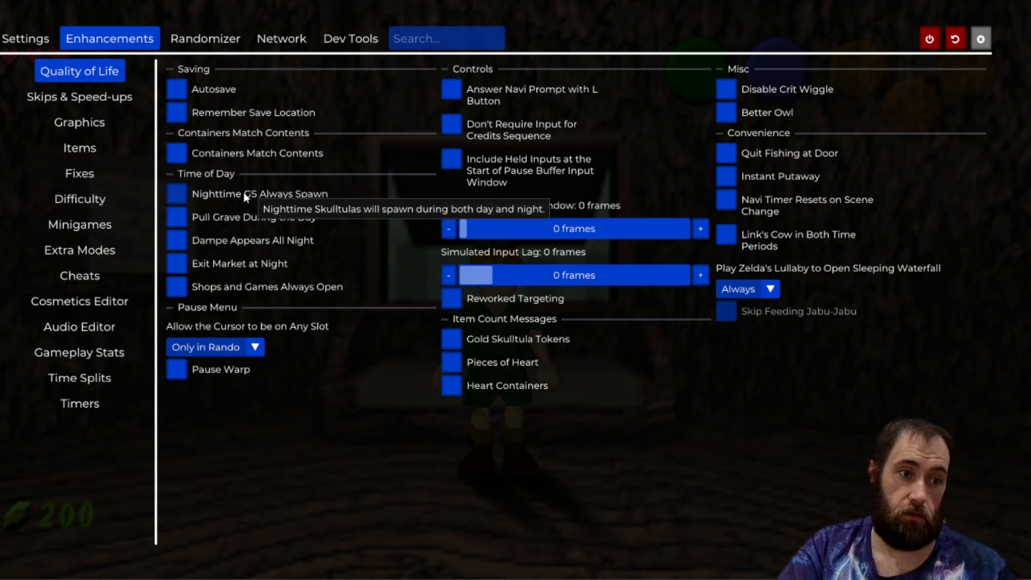
pyautogui.moveTo(247, 220)
pyautogui.moveTo(263, 249)
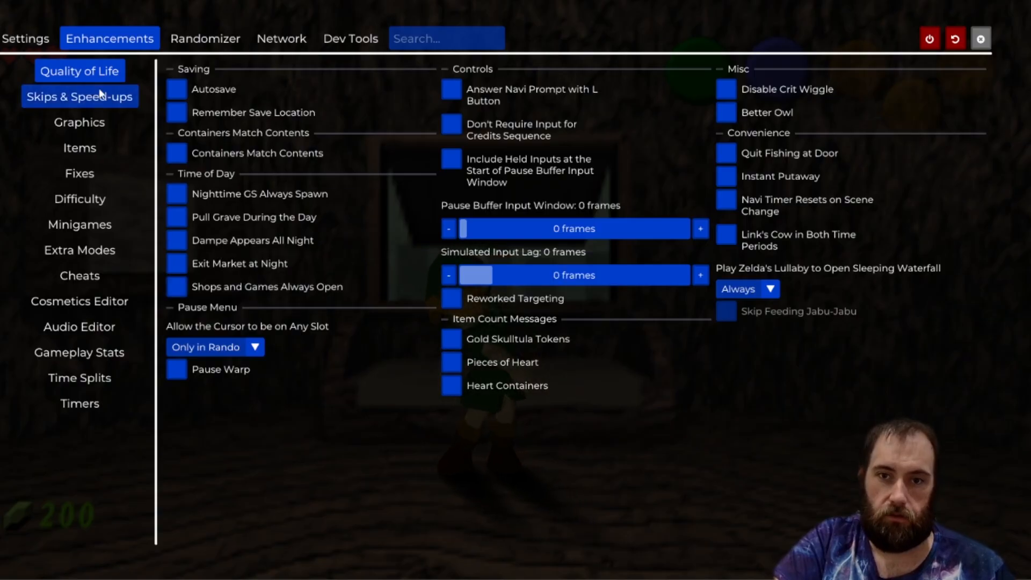
pyautogui.click(119, 98)
pyautogui.click(75, 279)
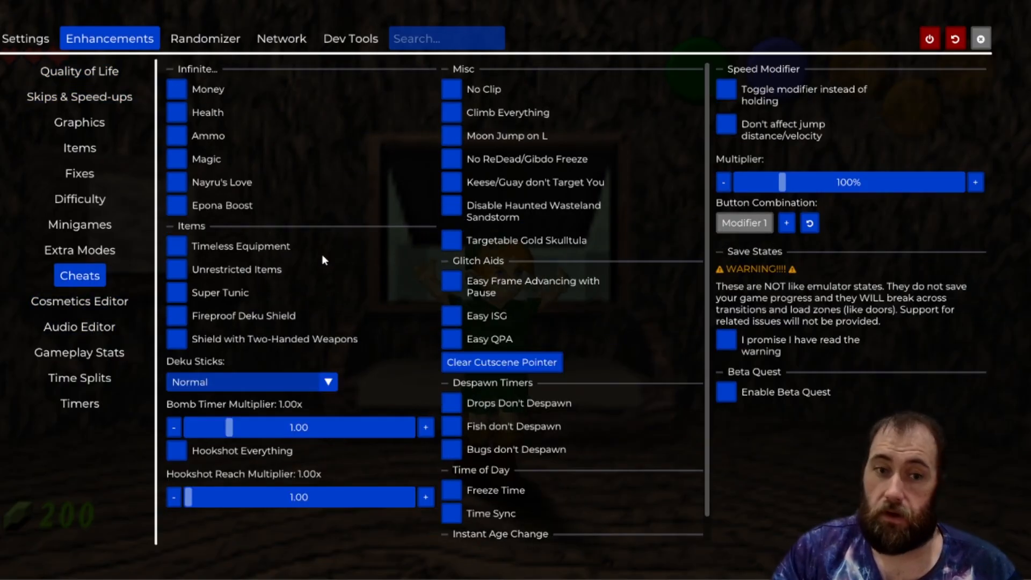
pyautogui.click(174, 92)
pyautogui.click(177, 113)
pyautogui.click(178, 136)
pyautogui.click(177, 158)
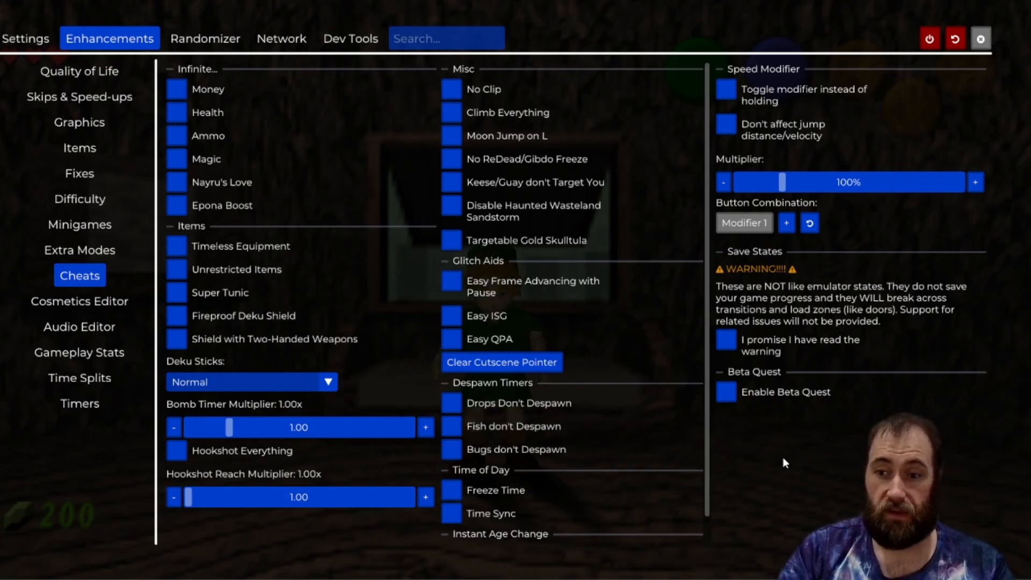
# Browse the Randomizer Item Tracker, Entrance Tracker and Check Tracker settings pages.
pyautogui.click(222, 43)
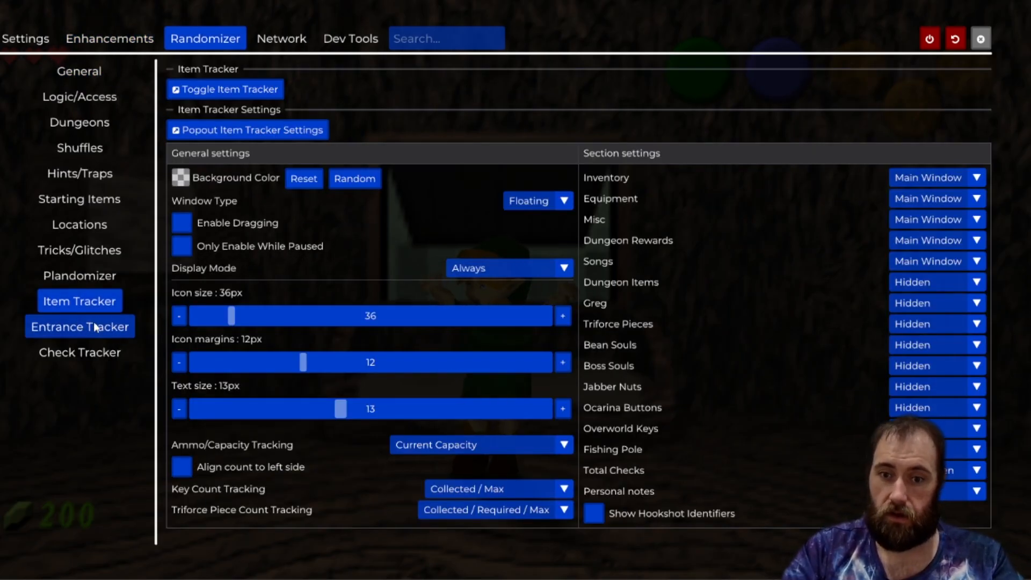
pyautogui.click(95, 328)
pyautogui.click(116, 355)
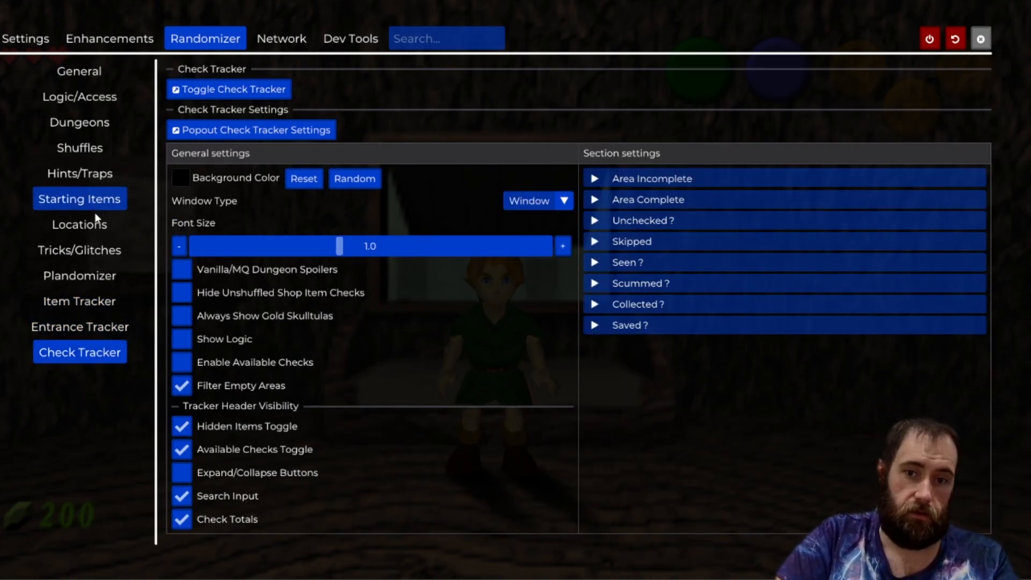
# Send the command !hint goron tunic through the Archipelago console on the Network page.
pyautogui.click(281, 39)
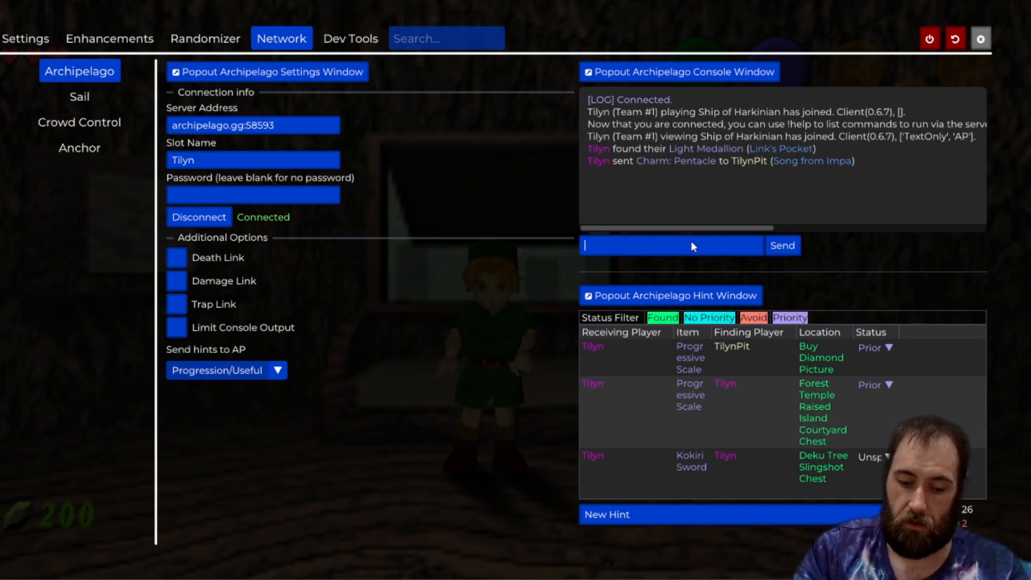
pyautogui.write('!hint gor')
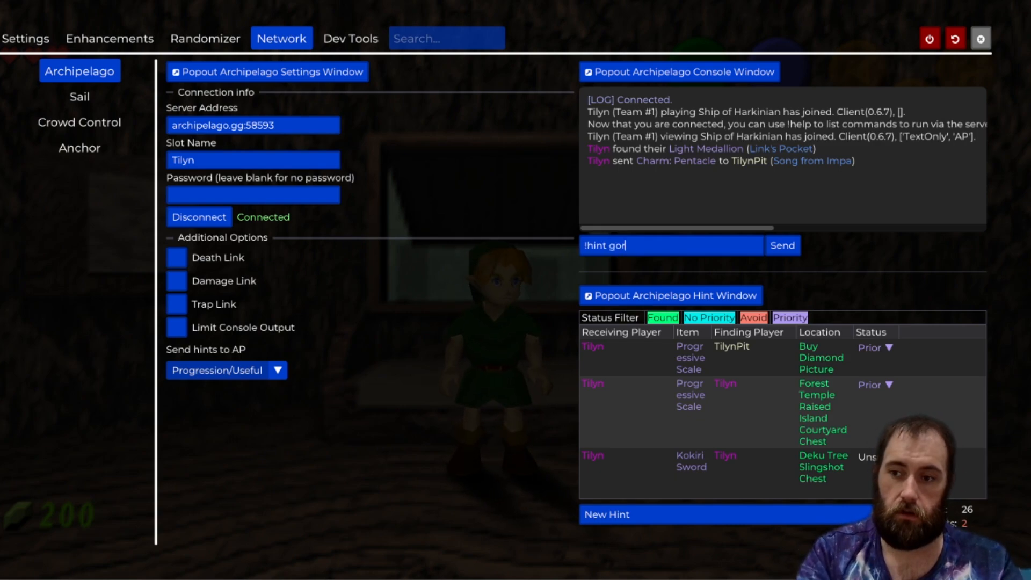
pyautogui.write('on tunic')
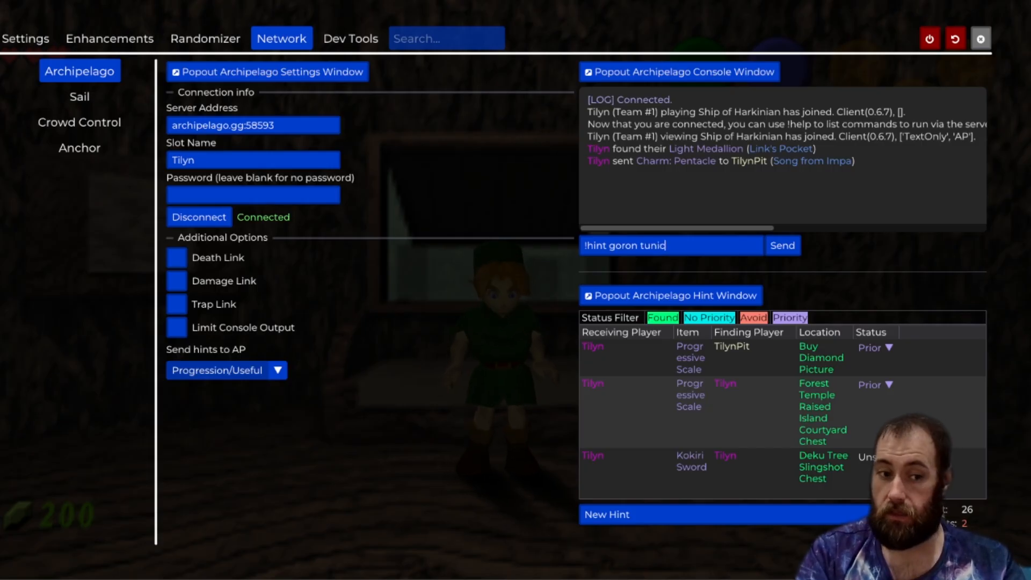
pyautogui.press('Return')
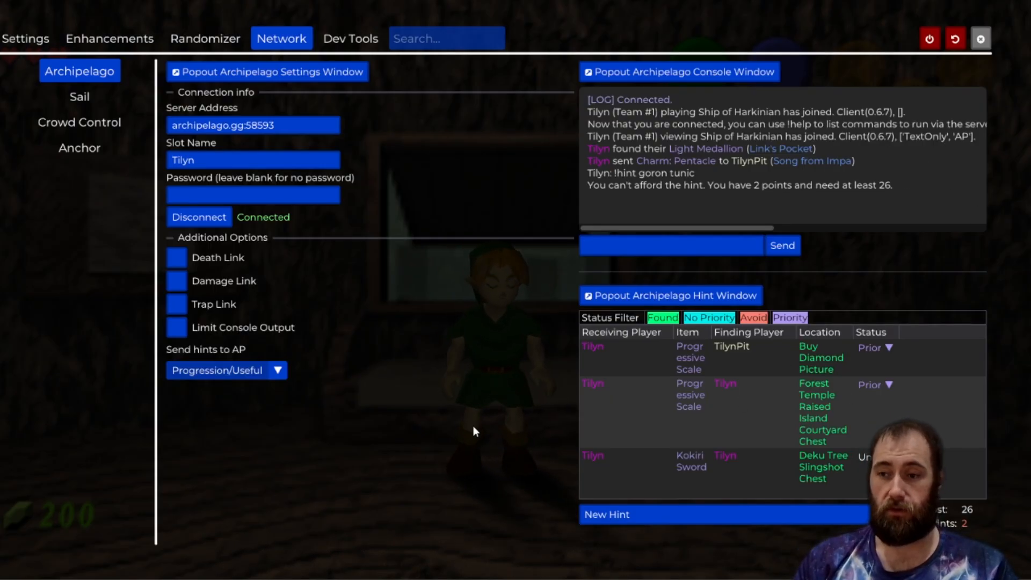
# Close the menu and walk Link around inside the house.
pyautogui.press('Escape')
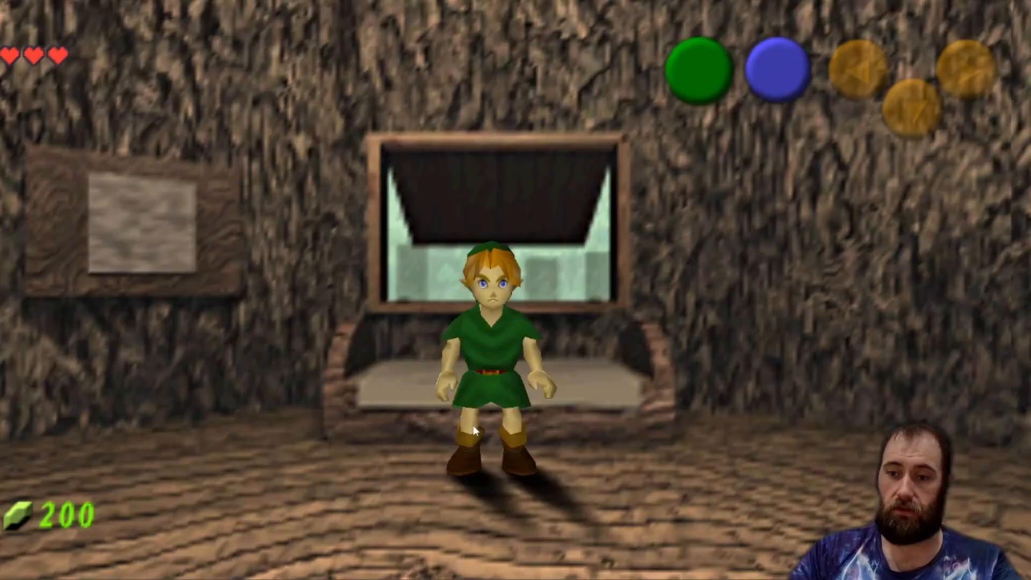
pyautogui.press('d')
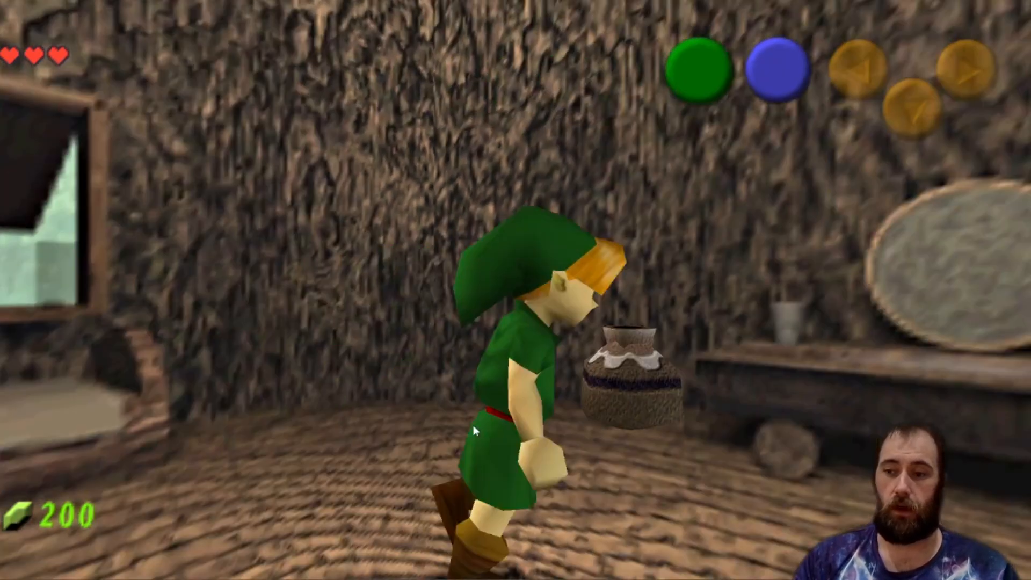
pyautogui.press('w')
pyautogui.press('x')
pyautogui.press('x')
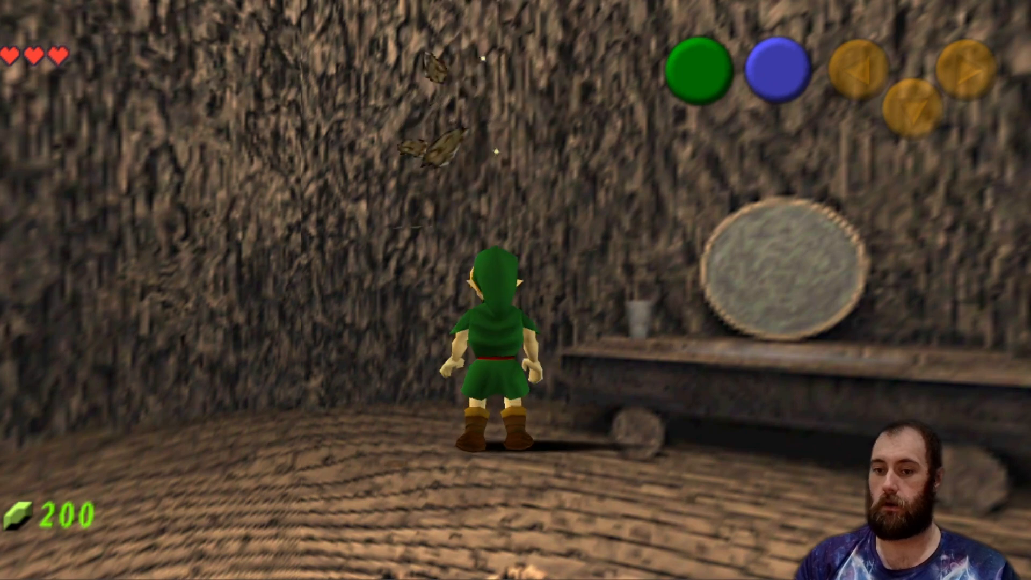